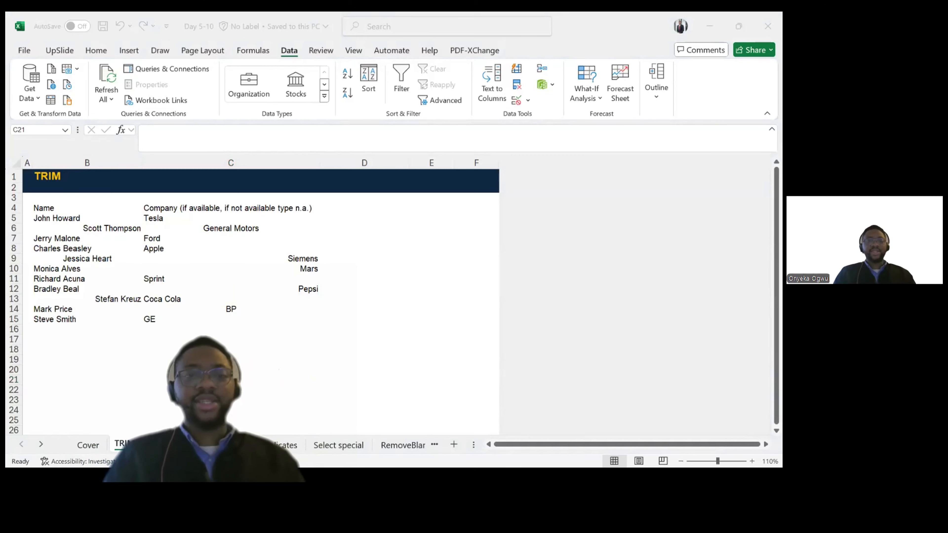
Step: Switch to the Text to columns worksheet
{"action": "left_click", "coordinate": [224, 379]}
{"action": "left_click", "coordinate": [180, 446]}
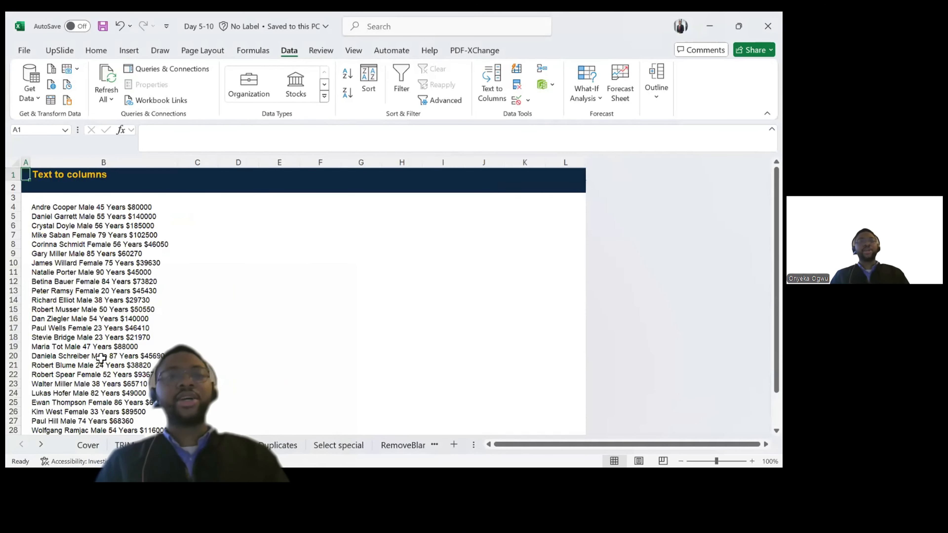
{"action": "left_click", "coordinate": [125, 445]}
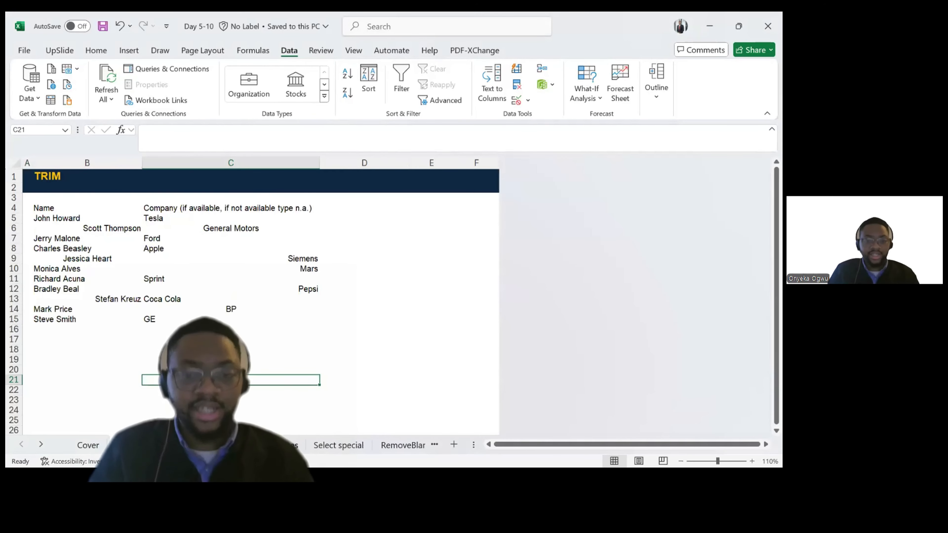
{"action": "left_click", "coordinate": [263, 445]}
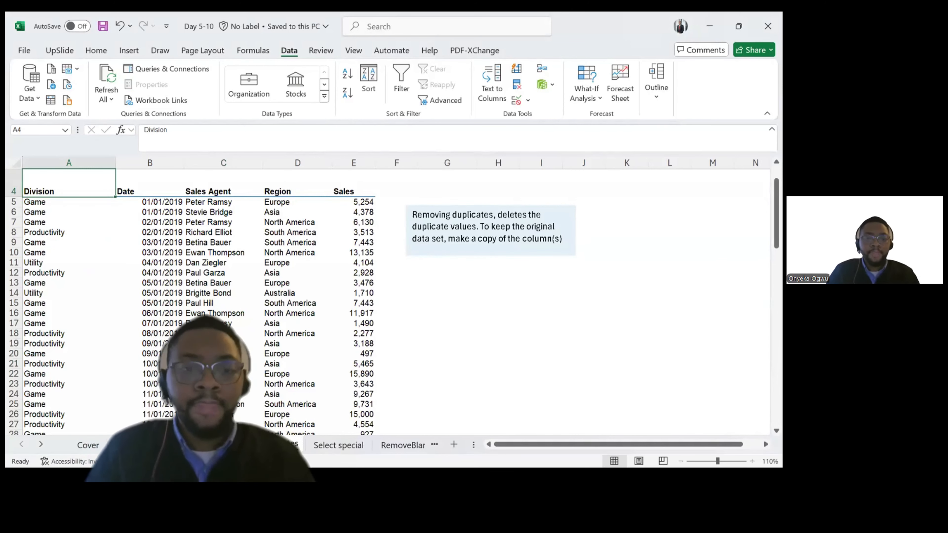
{"action": "left_click", "coordinate": [179, 445]}
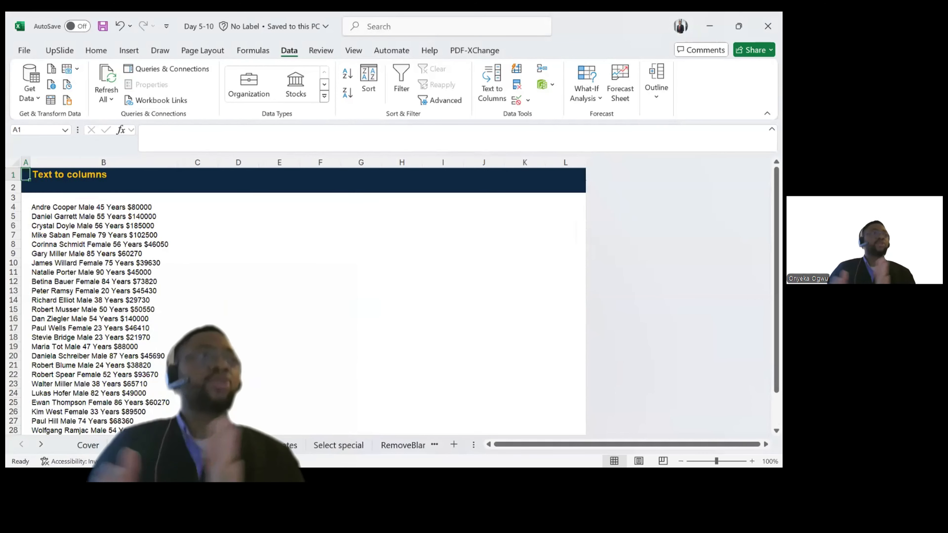
Step: Select the combined records in column B from B4 down to the last entry to review them
{"action": "left_click", "coordinate": [82, 206]}
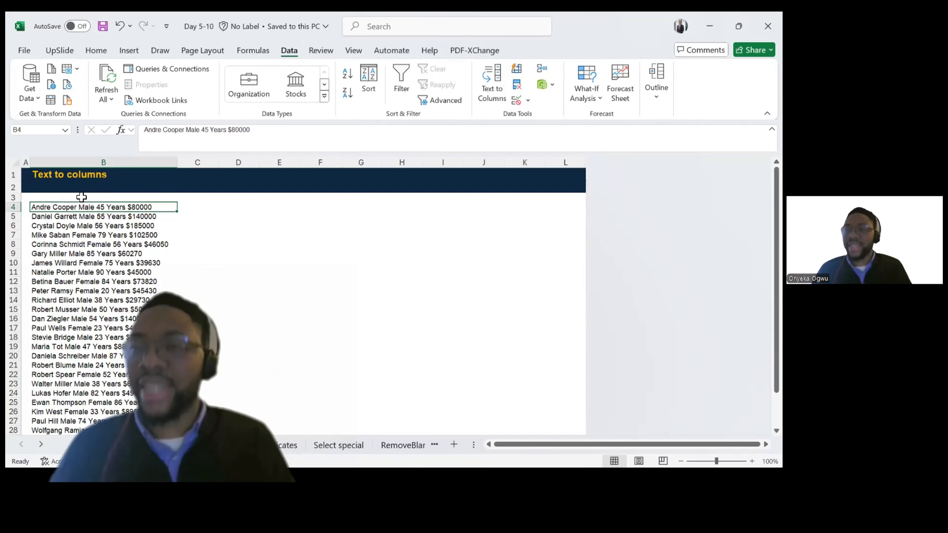
{"action": "key", "text": "ctrl+shift+Down"}
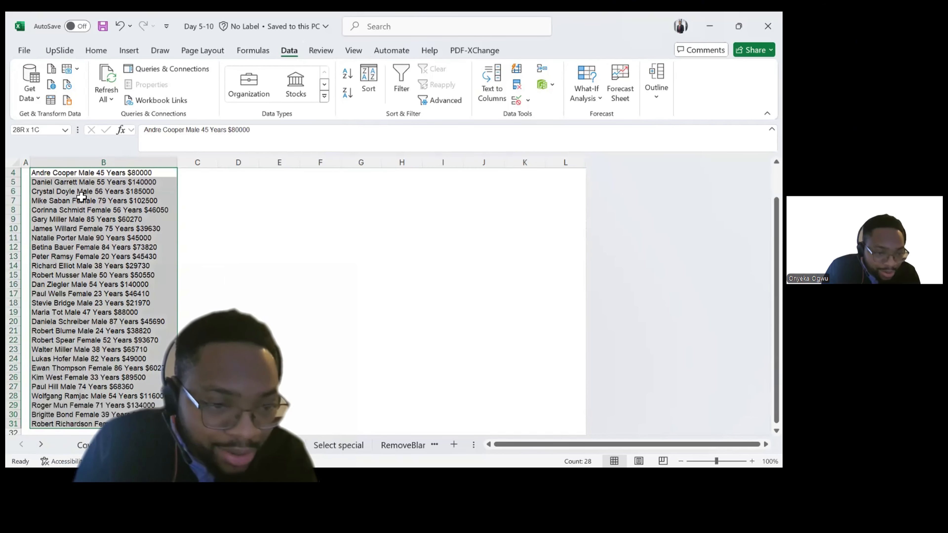
{"action": "key", "text": "ctrl+shift+Up"}
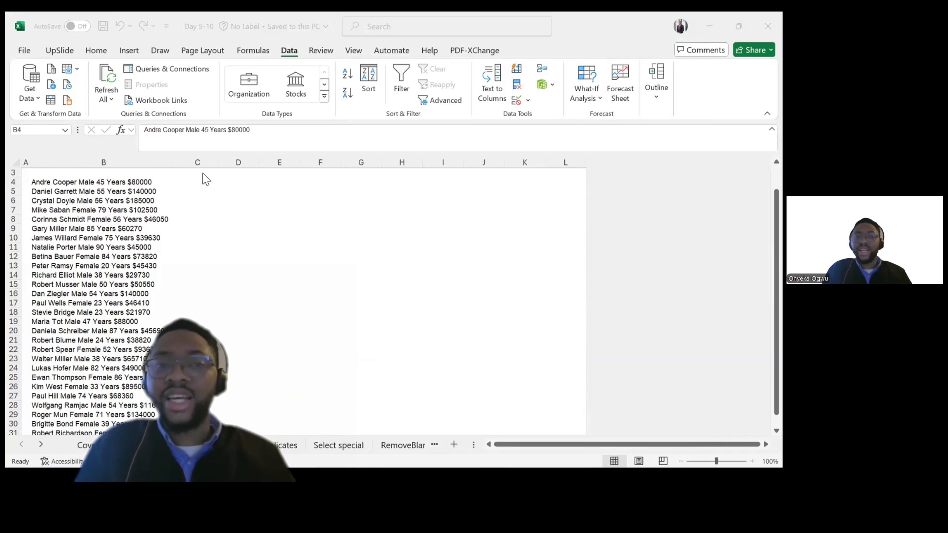
Step: Enter the first record's first name in C4 and last name in D4
{"action": "left_click", "coordinate": [202, 184]}
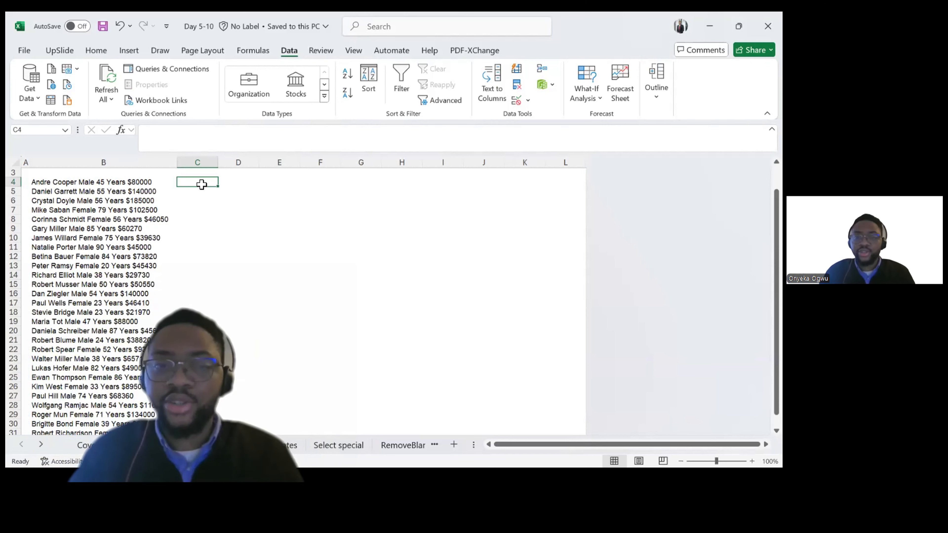
{"action": "type", "text": "A"}
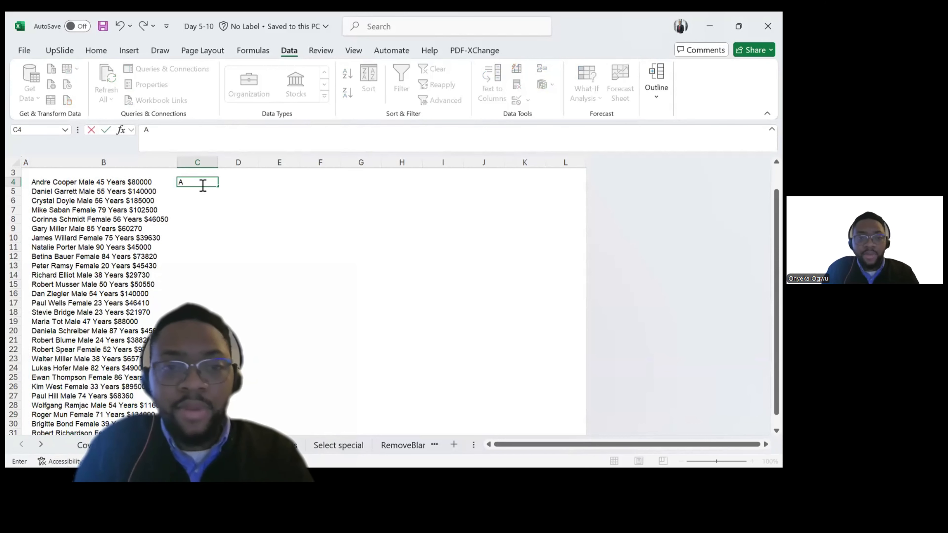
{"action": "type", "text": "ndre"}
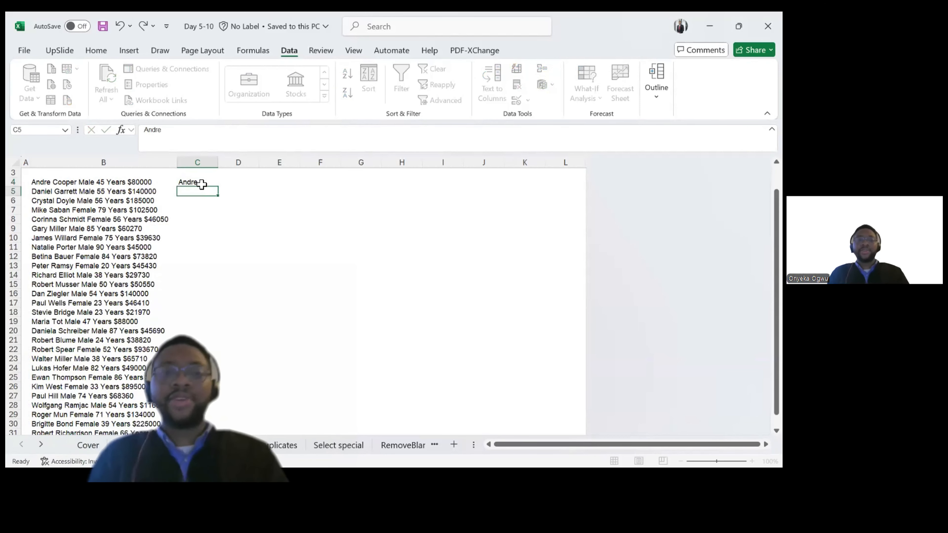
{"action": "key", "text": "Tab"}
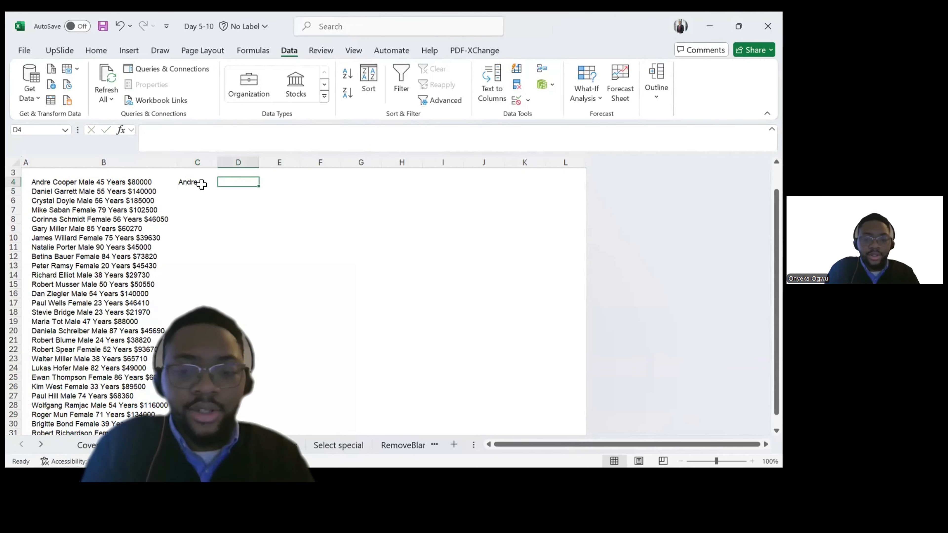
{"action": "type", "text": "Cooper"}
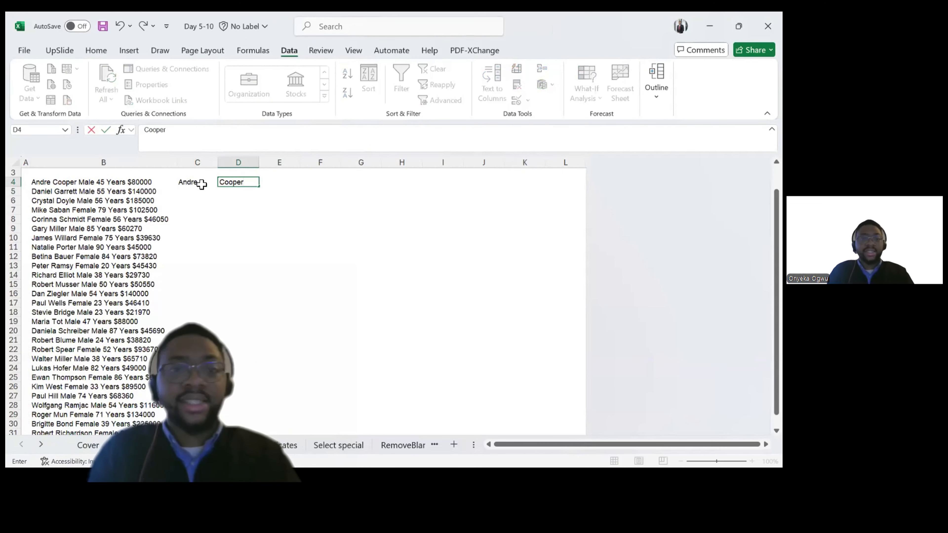
{"action": "key", "text": "Tab"}
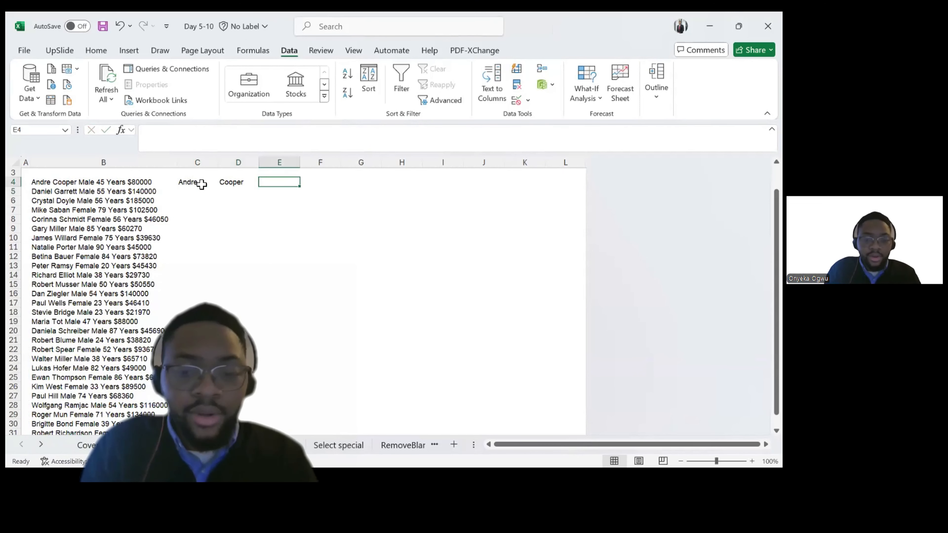
Step: Enter Male in E4 and 45 Years in F4 for the first record
{"action": "type", "text": "N"}
{"action": "key", "text": "BackSpace"}
{"action": "type", "text": "Male"}
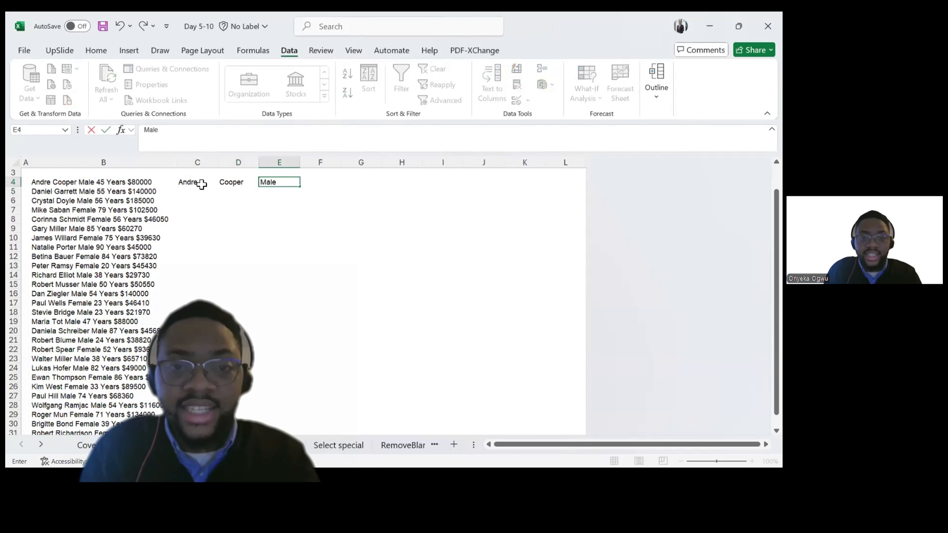
{"action": "key", "text": "Tab"}
{"action": "type", "text": "45 Y"}
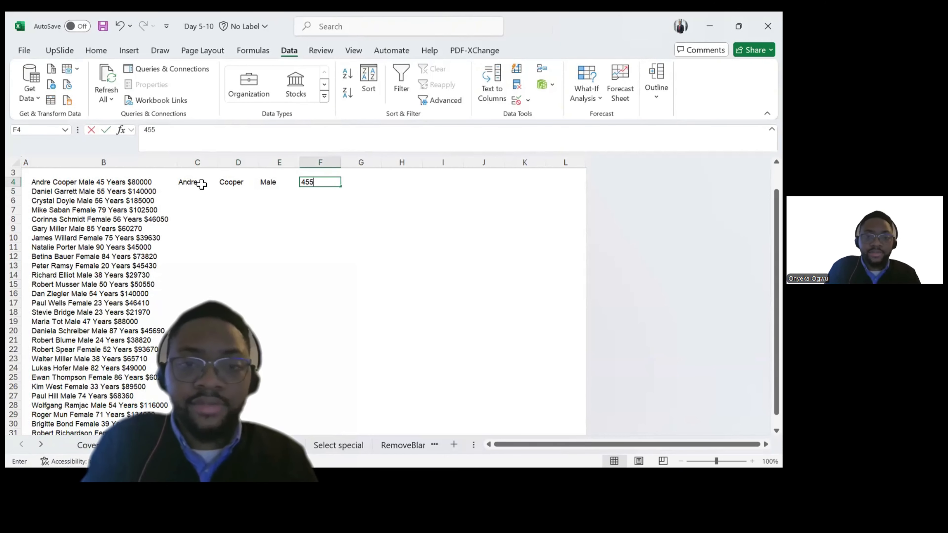
{"action": "type", "text": "ears"}
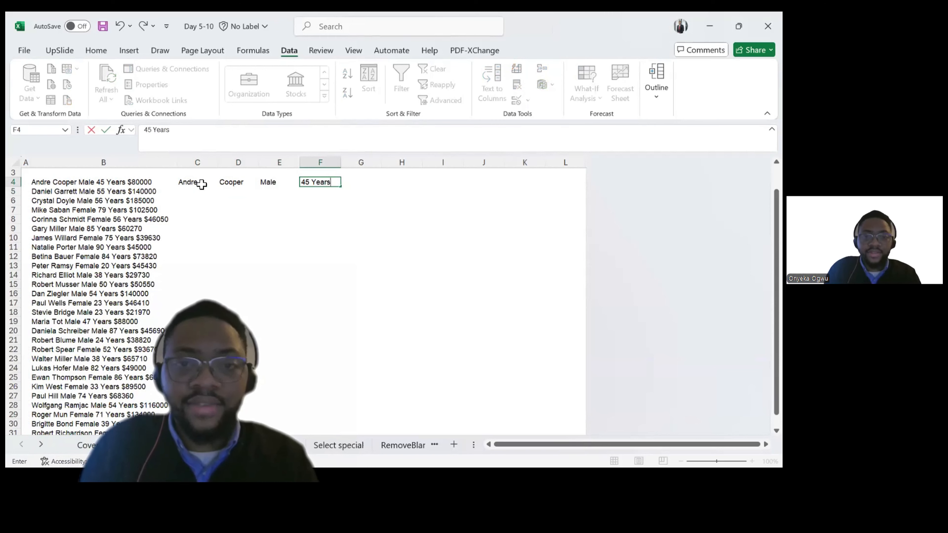
{"action": "key", "text": "Return"}
{"action": "key", "text": "Up"}
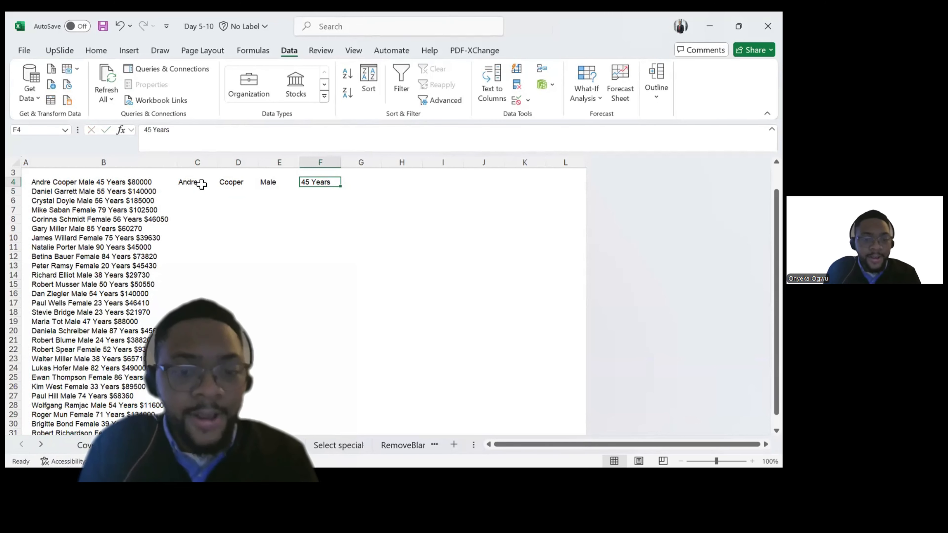
Step: Enter the first record's salary, $80000, in G4
{"action": "key", "text": "Tab"}
{"action": "type", "text": "$"}
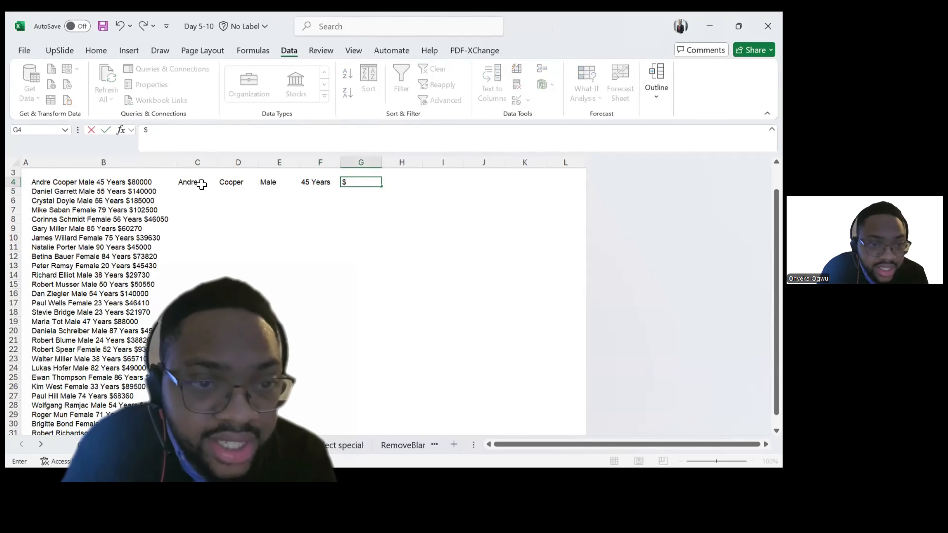
{"action": "type", "text": "800"}
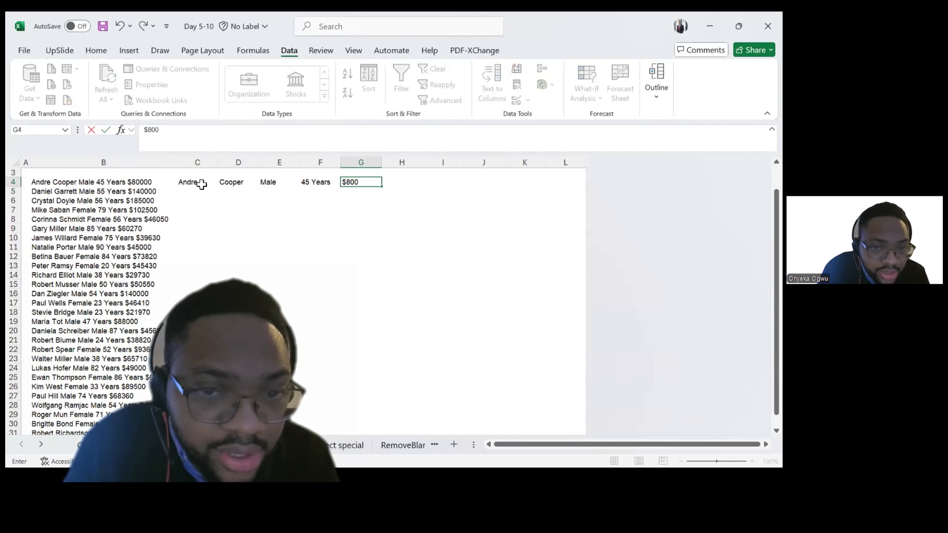
{"action": "type", "text": "00"}
{"action": "key", "text": "Return"}
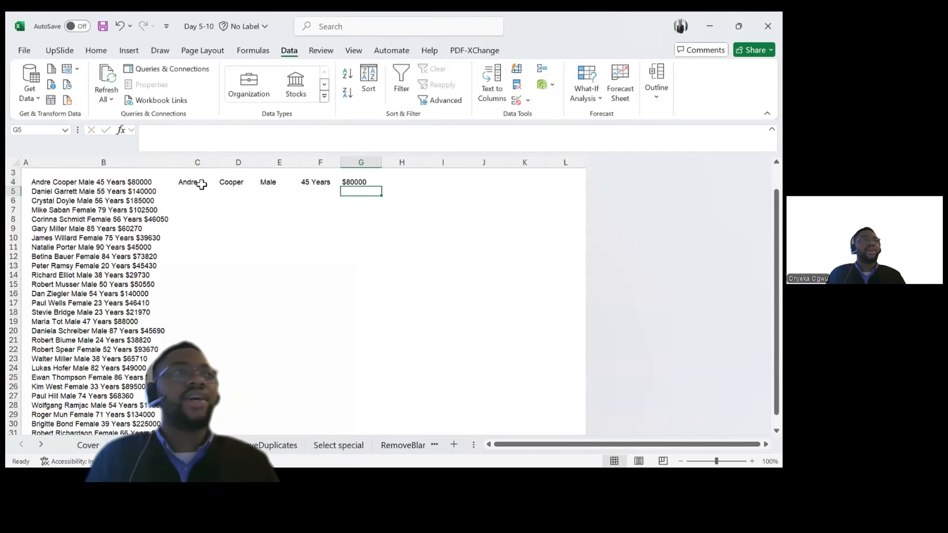
Step: Review the separated values in row 4 from C4 to G4 against the original record in B4
{"action": "key", "text": "Up"}
{"action": "key", "text": "Left"}
{"action": "key", "text": "Left"}
{"action": "key", "text": "Left"}
{"action": "key", "text": "Left"}
{"action": "key", "text": "Right"}
{"action": "key", "text": "Right"}
{"action": "key", "text": "Right"}
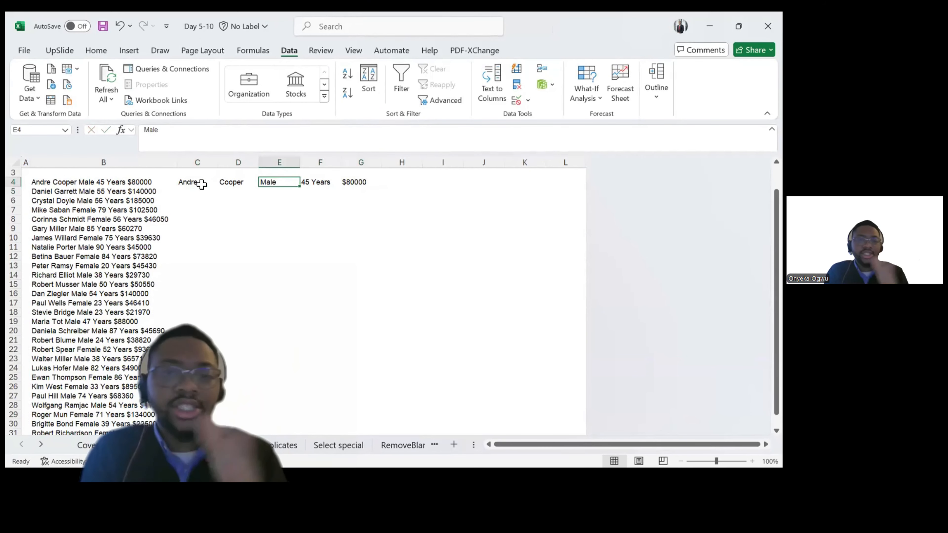
{"action": "key", "text": "Right"}
{"action": "key", "text": "Left"}
{"action": "key", "text": "Left"}
{"action": "key", "text": "Left"}
{"action": "key", "text": "Left"}
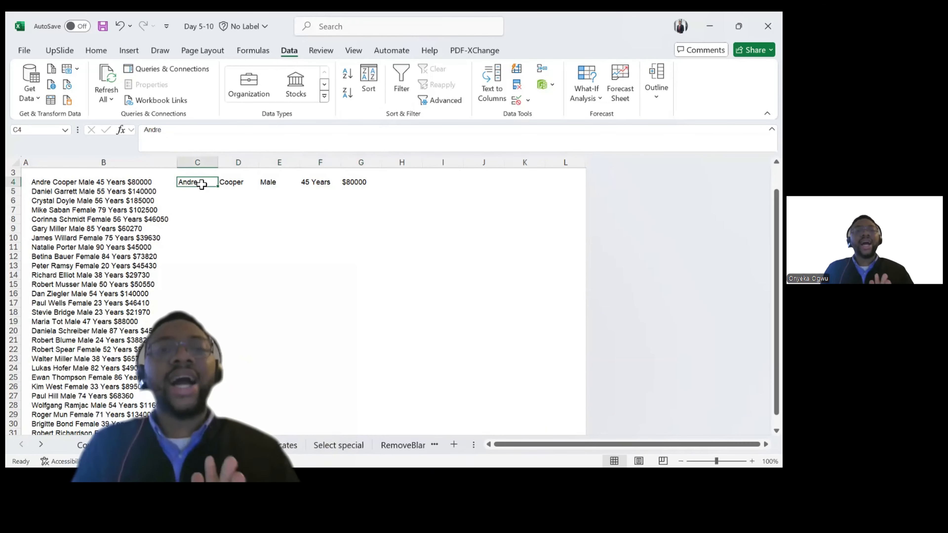
{"action": "key", "text": "Left"}
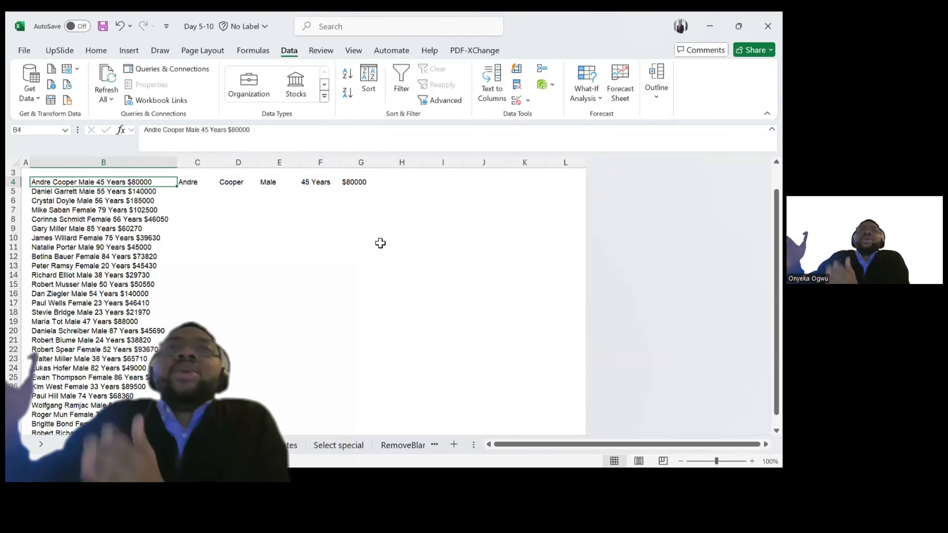
{"action": "key", "text": "Down"}
{"action": "key", "text": "Right"}
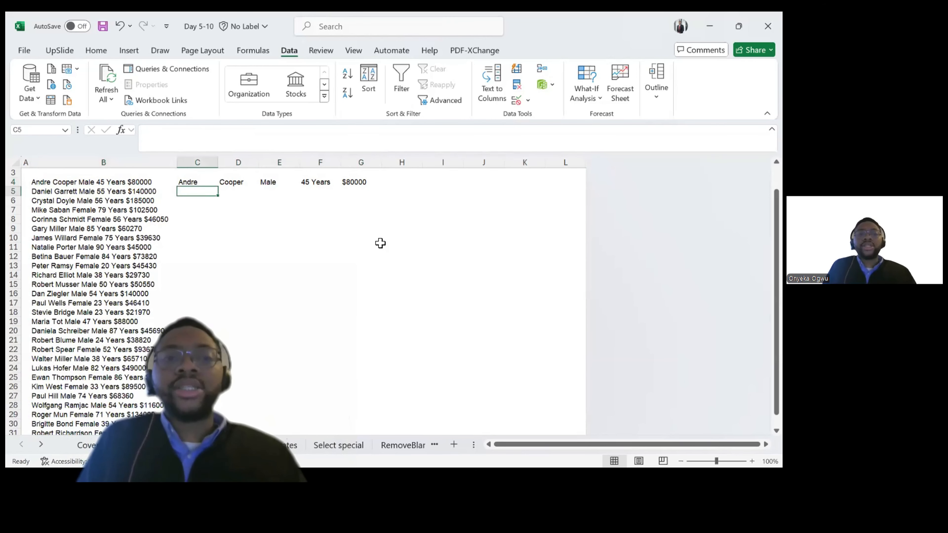
Step: Add the note "Ctrl + E" in J4, beside the sample row
{"action": "key", "text": "Up"}
{"action": "key", "text": "Right"}
{"action": "key", "text": "Right"}
{"action": "key", "text": "Right"}
{"action": "key", "text": "Right"}
{"action": "key", "text": "Right"}
{"action": "key", "text": "Right"}
{"action": "key", "text": "Right"}
{"action": "key", "text": "Right"}
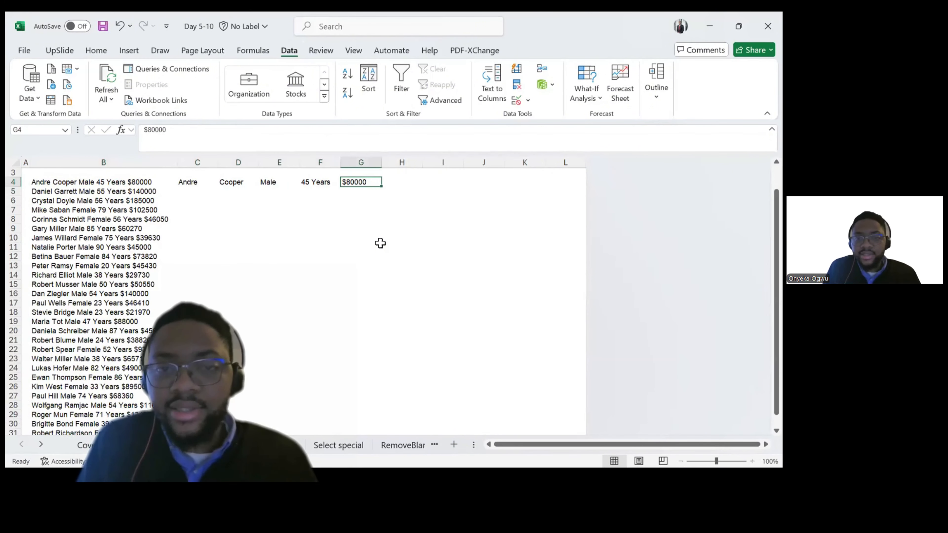
{"action": "key", "text": "Left"}
{"action": "type", "text": "C"}
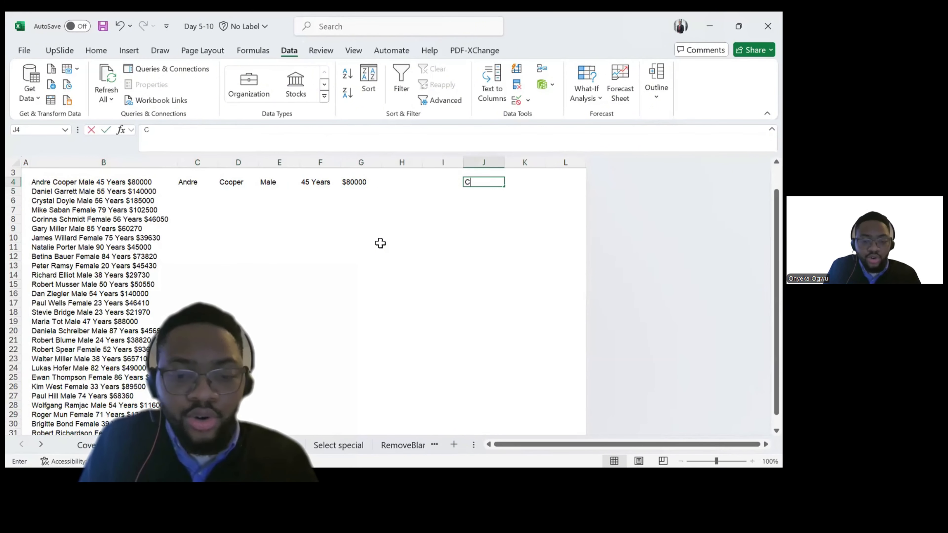
{"action": "type", "text": "trl +"}
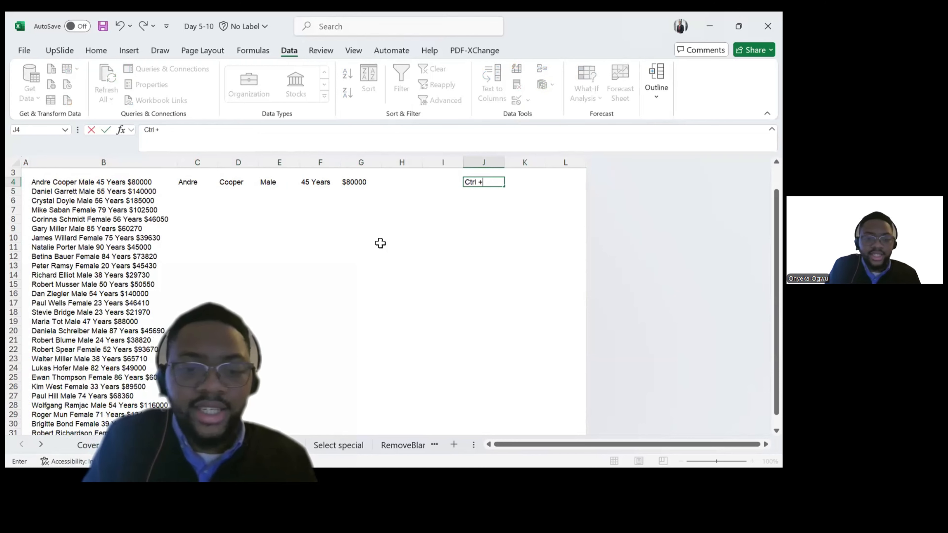
{"action": "type", "text": "E"}
{"action": "key", "text": "BackSpace"}
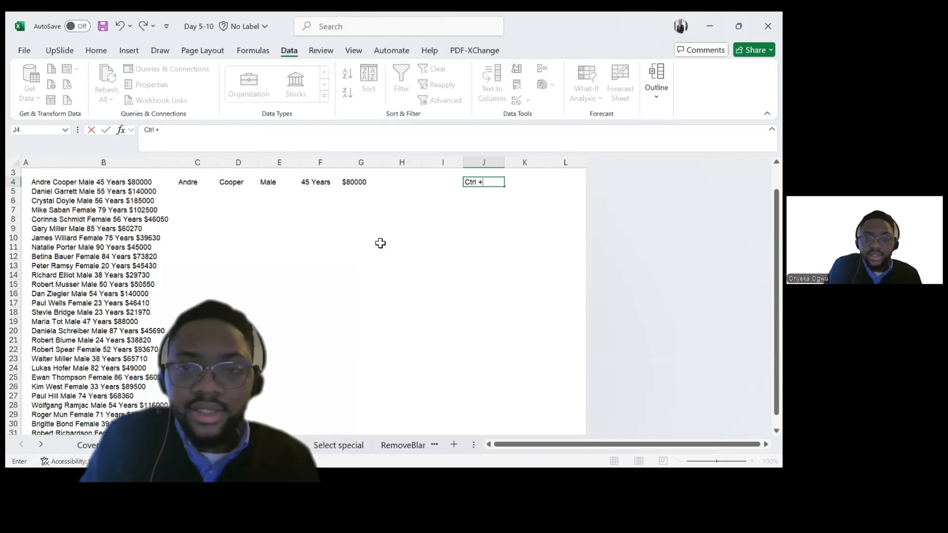
{"action": "type", "text": "E"}
{"action": "key", "text": "Return"}
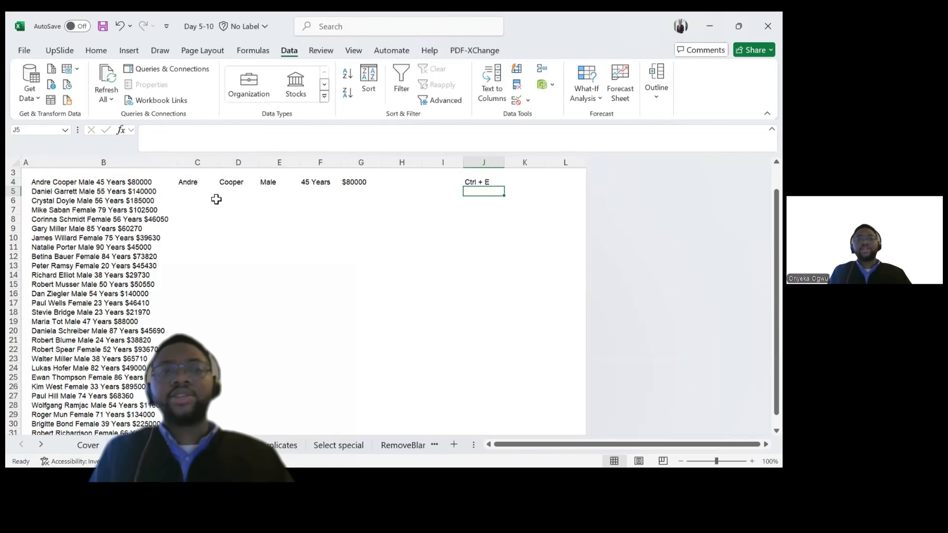
Step: Flash Fill the first names down column C from C5, following the example in C4
{"action": "left_click", "coordinate": [216, 199]}
{"action": "key", "text": "Up"}
{"action": "key", "text": "Right"}
{"action": "key", "text": "Left"}
{"action": "key", "text": "Up"}
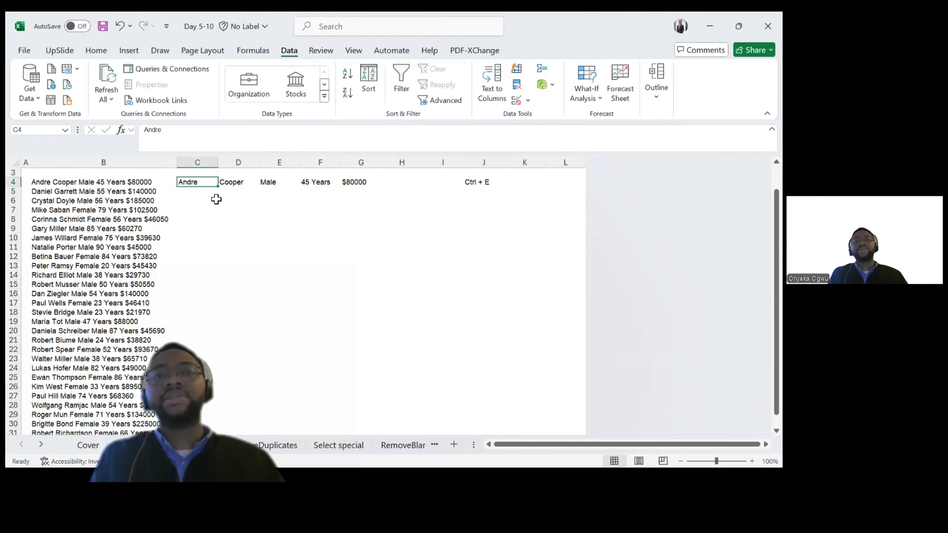
{"action": "key", "text": "Down"}
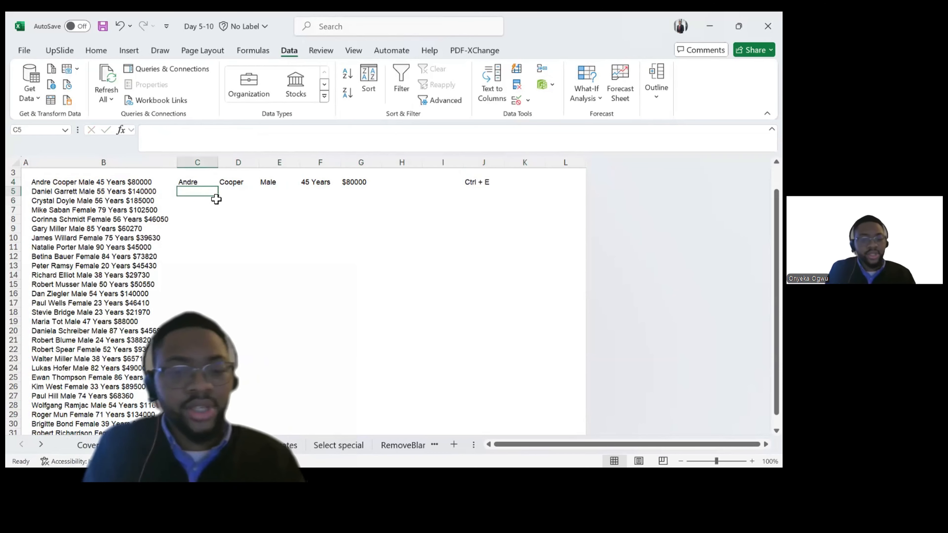
{"action": "key", "text": "ctrl+e"}
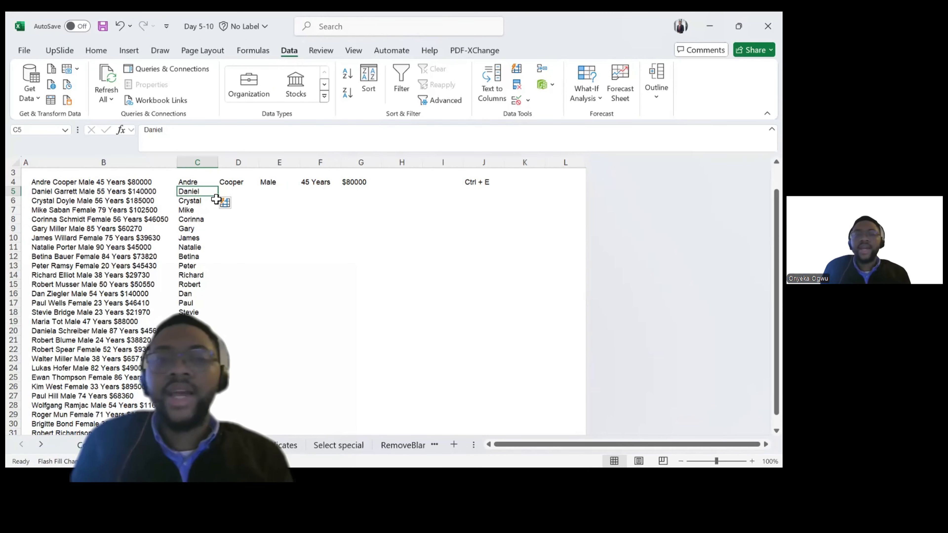
Step: Flash Fill the last names down column D and the genders down column E, starting in row 5
{"action": "key", "text": "Right"}
{"action": "key", "text": "ctrl+e"}
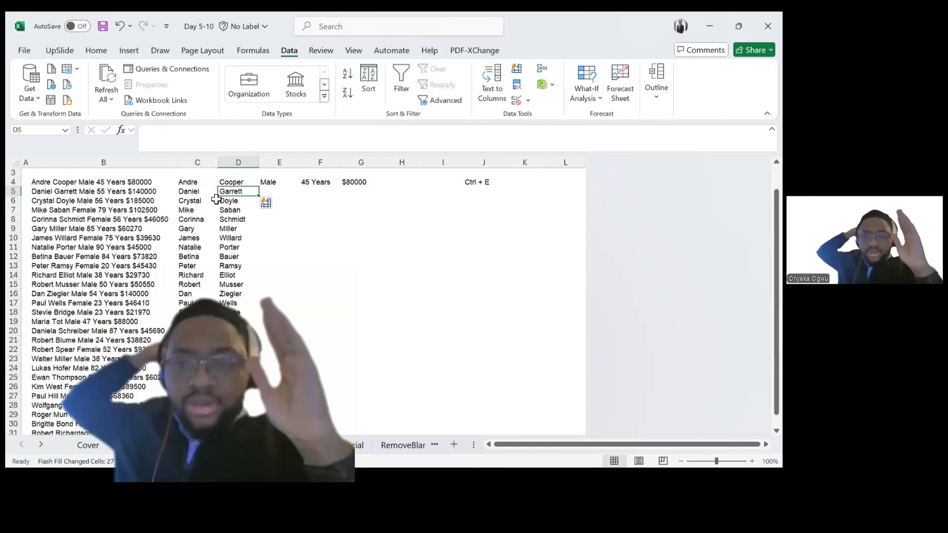
{"action": "key", "text": "Right"}
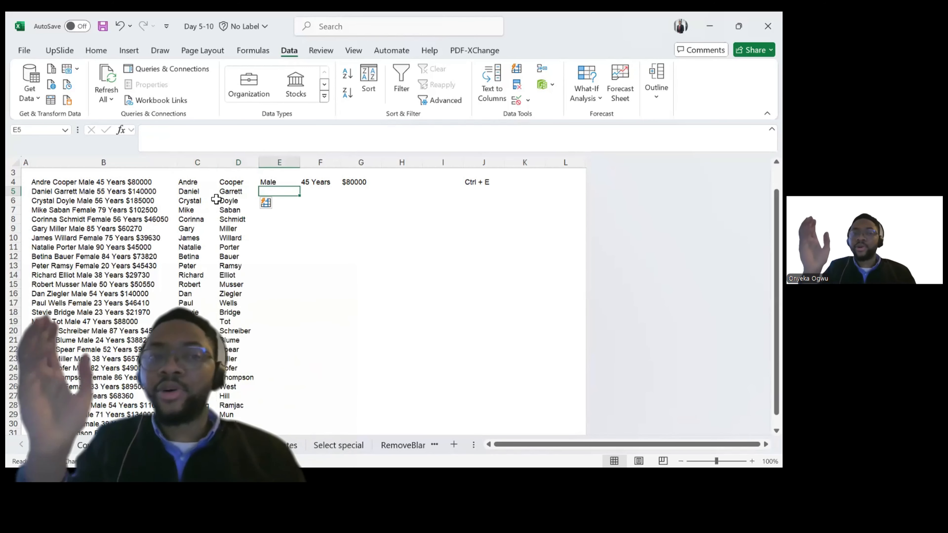
{"action": "key", "text": "ctrl+e"}
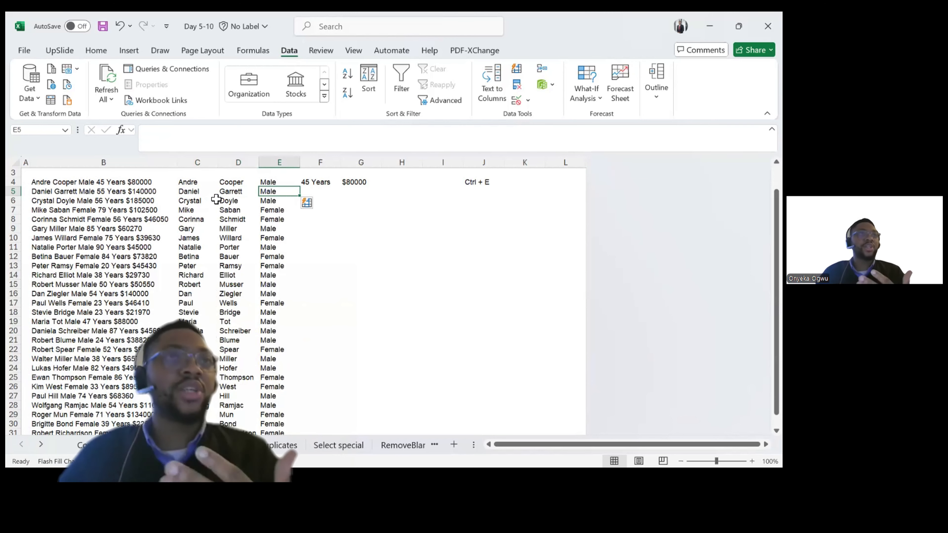
Step: Flash Fill the ages down column F and the salaries down column G, starting in row 5
{"action": "key", "text": "Right"}
{"action": "key", "text": "ctrl+e"}
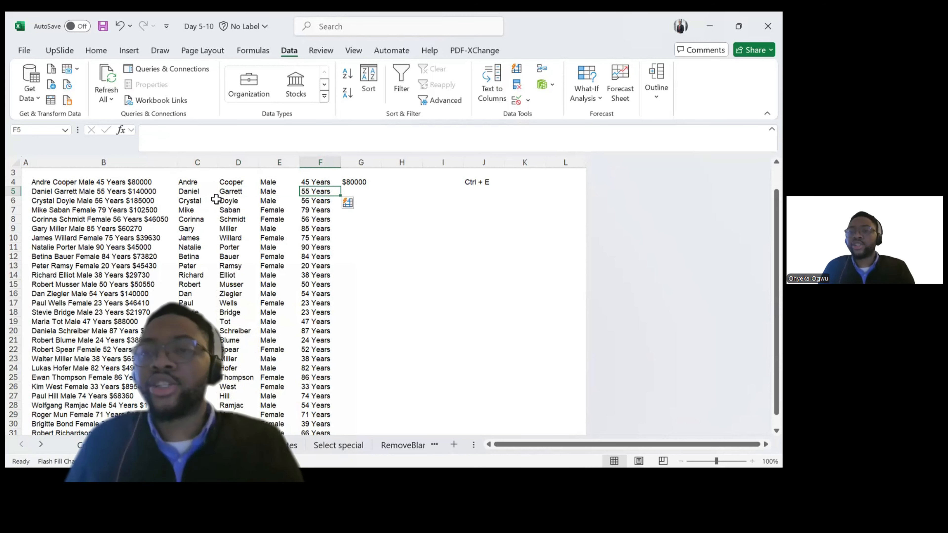
{"action": "key", "text": "Right"}
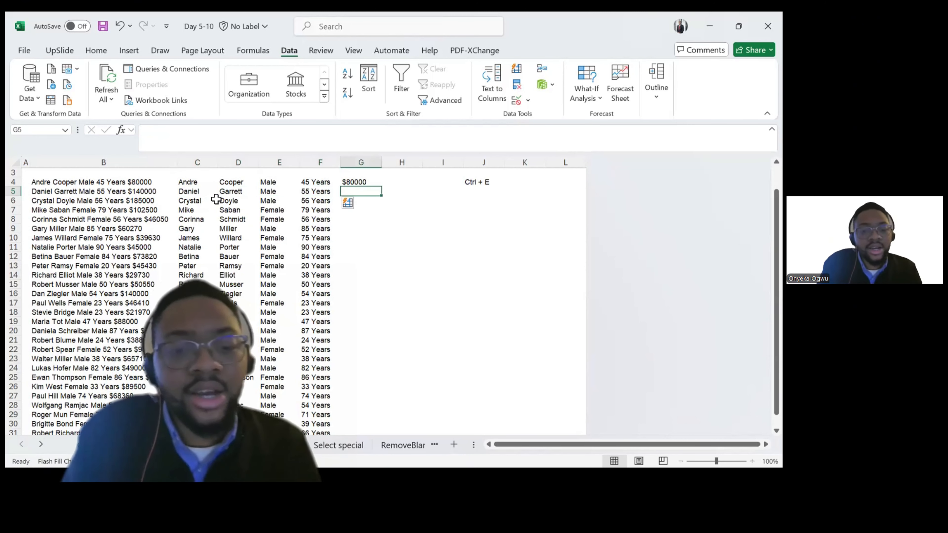
{"action": "key", "text": "ctrl+e"}
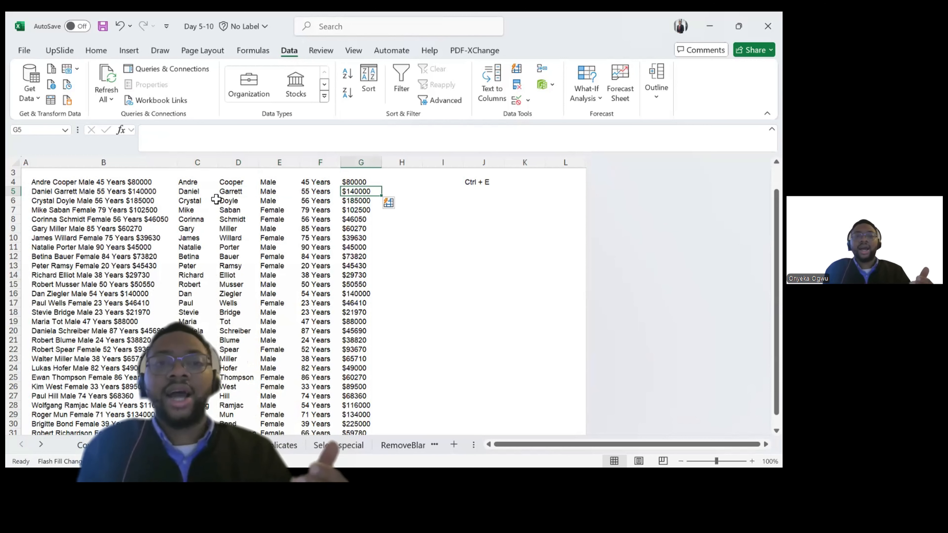
Step: Compare the separated values in row 5, from C5 to G5, with the original record in B5
{"action": "key", "text": "Left"}
{"action": "key", "text": "Left"}
{"action": "key", "text": "Left"}
{"action": "key", "text": "Left"}
{"action": "key", "text": "Left"}
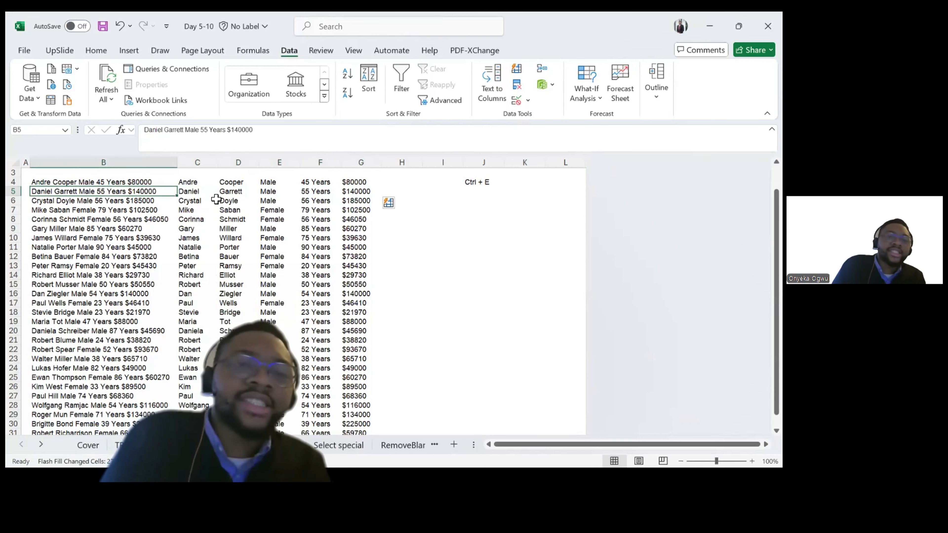
{"action": "key", "text": "Right"}
{"action": "key", "text": "Right"}
{"action": "key", "text": "Right"}
{"action": "key", "text": "Right"}
{"action": "key", "text": "Right"}
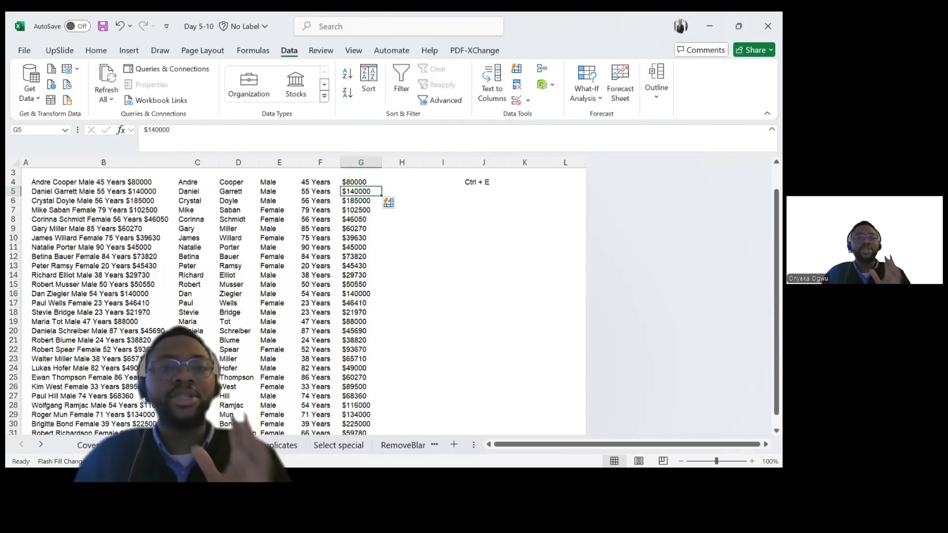
{"action": "key", "text": "alt+Tab"}
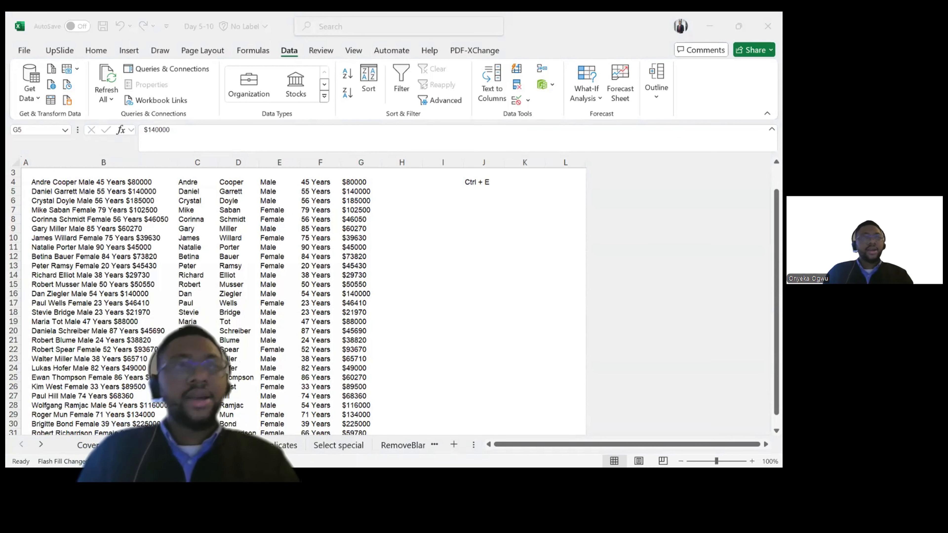
{"action": "left_click", "coordinate": [397, 21]}
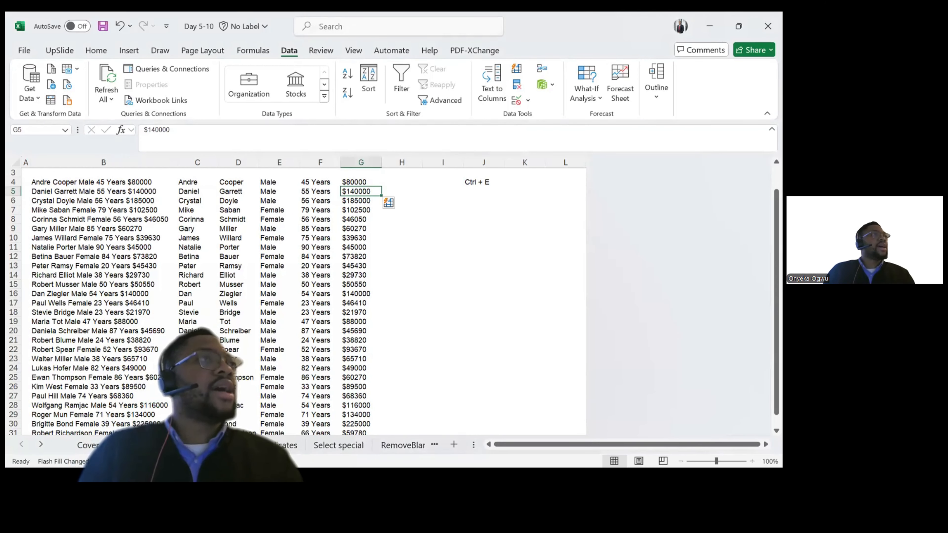
{"action": "key", "text": "alt+Tab"}
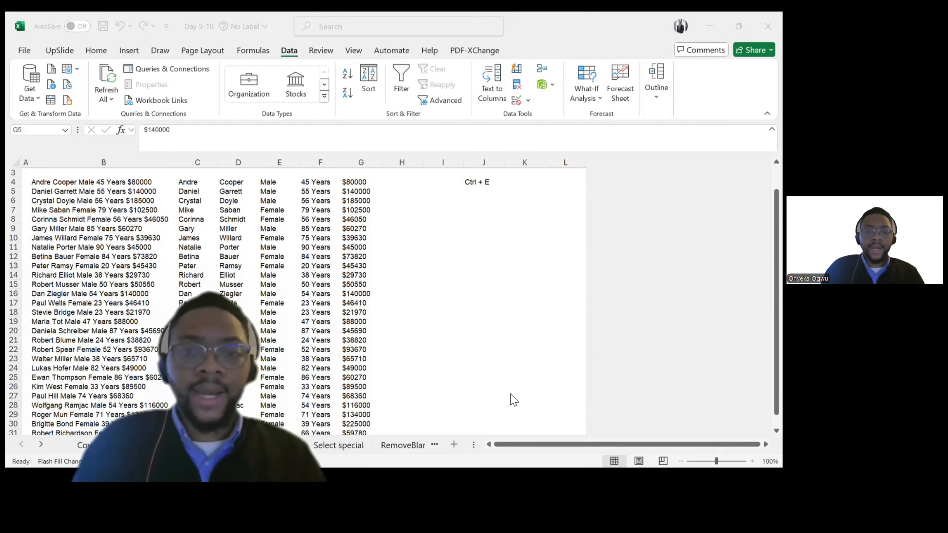
{"action": "key", "text": "alt+Tab"}
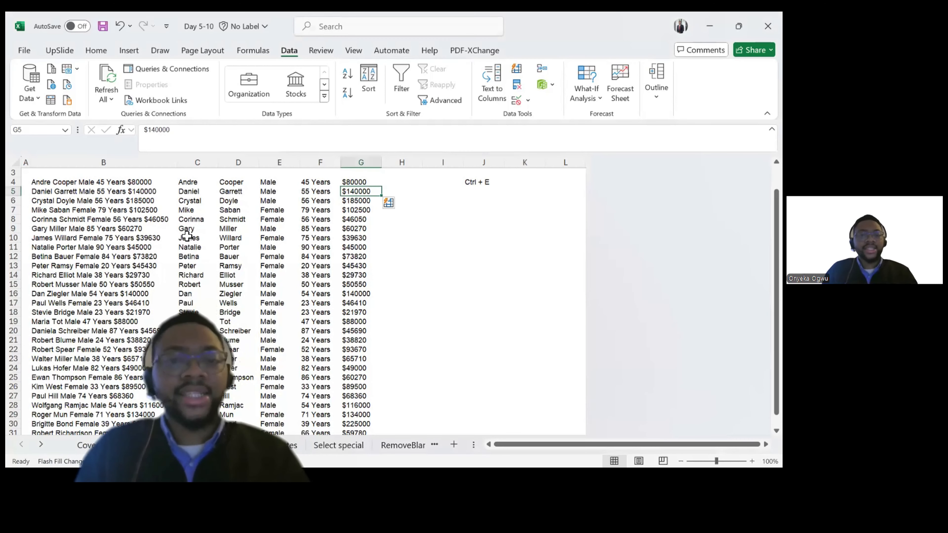
Step: Clear the Flash Fill results in C5:G31, below the example values in row 4
{"action": "key", "text": "Up"}
{"action": "key", "text": "Left"}
{"action": "key", "text": "Left"}
{"action": "key", "text": "Left"}
{"action": "key", "text": "Left"}
{"action": "key", "text": "Left"}
{"action": "key", "text": "Right"}
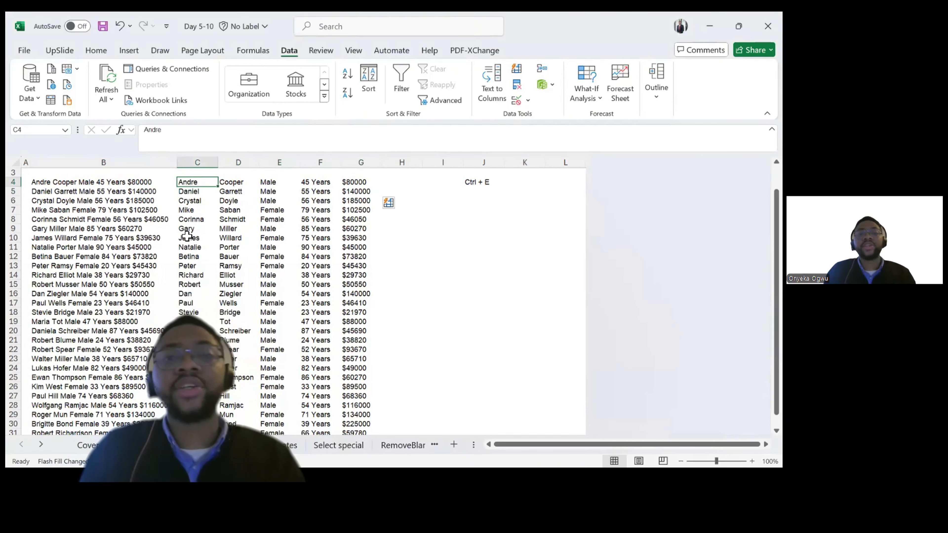
{"action": "key", "text": "Down"}
{"action": "key", "text": "Left"}
{"action": "key", "text": "Right"}
{"action": "key", "text": "ctrl+shift+Down"}
{"action": "key", "text": "ctrl+shift+Right"}
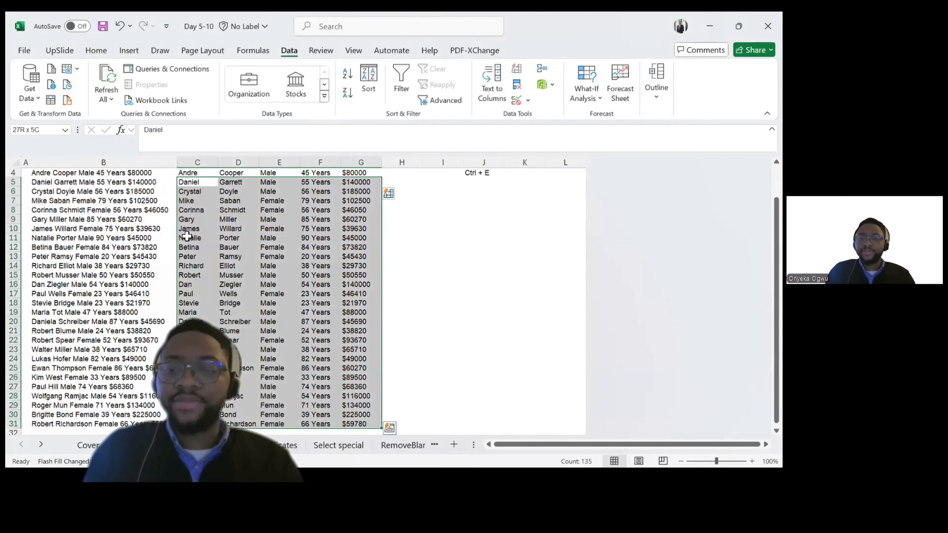
{"action": "key", "text": "Delete"}
{"action": "key", "text": "Up"}
{"action": "key", "text": "Down"}
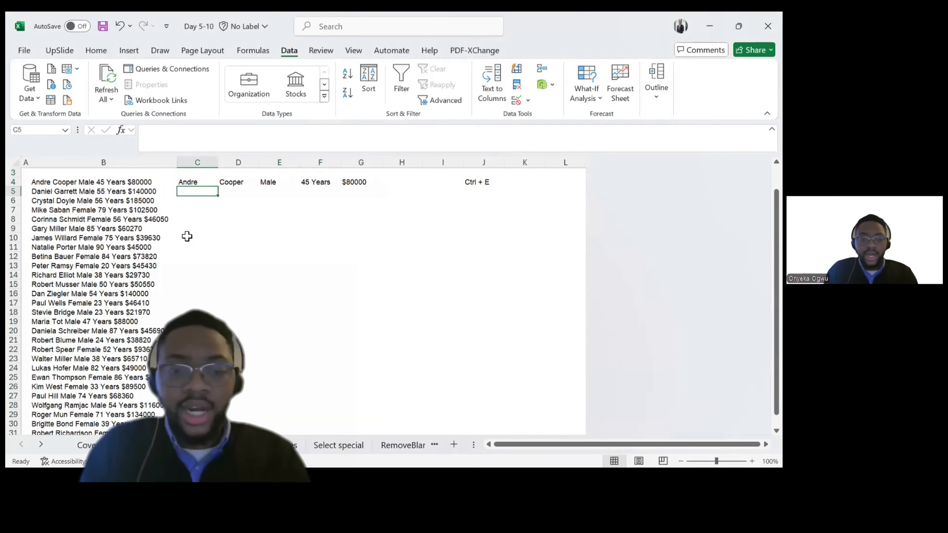
Step: Flash Fill the first names down column C and the last names down column D again from row 5
{"action": "key", "text": "ctrl+e"}
{"action": "key", "text": "Right"}
{"action": "key", "text": "ctrl+e"}
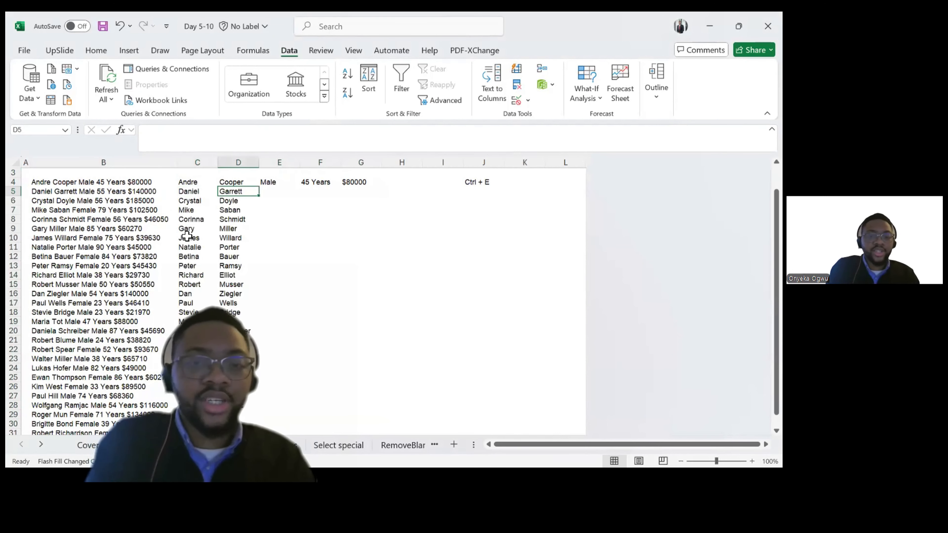
Step: Flash Fill the gender, age and salary columns E to G from row 5, following the examples in row 4
{"action": "key", "text": "Right"}
{"action": "key", "text": "Right"}
{"action": "key", "text": "Page_Down"}
{"action": "key", "text": "ctrl+Up"}
{"action": "key", "text": "Down"}
{"action": "key", "text": "Left"}
{"action": "key", "text": "Up"}
{"action": "key", "text": "Up"}
{"action": "key", "text": "Up"}
{"action": "key", "text": "Down"}
{"action": "key", "text": "Down"}
{"action": "key", "text": "Down"}
{"action": "key", "text": "Down"}
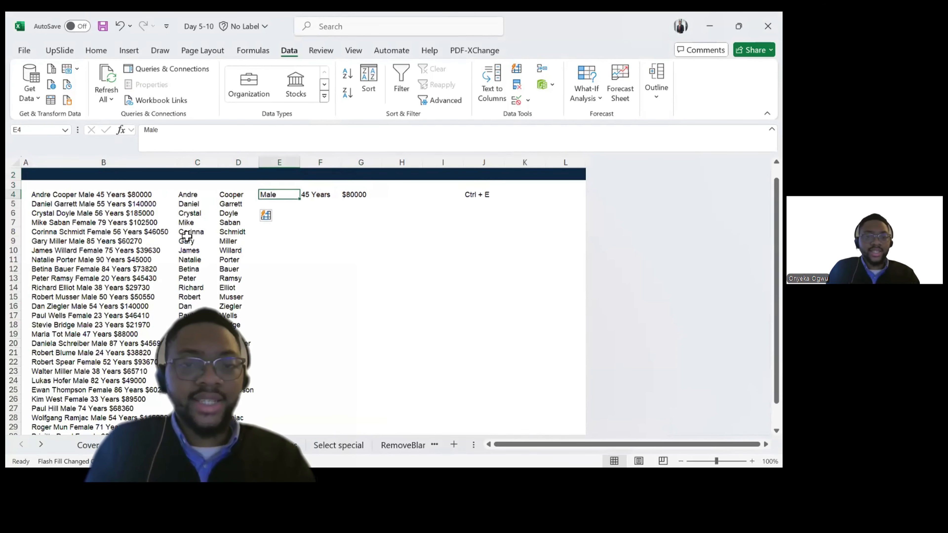
{"action": "key", "text": "Up"}
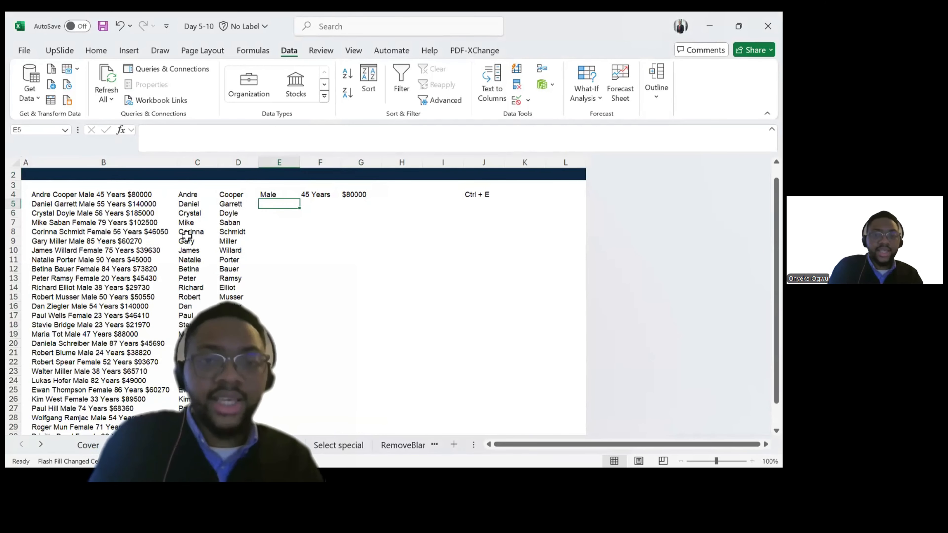
{"action": "key", "text": "ctrl+e"}
{"action": "key", "text": "Right"}
{"action": "key", "text": "ctrl+e"}
{"action": "key", "text": "Right"}
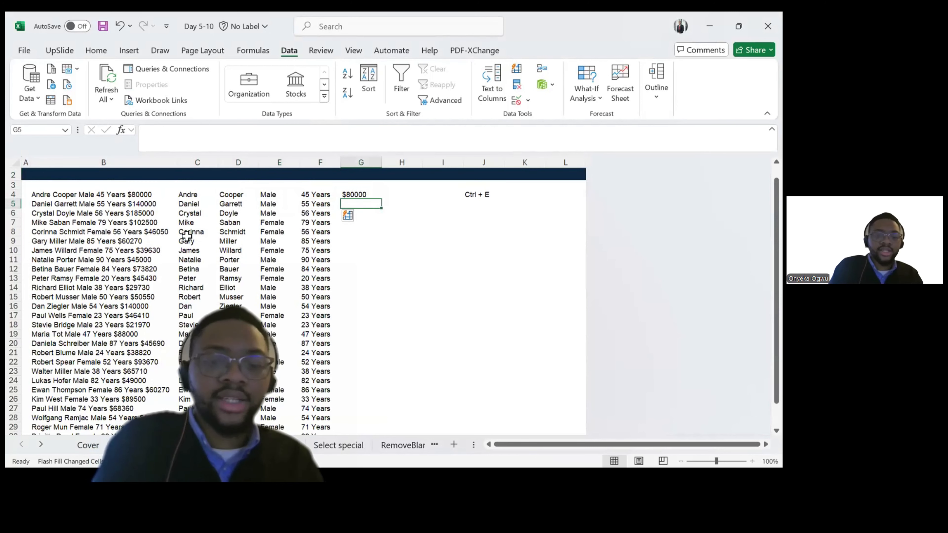
{"action": "key", "text": "ctrl+e"}
{"action": "key", "text": "Left"}
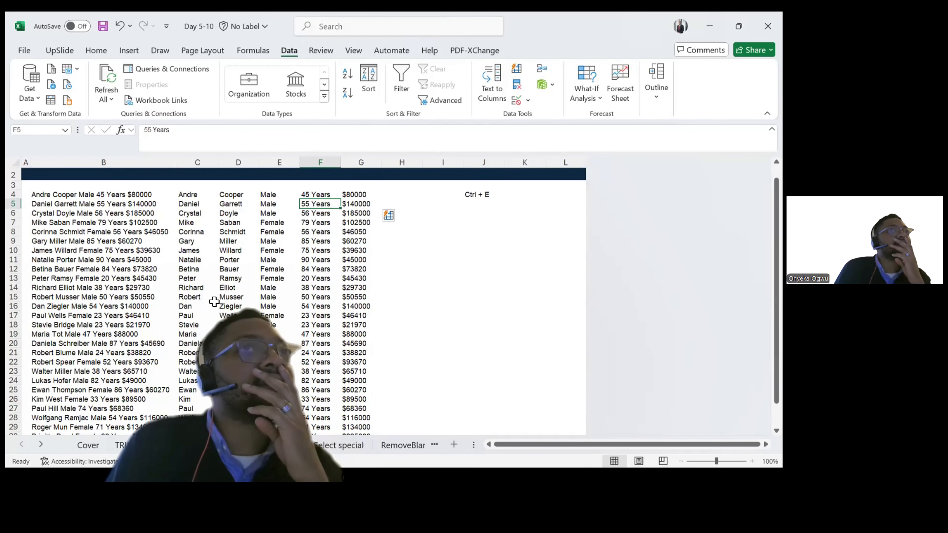
{"action": "key", "text": "Right"}
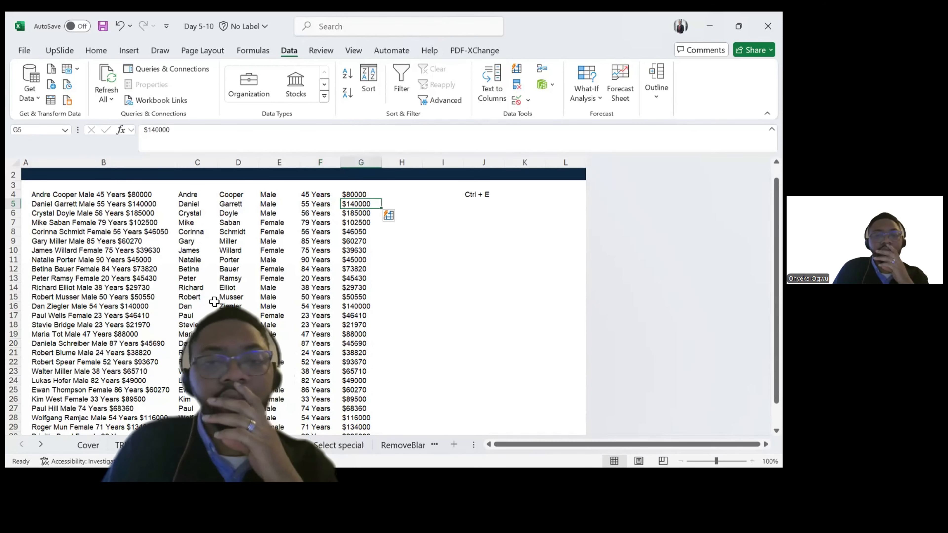
{"action": "key", "text": "Right"}
{"action": "key", "text": "Right"}
{"action": "key", "text": "Right"}
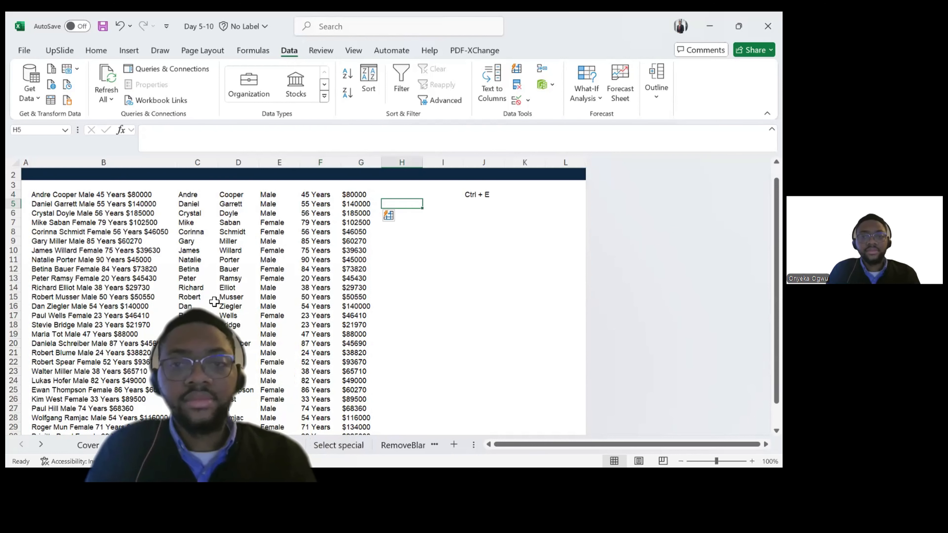
{"action": "key", "text": "Up"}
{"action": "key", "text": "Left"}
{"action": "key", "text": "Left"}
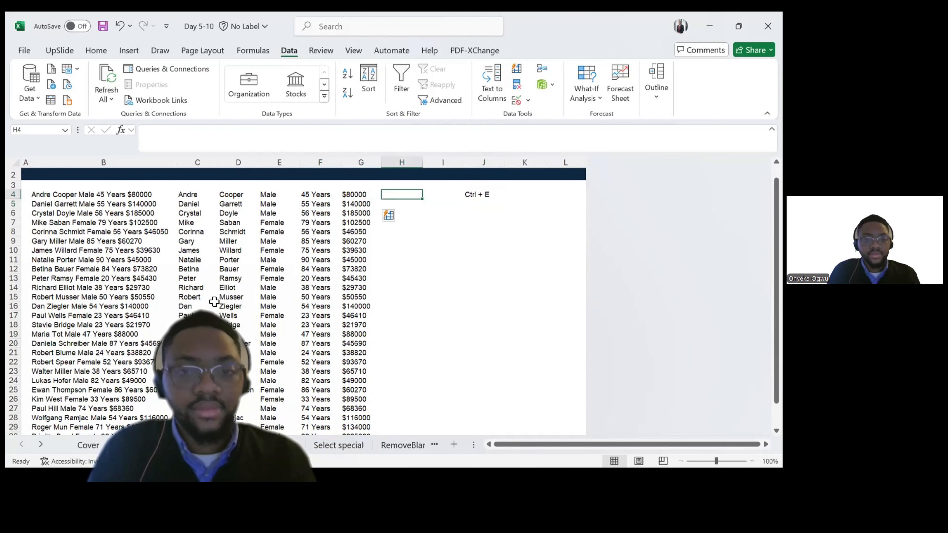
{"action": "key", "text": "Left"}
{"action": "key", "text": "Down"}
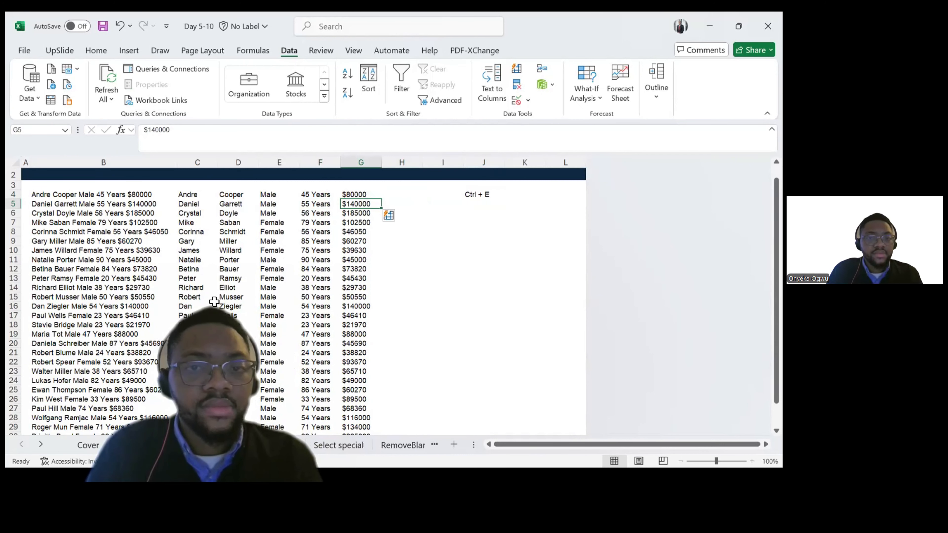
{"action": "key", "text": "Up"}
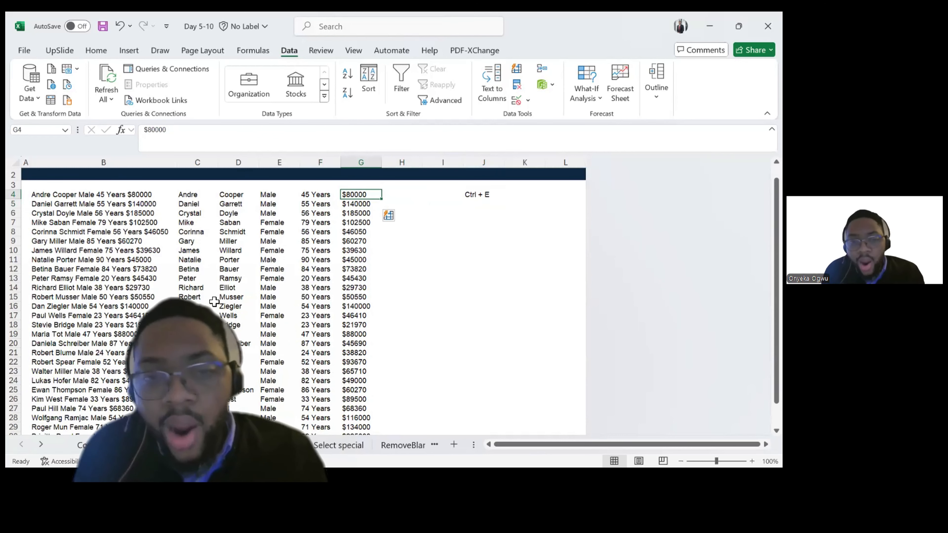
Step: Clear all separated values in C4:G31, including the example row
{"action": "key", "text": "Left"}
{"action": "key", "text": "Left"}
{"action": "key", "text": "Left"}
{"action": "key", "text": "Left"}
{"action": "key", "text": "ctrl+shift+Right"}
{"action": "key", "text": "ctrl+shift+Down"}
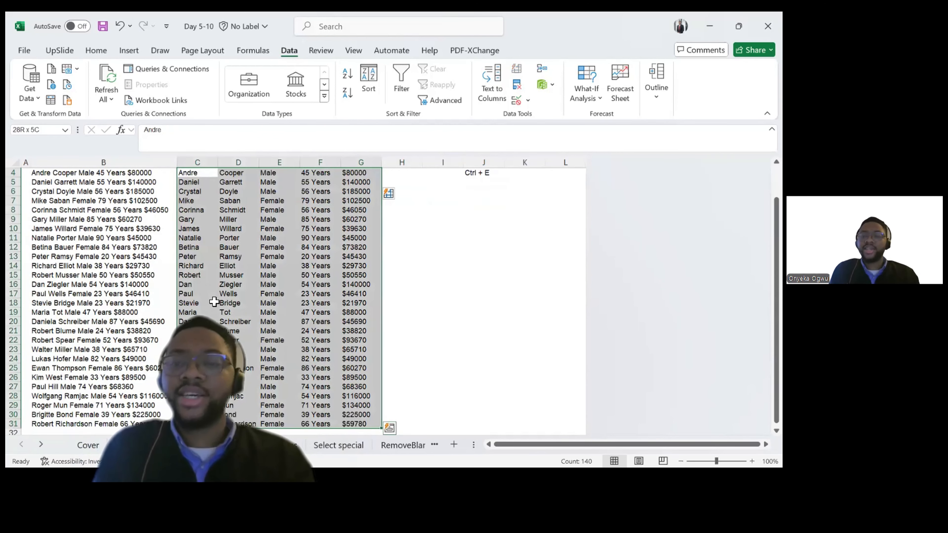
{"action": "key", "text": "Delete"}
{"action": "key", "text": "Up"}
{"action": "key", "text": "Up"}
{"action": "key", "text": "Up"}
{"action": "key", "text": "Down"}
{"action": "key", "text": "Down"}
{"action": "key", "text": "Down"}
{"action": "key", "text": "Left"}
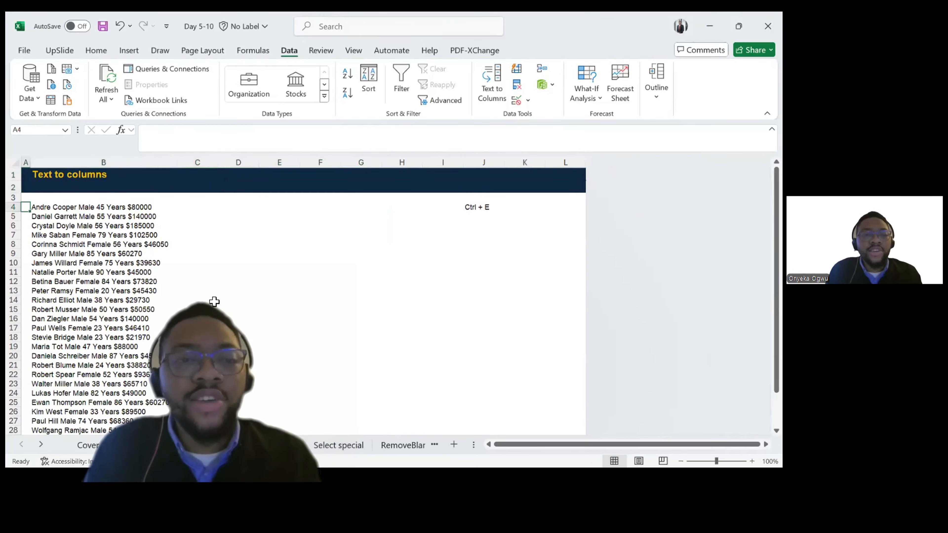
Step: Enter the first name from B4 in C4 as the example and Flash Fill the first names down column C from C5
{"action": "key", "text": "Right"}
{"action": "key", "text": "Right"}
{"action": "key", "text": "Right"}
{"action": "key", "text": "Right"}
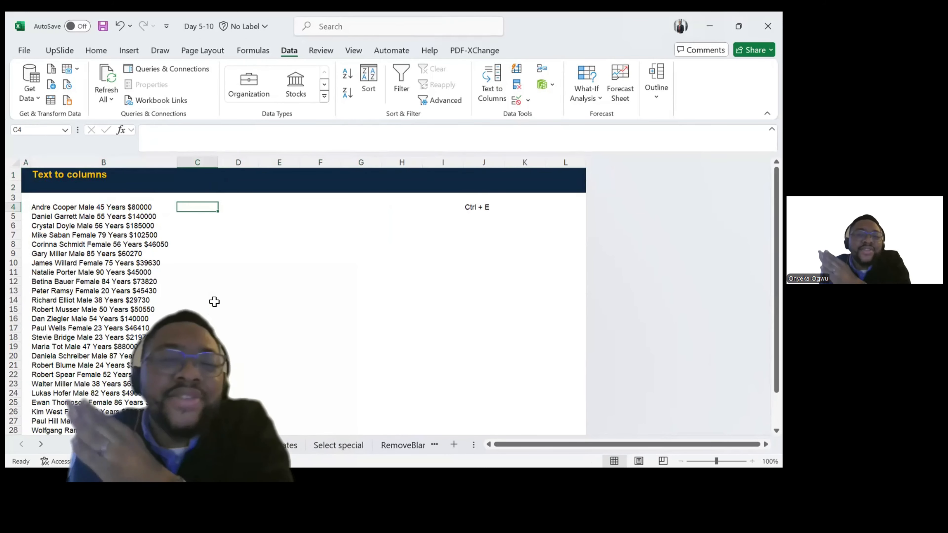
{"action": "key", "text": "Left"}
{"action": "key", "text": "Left"}
{"action": "key", "text": "Left"}
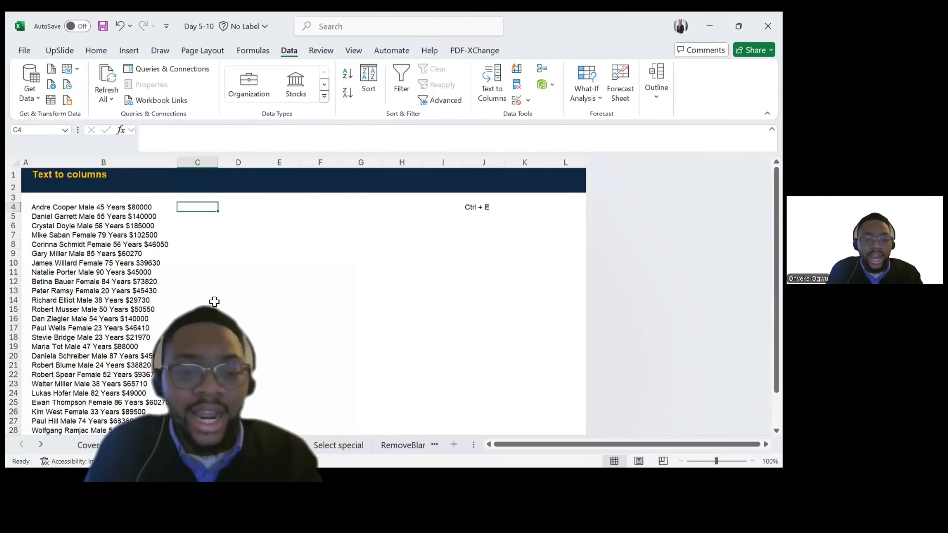
{"action": "type", "text": "Andre"}
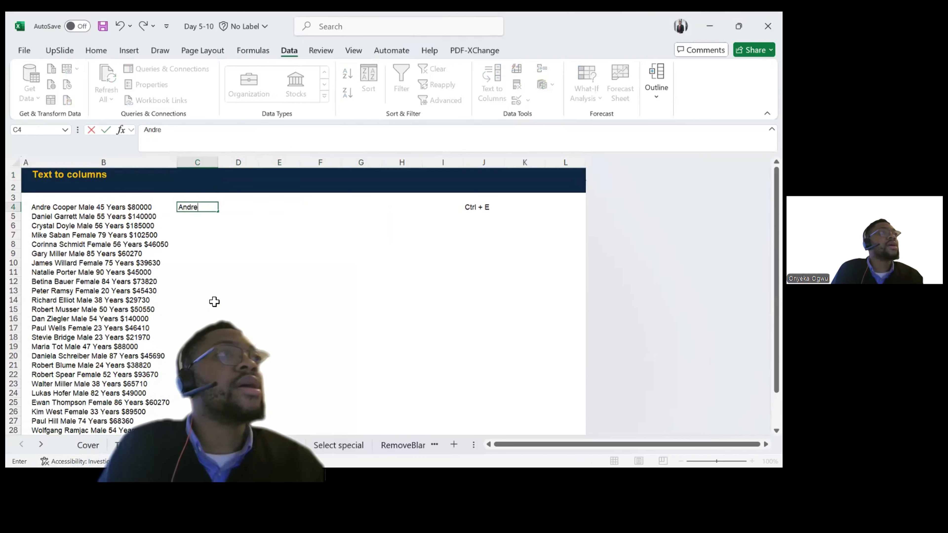
{"action": "key", "text": "ctrl+Return"}
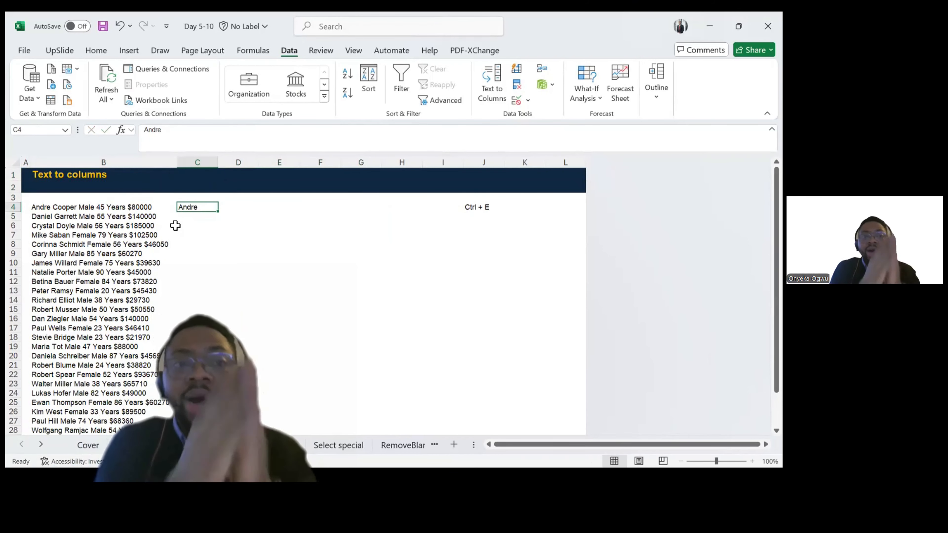
{"action": "key", "text": "Return"}
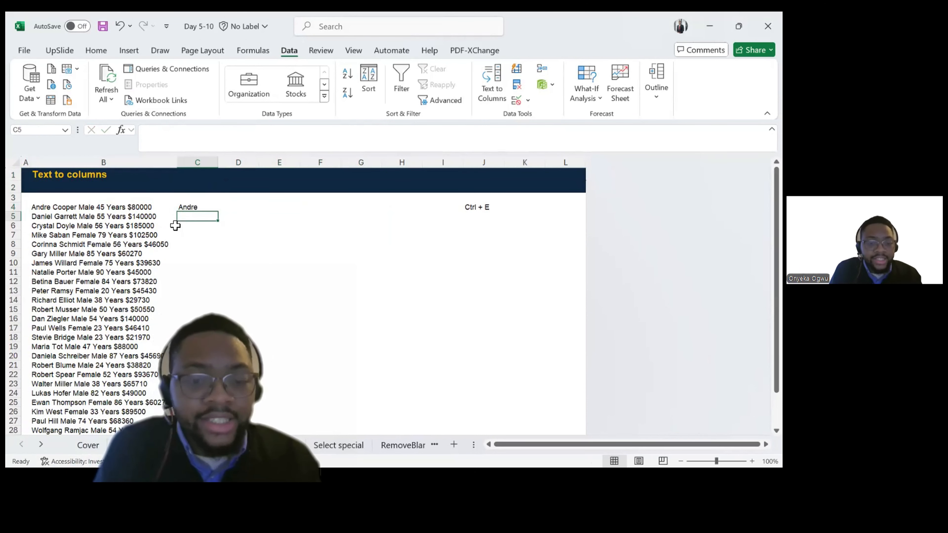
{"action": "key", "text": "ctrl+e"}
Step: Enter the last name from B4 in D4 as the example and Flash Fill the last names down column D from D5
{"action": "key", "text": "Up"}
{"action": "key", "text": "Right"}
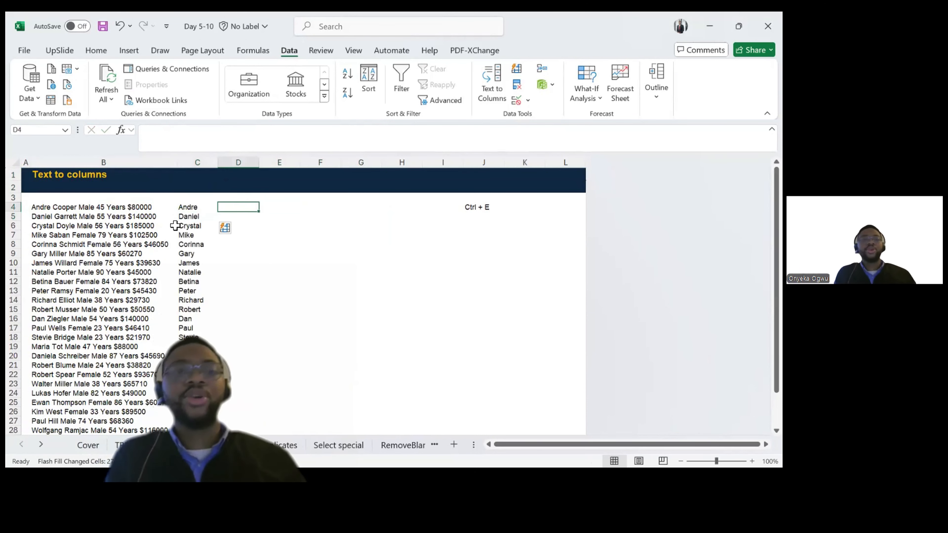
{"action": "type", "text": "C"}
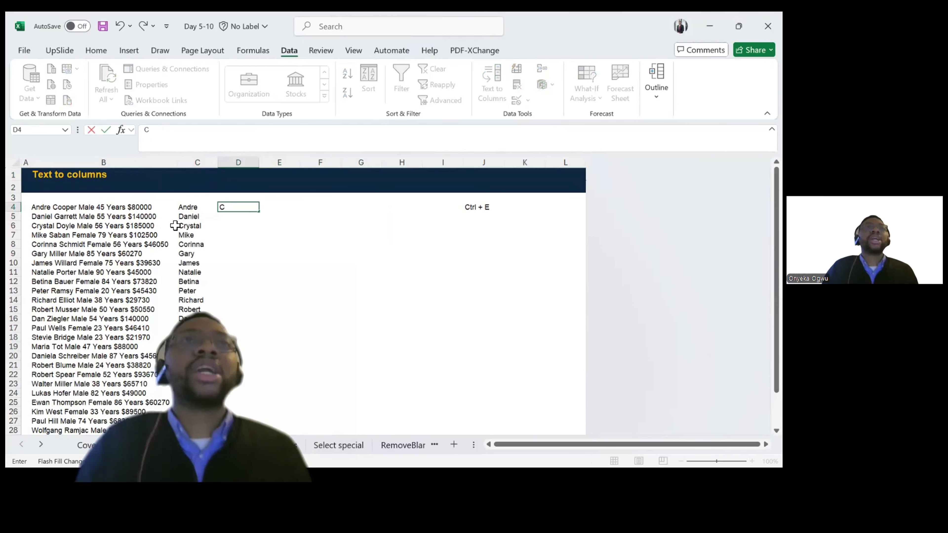
{"action": "key", "text": "BackSpace"}
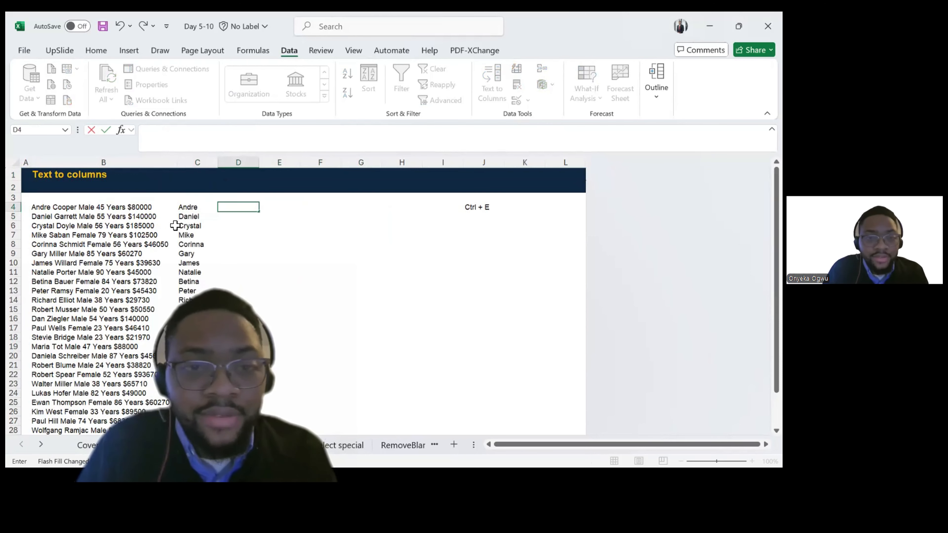
{"action": "type", "text": "Cooper"}
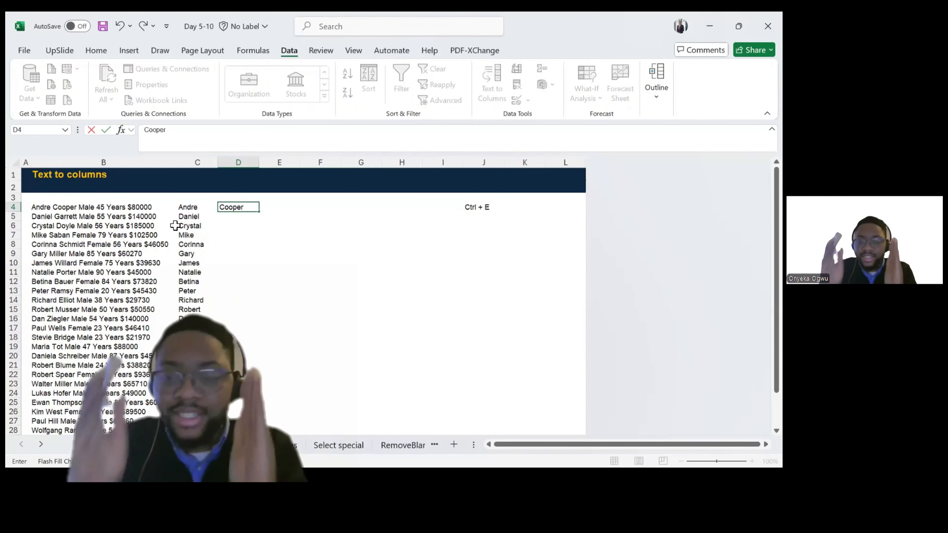
{"action": "key", "text": "Return"}
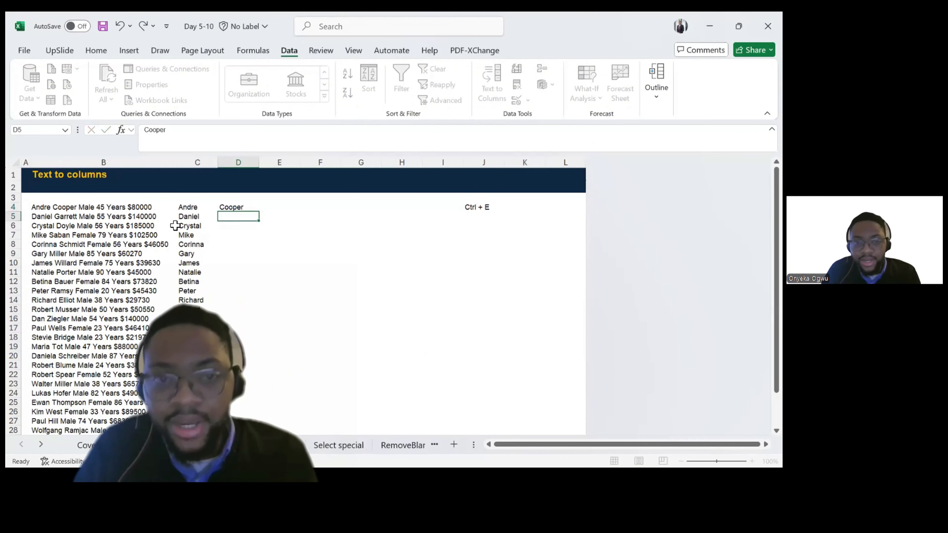
{"action": "key", "text": "ctrl+e"}
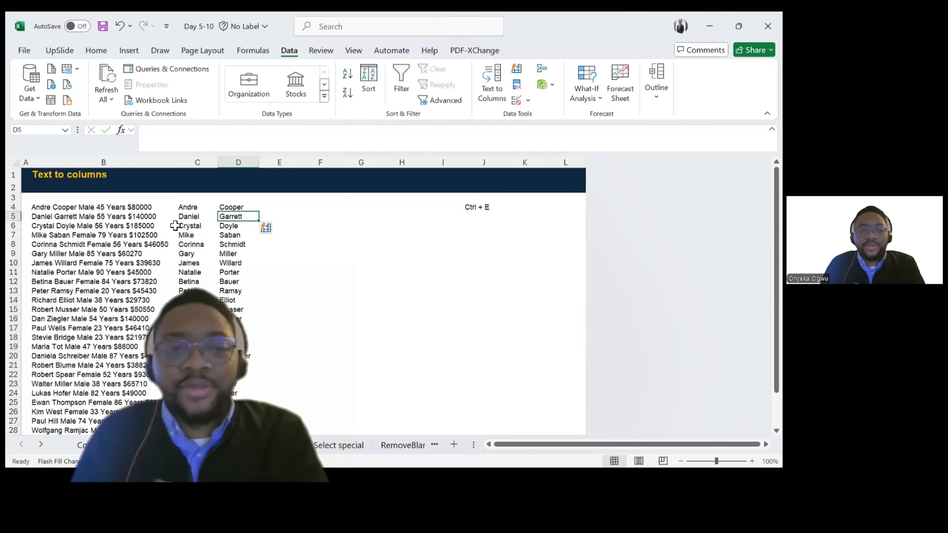
Step: Enter Male in E4 as the gender example and Flash Fill the genders down column E from E5
{"action": "key", "text": "Up"}
{"action": "key", "text": "Right"}
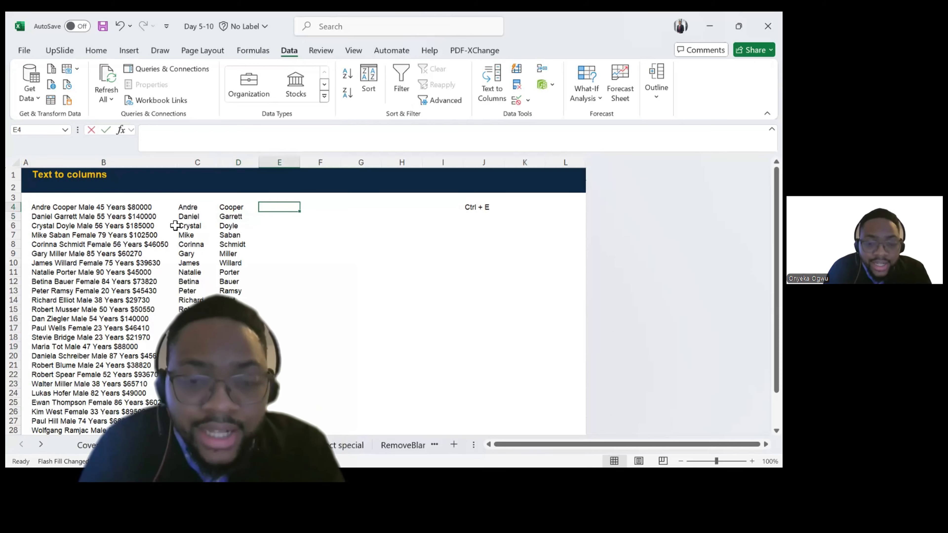
{"action": "type", "text": "Male"}
{"action": "key", "text": "Return"}
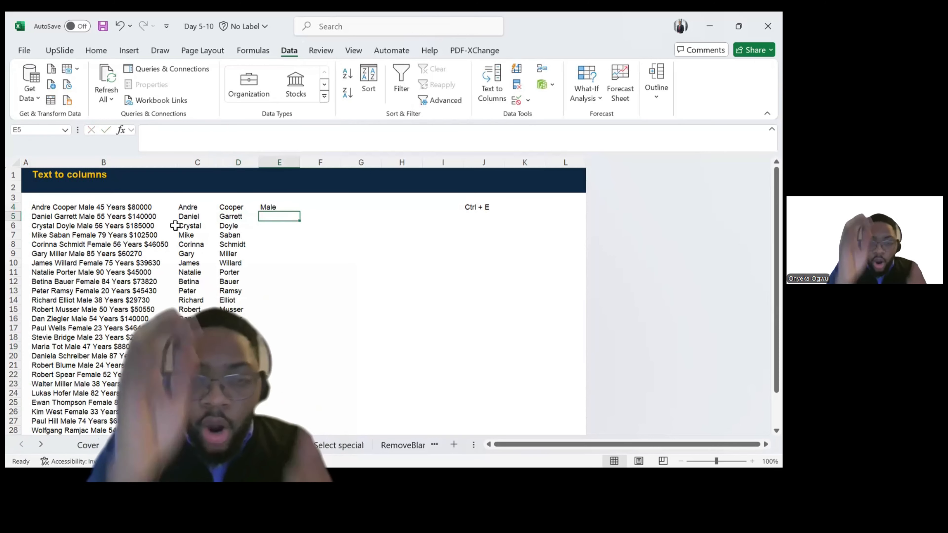
{"action": "key", "text": "ctrl+e"}
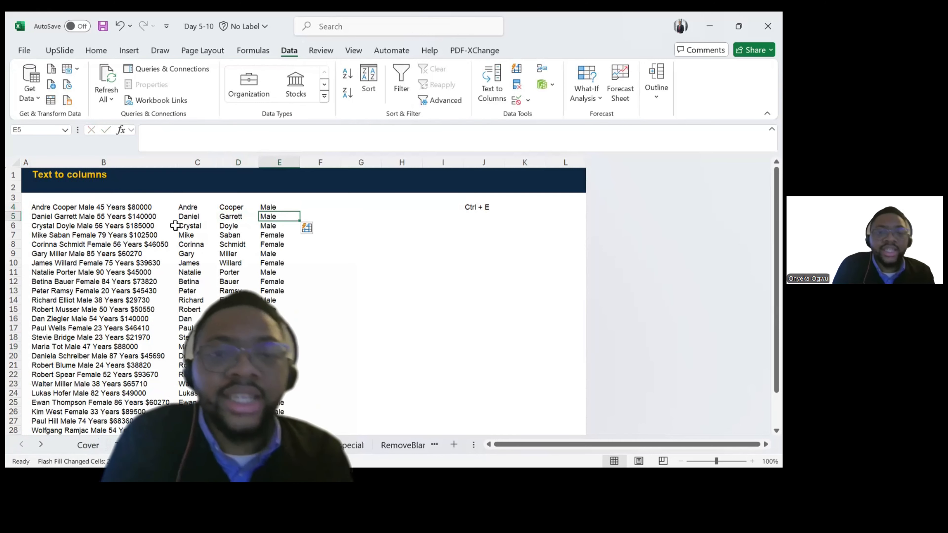
Step: Enter 45 Years in F4 as the age example and Flash Fill the ages down column F from F5
{"action": "key", "text": "Up"}
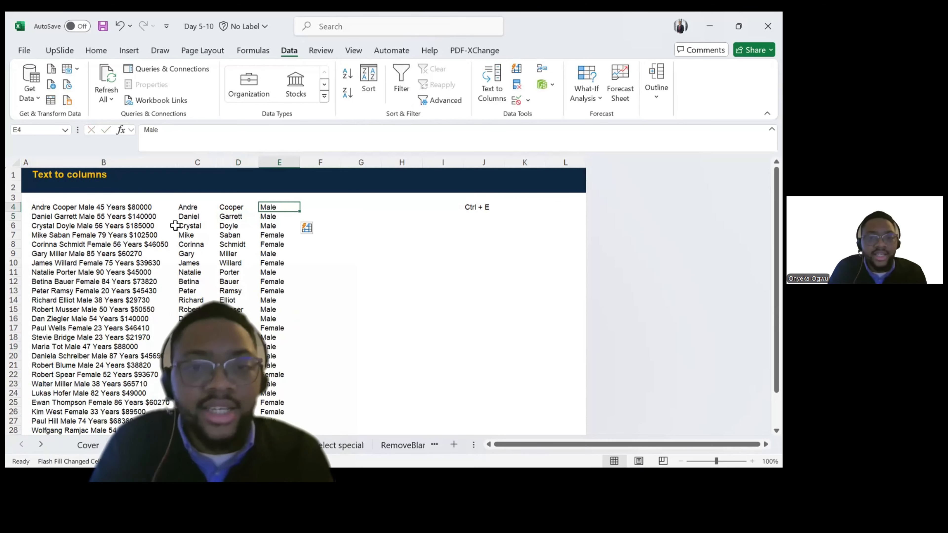
{"action": "key", "text": "Right"}
{"action": "type", "text": "45"}
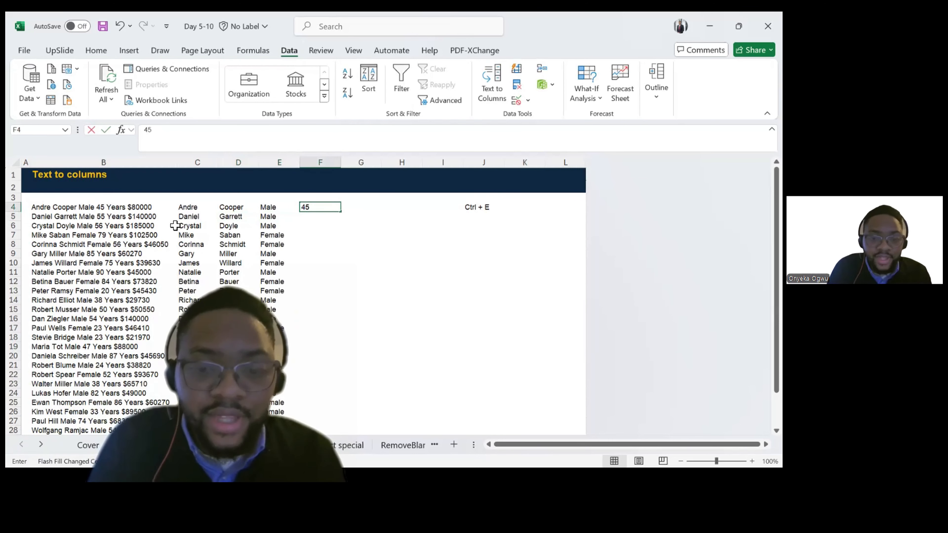
{"action": "type", "text": " Years"}
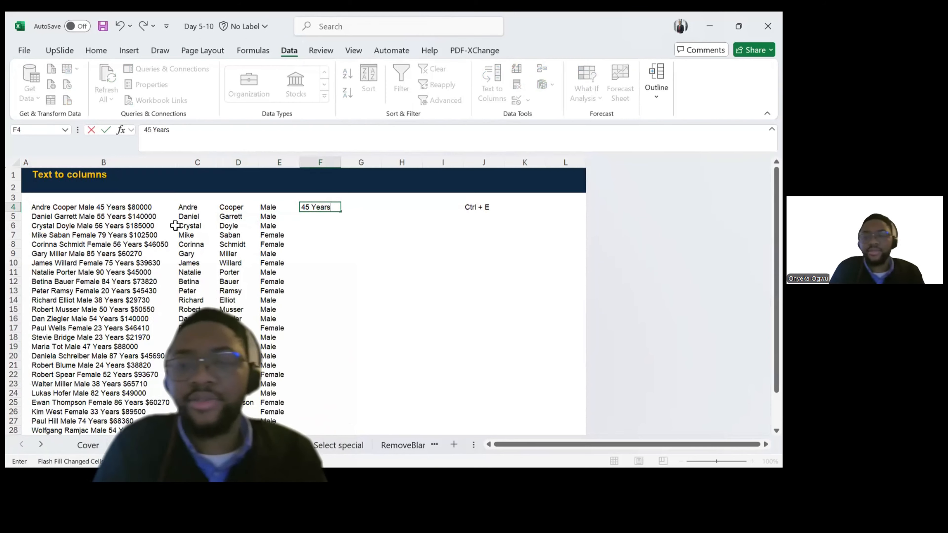
{"action": "key", "text": "Return"}
{"action": "key", "text": "ctrl+e"}
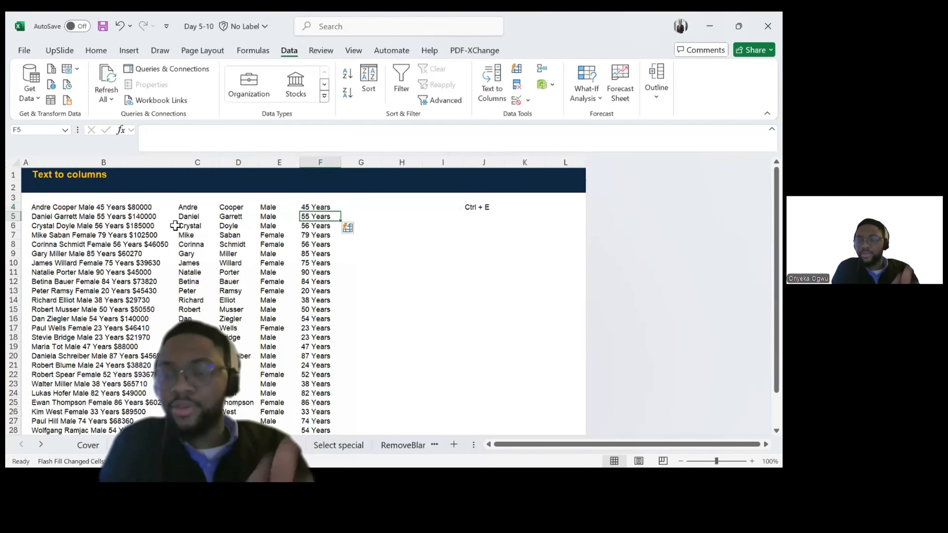
Step: Enter 80000 in G4 as the salary example and Flash Fill the salaries down column G from G5
{"action": "key", "text": "Up"}
{"action": "key", "text": "Right"}
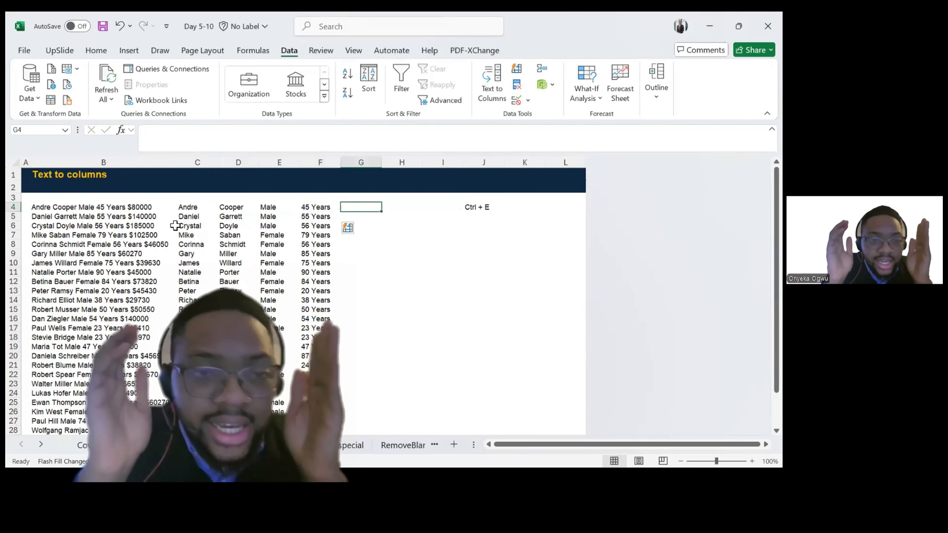
{"action": "type", "text": "80000"}
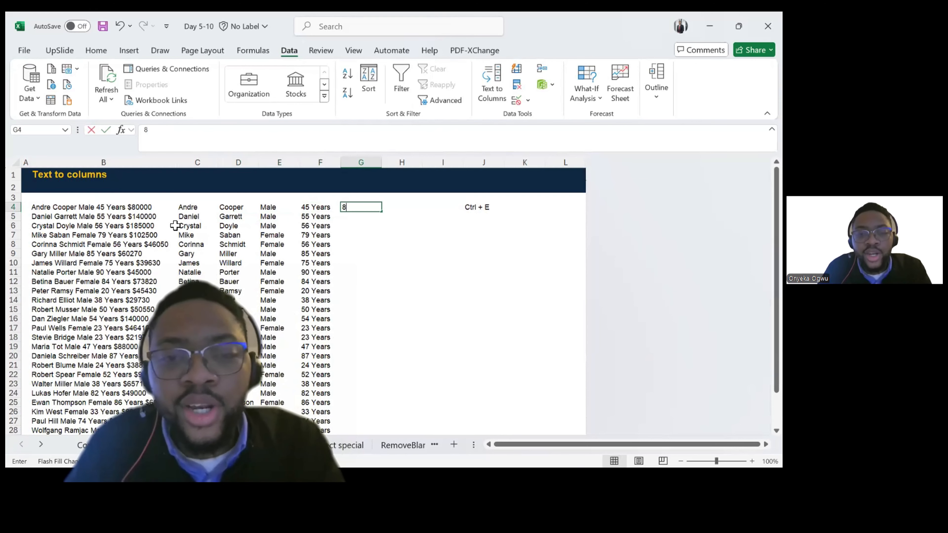
{"action": "key", "text": "Return"}
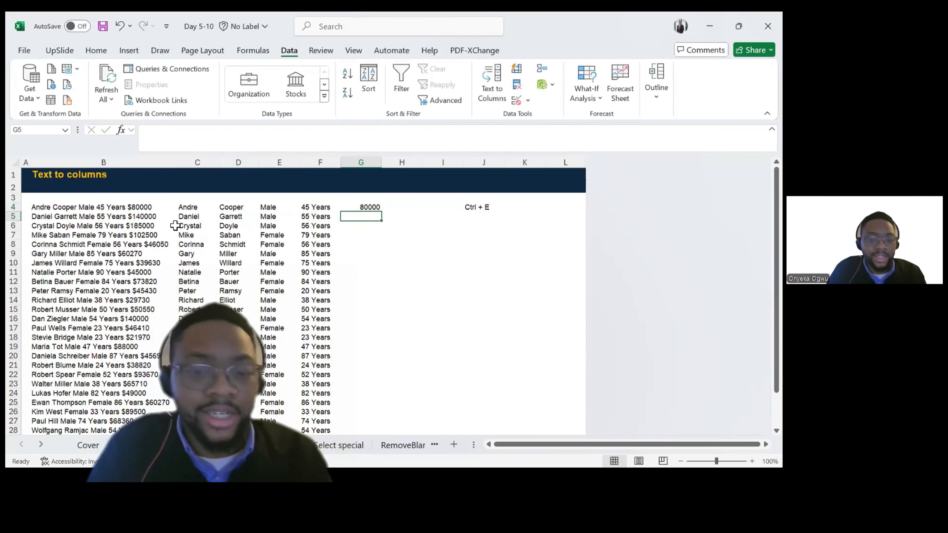
{"action": "key", "text": "ctrl+e"}
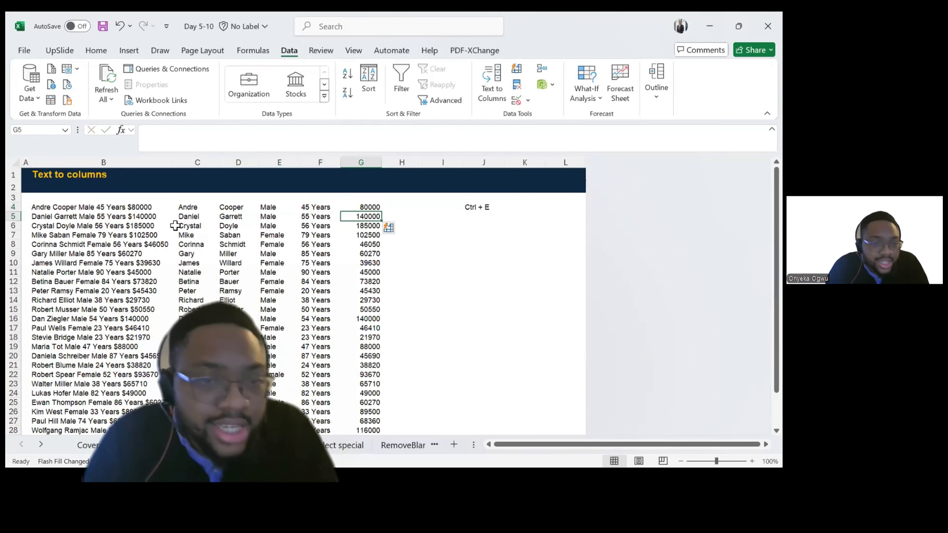
Step: Replace the salary example in G4 with $80000 and Flash Fill column G again so the salaries carry the dollar sign
{"action": "key", "text": "Down"}
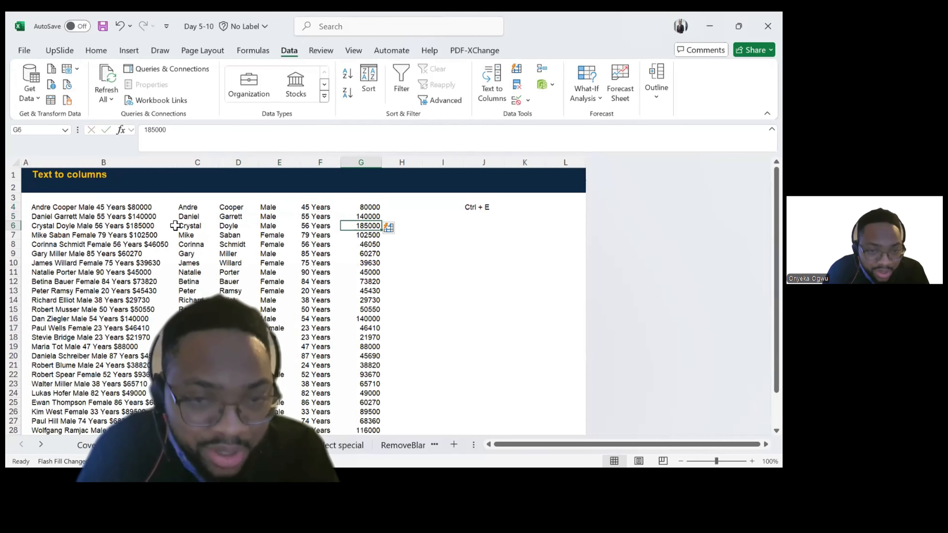
{"action": "key", "text": "Up"}
{"action": "key", "text": "Up"}
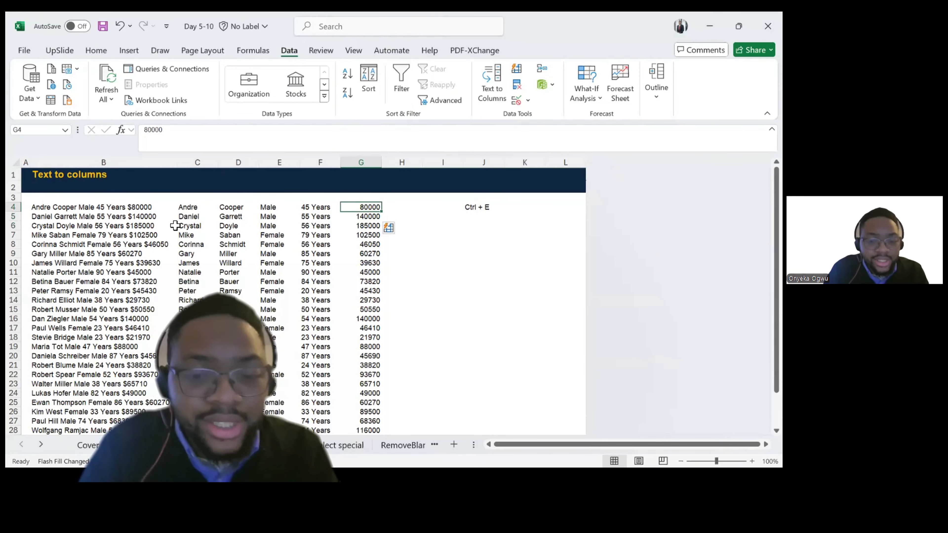
{"action": "type", "text": "$"}
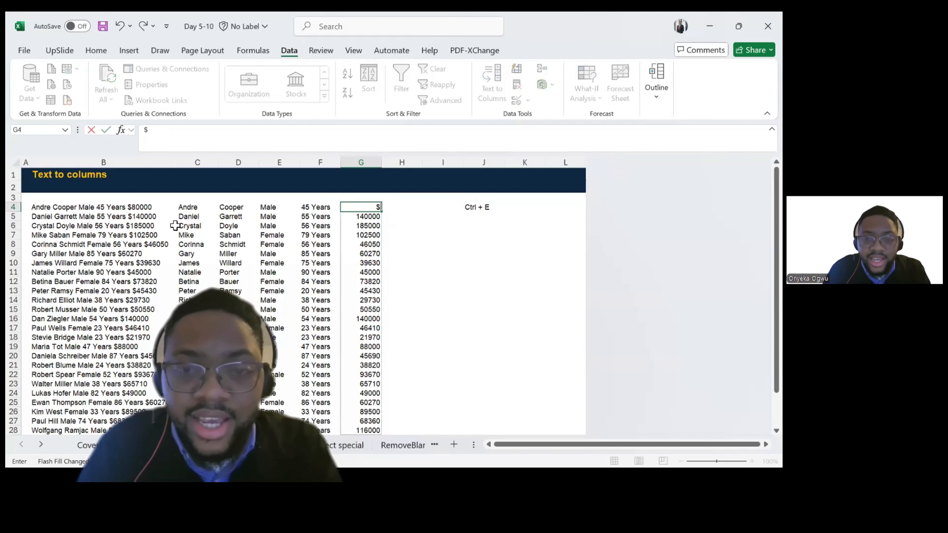
{"action": "type", "text": "80000"}
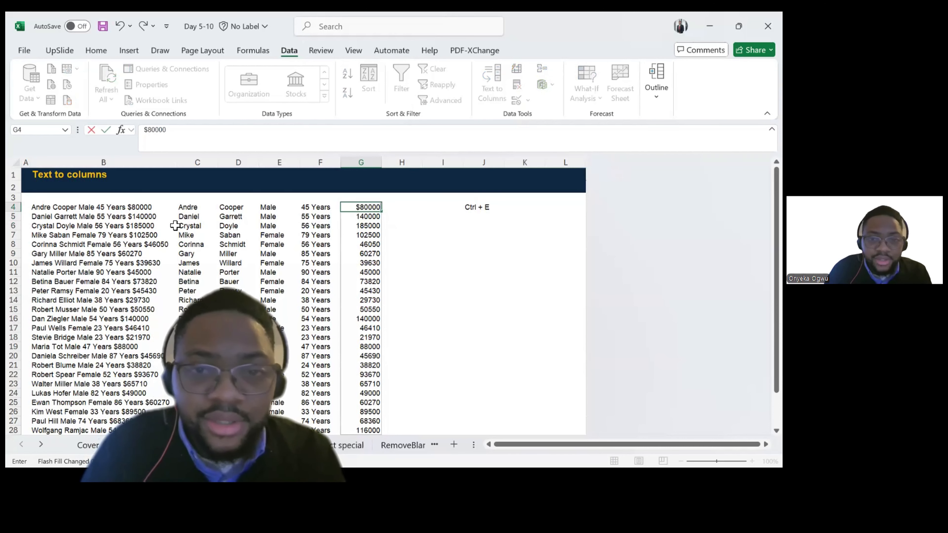
{"action": "key", "text": "ctrl+e"}
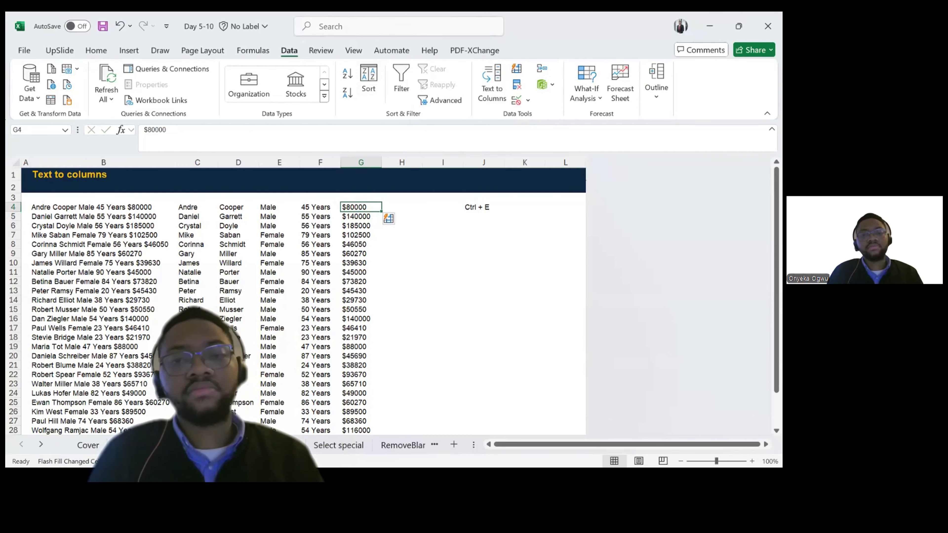
Step: Examine the Flash Filled salaries in column G from the first record to the last
{"action": "left_click", "coordinate": [320, 219]}
{"action": "key", "text": "Right"}
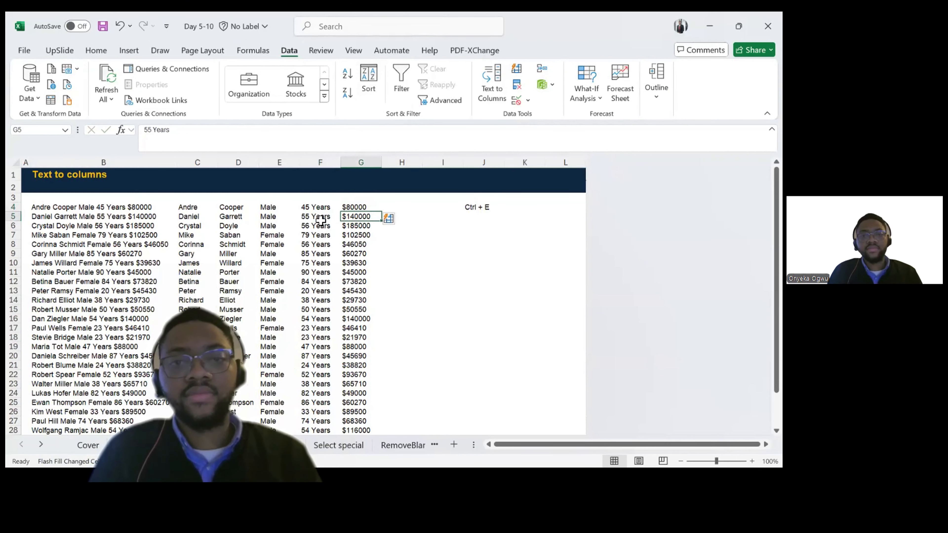
{"action": "key", "text": "ctrl+shift+Down"}
{"action": "key", "text": "ctrl+shift+Up"}
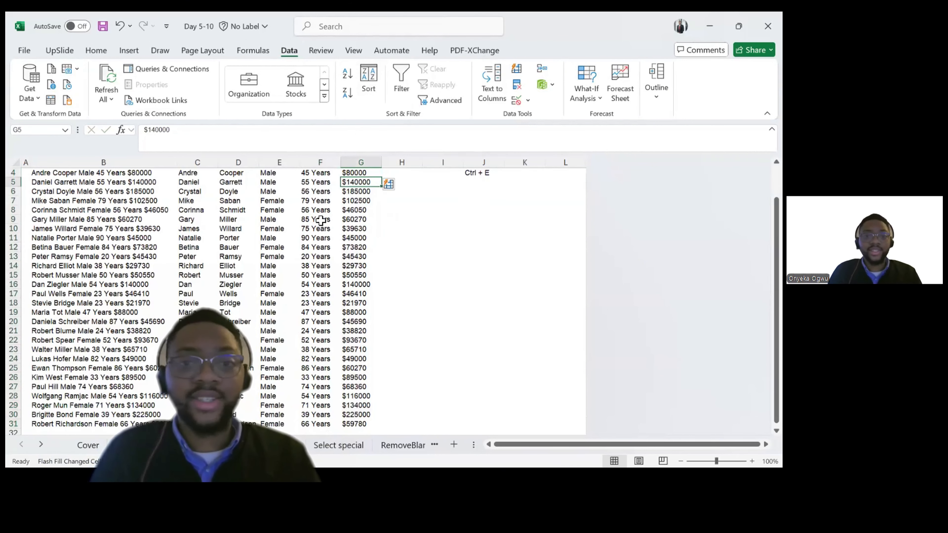
{"action": "key", "text": "Up"}
{"action": "key", "text": "Up"}
{"action": "key", "text": "Down"}
{"action": "key", "text": "Down"}
{"action": "key", "text": "Up"}
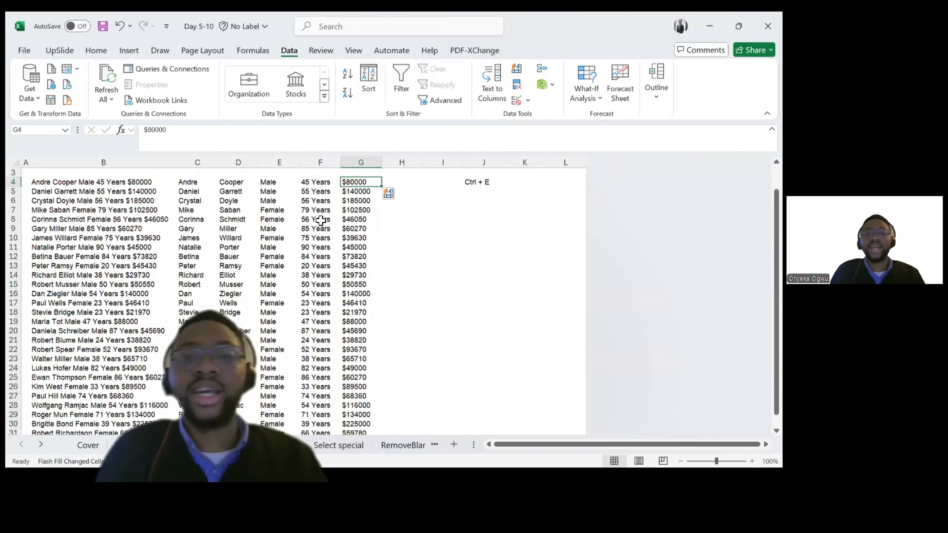
{"action": "key", "text": "Down"}
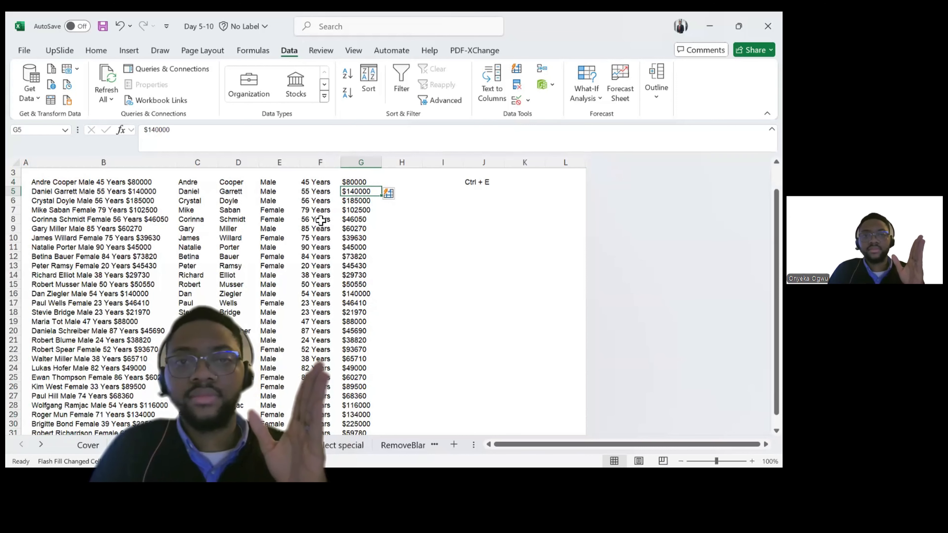
{"action": "left_click", "coordinate": [106, 50]}
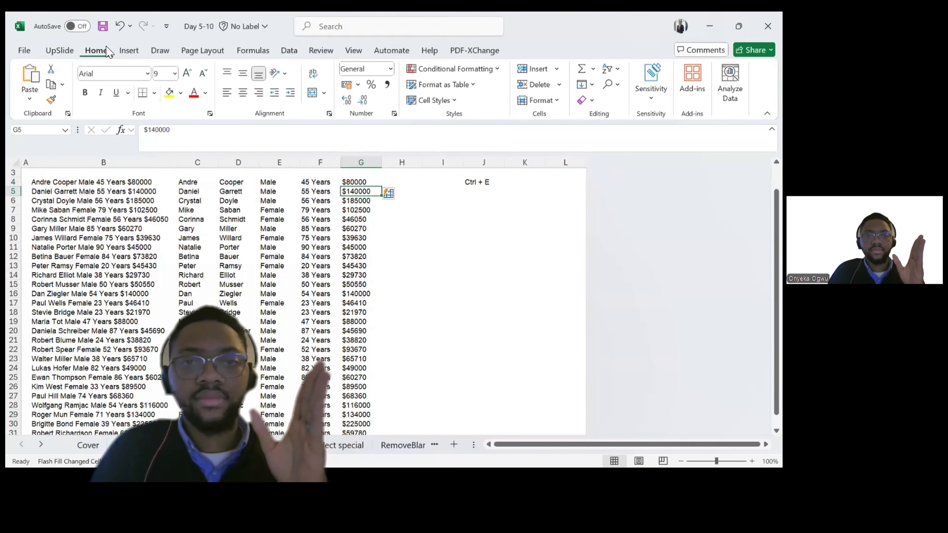
{"action": "key", "text": "Down"}
{"action": "key", "text": "Down"}
{"action": "key", "text": "Down"}
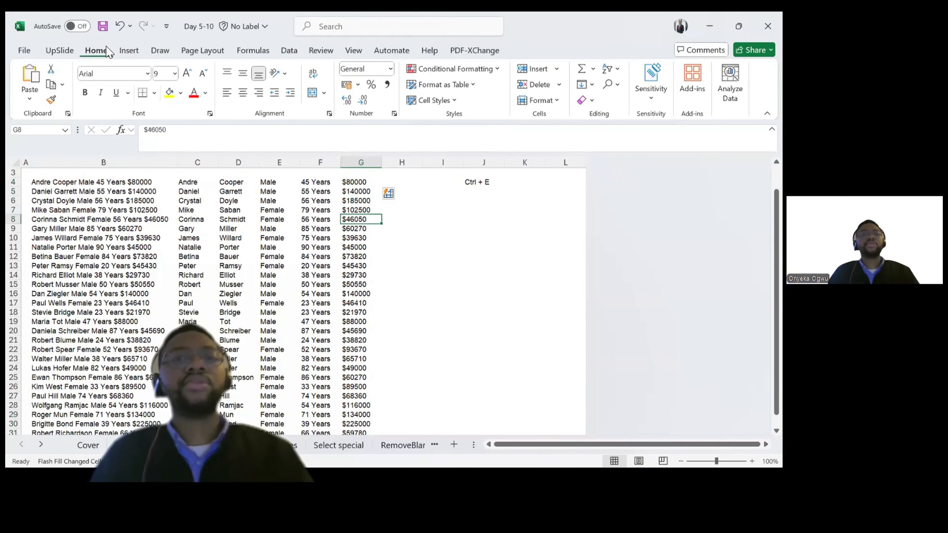
{"action": "key", "text": "Down"}
{"action": "key", "text": "Down"}
{"action": "key", "text": "Down"}
{"action": "key", "text": "Down"}
{"action": "key", "text": "Down"}
{"action": "key", "text": "Down"}
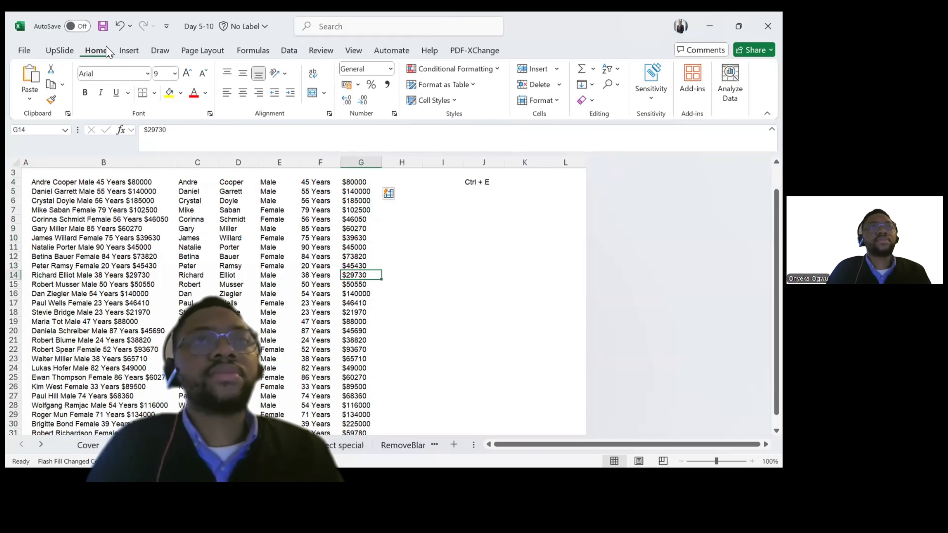
{"action": "key", "text": "Down"}
{"action": "key", "text": "Down"}
{"action": "key", "text": "Down"}
{"action": "key", "text": "ctrl+Up"}
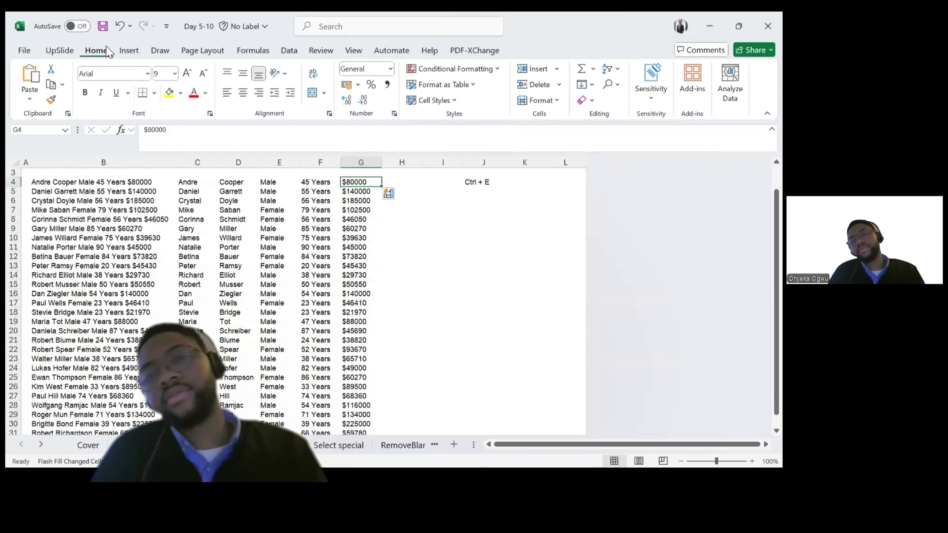
{"action": "key", "text": "Down"}
{"action": "key", "text": "Up"}
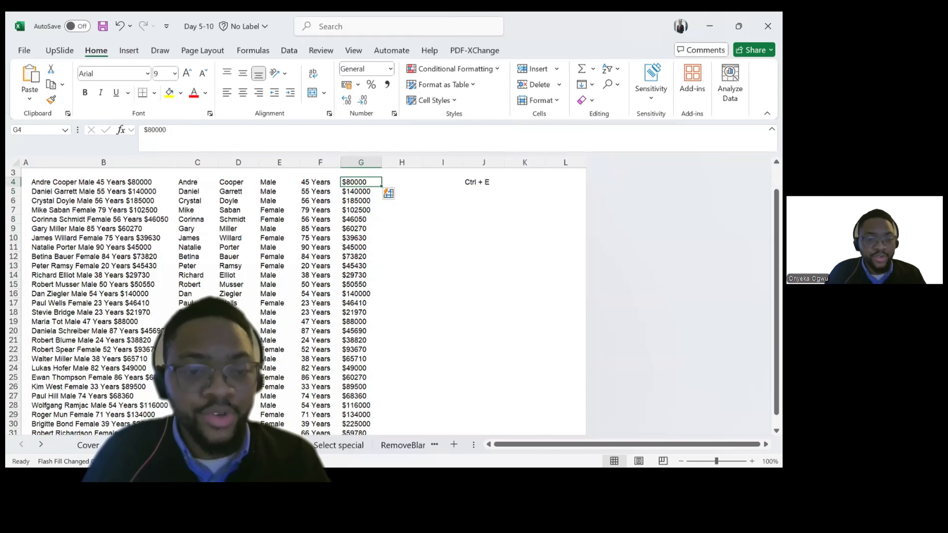
Step: Open the TRIM sheet and go to the first entry under the Name heading, B5
{"action": "left_click", "coordinate": [186, 445]}
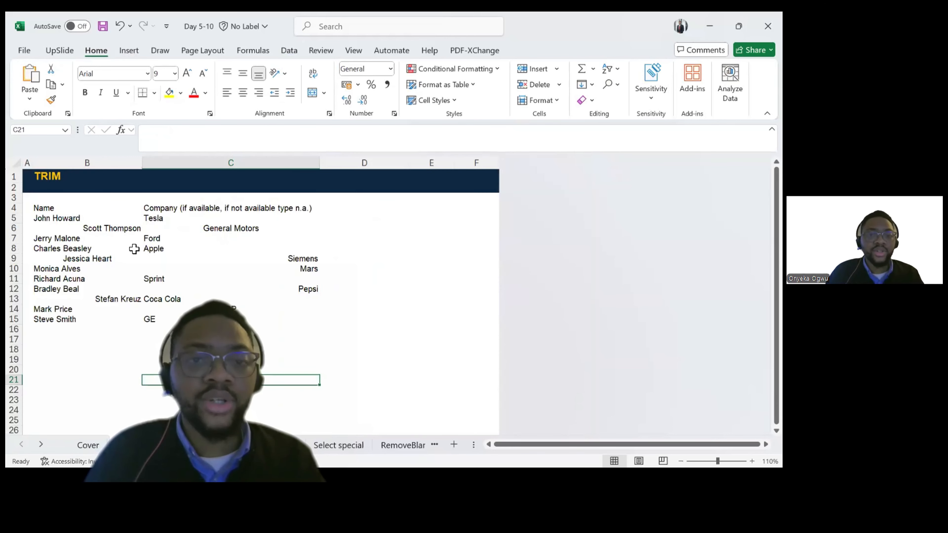
{"action": "left_click", "coordinate": [79, 289]}
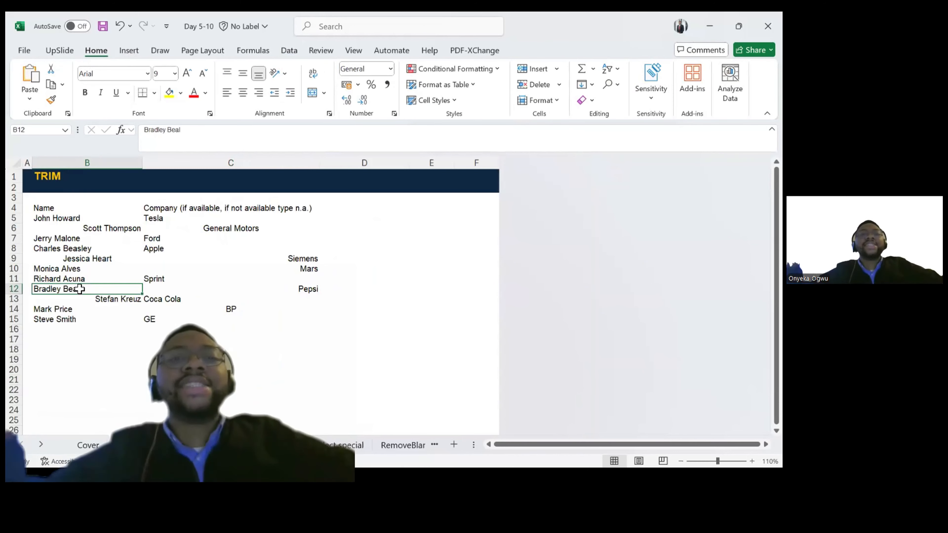
{"action": "key", "text": "Up"}
{"action": "key", "text": "Up"}
{"action": "key", "text": "Up"}
{"action": "key", "text": "Up"}
{"action": "key", "text": "Up"}
{"action": "key", "text": "Up"}
{"action": "key", "text": "Up"}
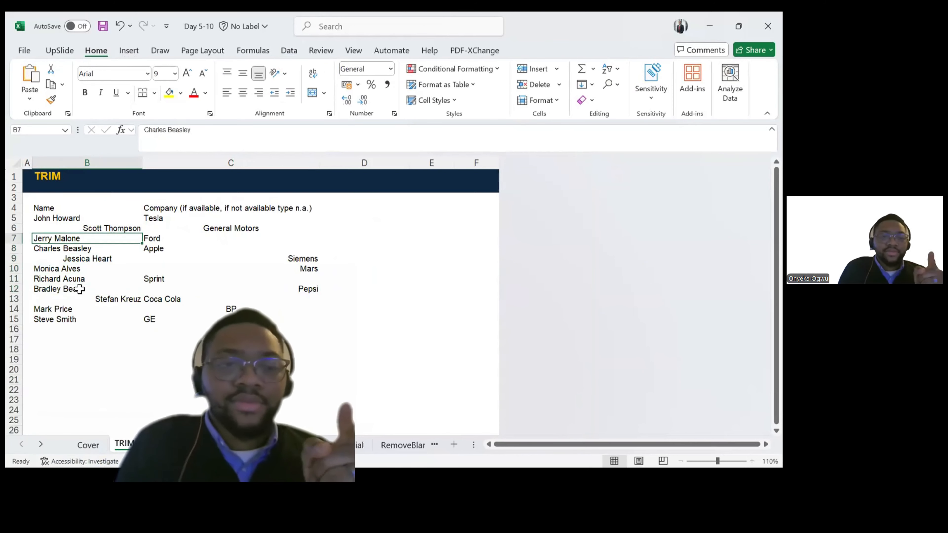
Step: Copy the name in B5 into the empty cells B20 and B21 below the list
{"action": "key", "text": "ctrl+c"}
{"action": "key", "text": "Down"}
{"action": "key", "text": "Down"}
{"action": "key", "text": "Down"}
{"action": "key", "text": "Down"}
{"action": "key", "text": "Down"}
{"action": "key", "text": "Down"}
{"action": "key", "text": "Down"}
{"action": "key", "text": "Down"}
{"action": "key", "text": "Down"}
{"action": "key", "text": "Down"}
{"action": "key", "text": "Down"}
{"action": "key", "text": "Down"}
{"action": "key", "text": "Down"}
{"action": "key", "text": "Down"}
{"action": "key", "text": "Down"}
{"action": "key", "text": "Down"}
{"action": "key", "text": "Down"}
{"action": "key", "text": "Down"}
{"action": "key", "text": "Down"}
{"action": "key", "text": "Down"}
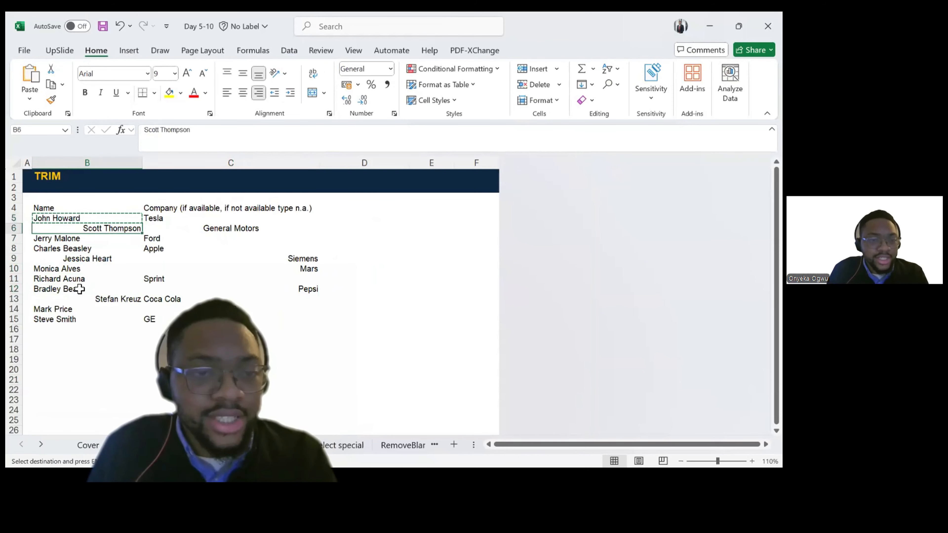
{"action": "key", "text": "Up"}
{"action": "key", "text": "Up"}
{"action": "key", "text": "Up"}
{"action": "key", "text": "Up"}
{"action": "key", "text": "Up"}
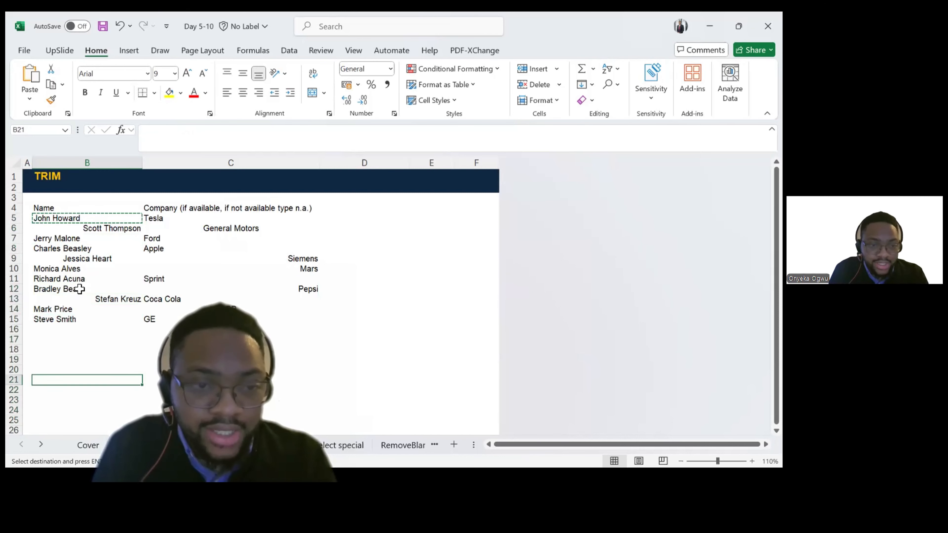
{"action": "key", "text": "ctrl+v"}
{"action": "key", "text": "Down"}
{"action": "key", "text": "ctrl+v"}
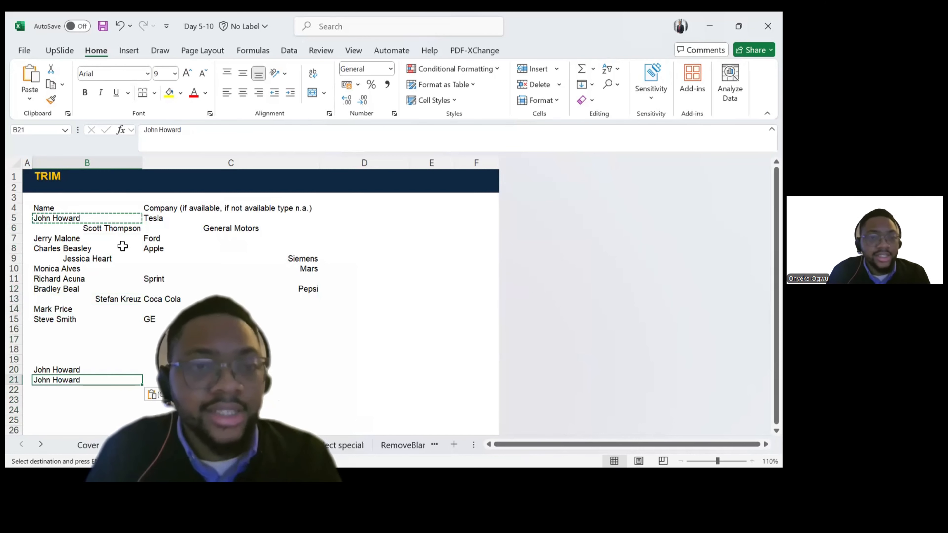
{"action": "left_click", "coordinate": [245, 148]}
{"action": "key", "text": "Escape"}
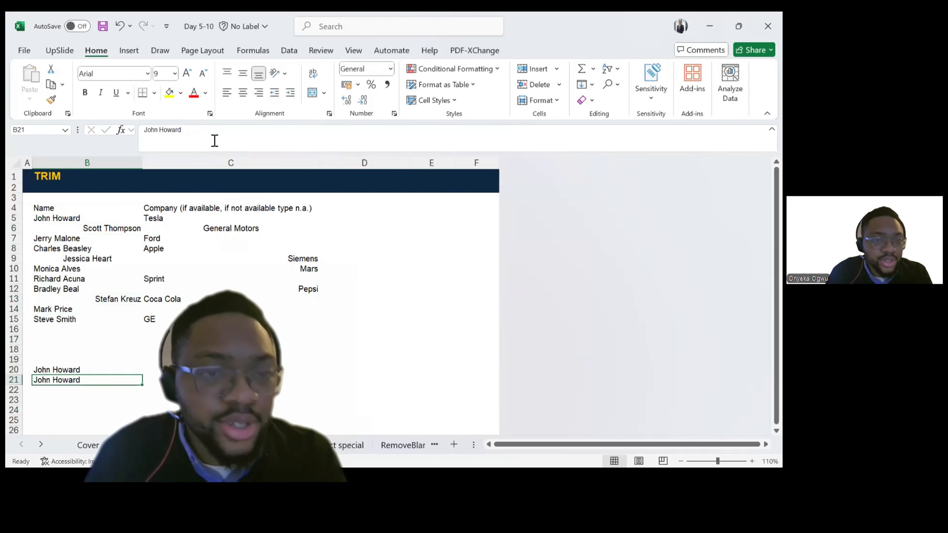
Step: Go back up to the original name in B5 and compare it with its two copies below the list
{"action": "key", "text": "Up"}
{"action": "key", "text": "Up"}
{"action": "key", "text": "Up"}
{"action": "key", "text": "Up"}
{"action": "key", "text": "Up"}
{"action": "key", "text": "Up"}
{"action": "key", "text": "Up"}
{"action": "key", "text": "Up"}
{"action": "key", "text": "Up"}
{"action": "key", "text": "Up"}
{"action": "key", "text": "Up"}
{"action": "key", "text": "Up"}
{"action": "key", "text": "Up"}
{"action": "key", "text": "Up"}
{"action": "key", "text": "Up"}
{"action": "key", "text": "Up"}
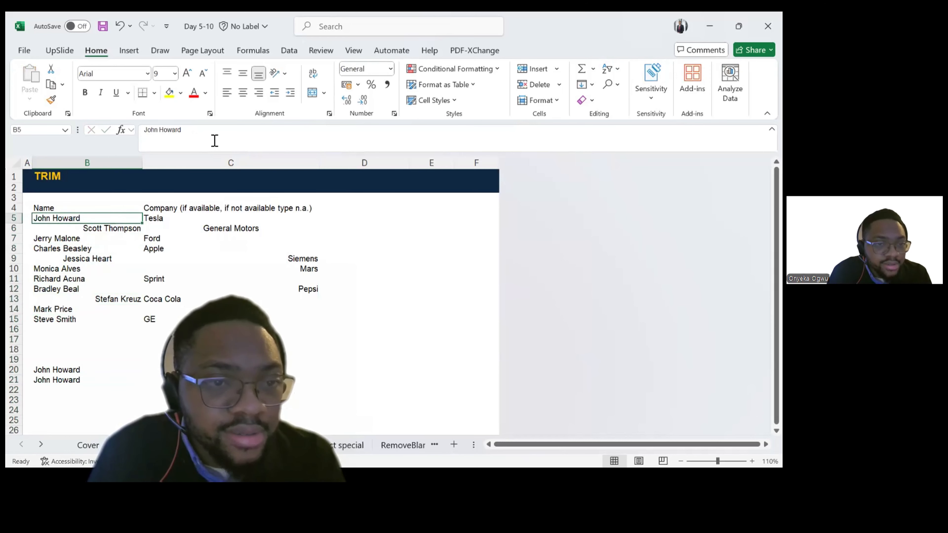
Step: Add a trailing space to the copied name in B20
{"action": "key", "text": "Down"}
{"action": "key", "text": "Down"}
{"action": "key", "text": "Down"}
{"action": "key", "text": "Down"}
{"action": "key", "text": "Down"}
{"action": "key", "text": "Down"}
{"action": "key", "text": "Down"}
{"action": "key", "text": "Down"}
{"action": "key", "text": "Down"}
{"action": "key", "text": "Down"}
{"action": "key", "text": "Down"}
{"action": "key", "text": "Down"}
{"action": "key", "text": "Down"}
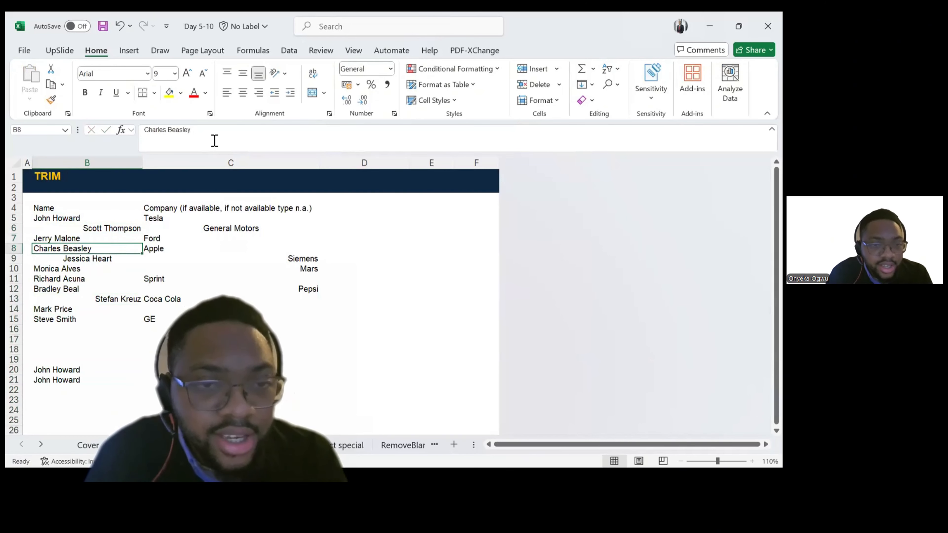
{"action": "key", "text": "Down"}
{"action": "key", "text": "Down"}
{"action": "left_click", "coordinate": [214, 141]}
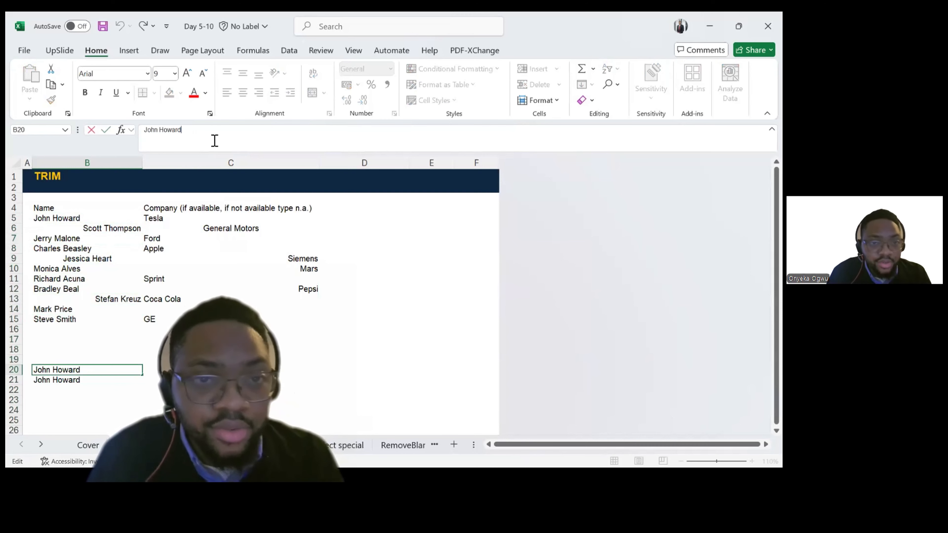
{"action": "key", "text": "Return"}
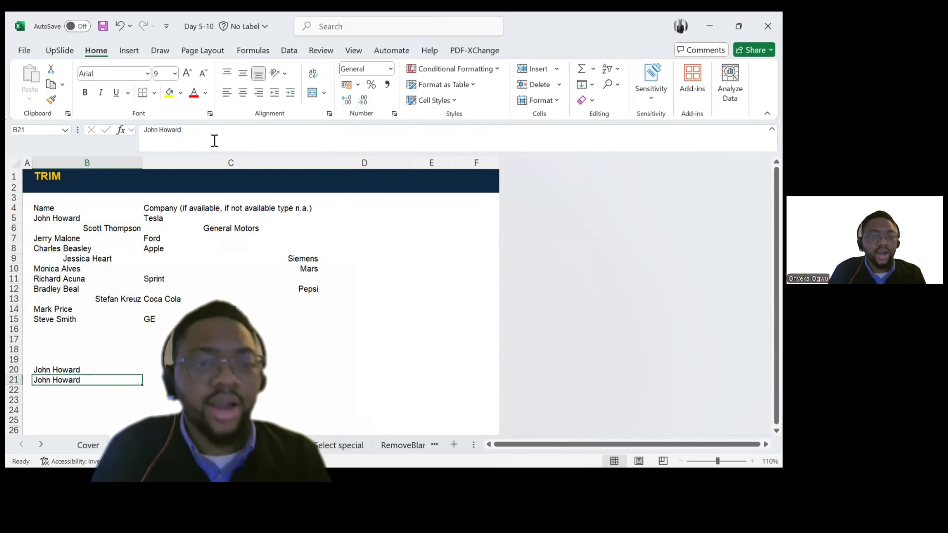
Step: Enter the word Boy in both C20 and C21, beside the two copied names
{"action": "key", "text": "Up"}
{"action": "key", "text": "Right"}
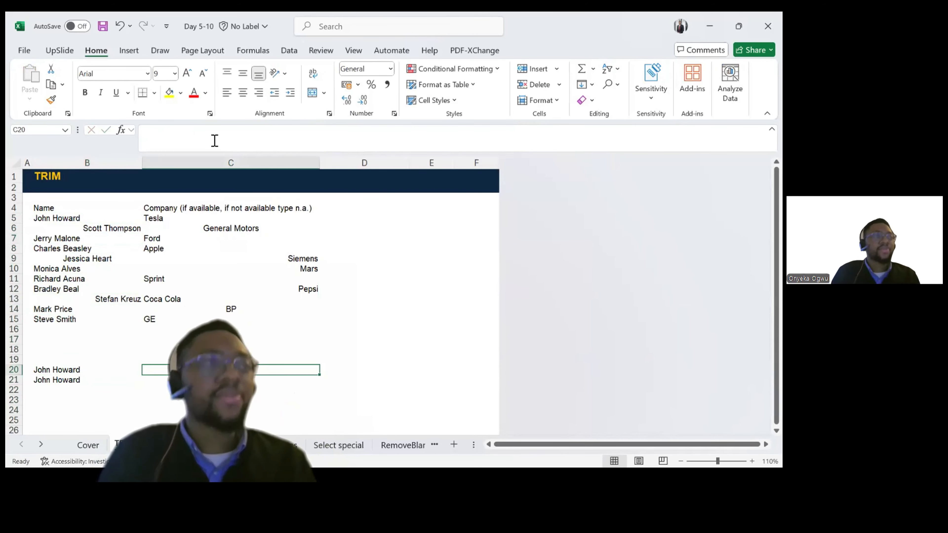
{"action": "key", "text": "Up"}
{"action": "key", "text": "Down"}
{"action": "key", "text": "Right"}
{"action": "key", "text": "Left"}
{"action": "type", "text": "N"}
{"action": "key", "text": "BackSpace"}
{"action": "type", "text": "Boy"}
{"action": "key", "text": "Return"}
{"action": "type", "text": "Boy"}
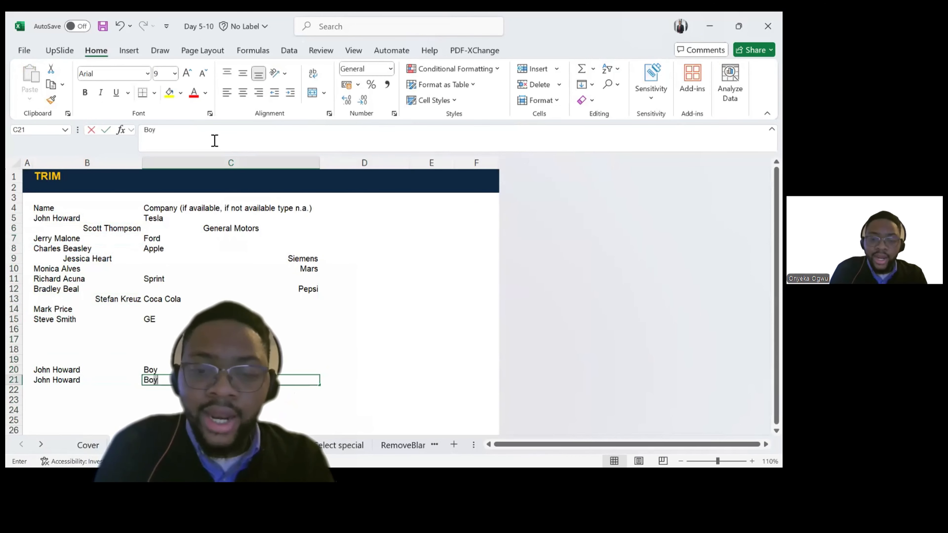
{"action": "key", "text": "Up"}
{"action": "key", "text": "Right"}
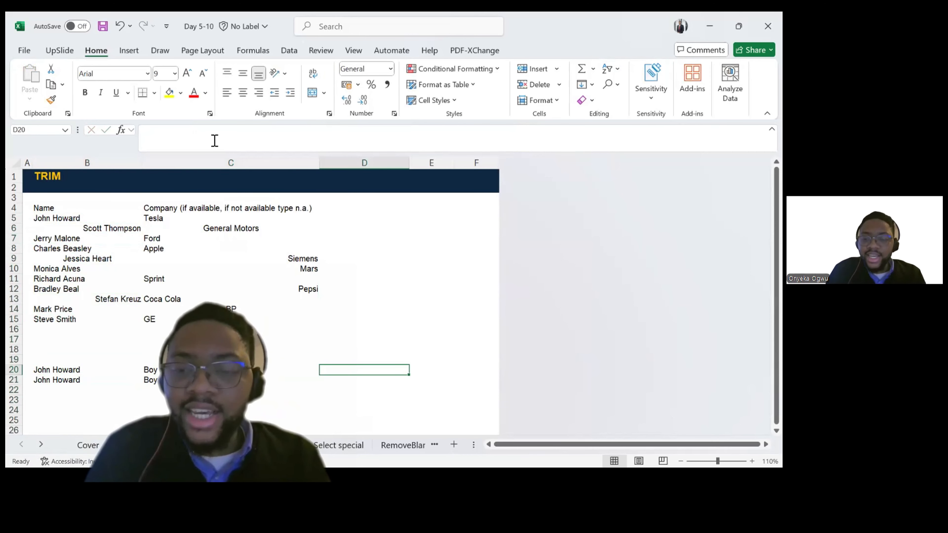
{"action": "type", "text": "="}
{"action": "key", "text": "Left"}
{"action": "type", "text": "="}
{"action": "key", "text": "Left"}
{"action": "key", "text": "Down"}
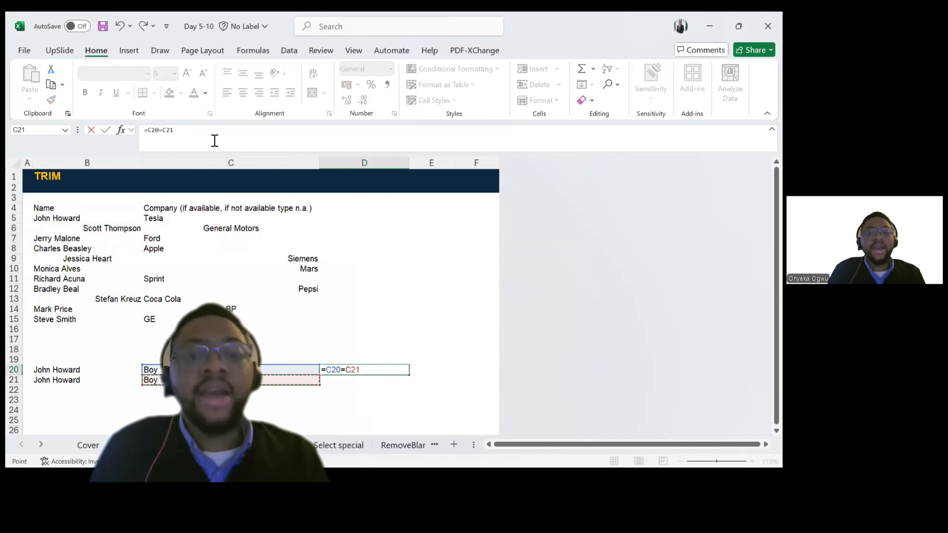
{"action": "key", "text": "Escape"}
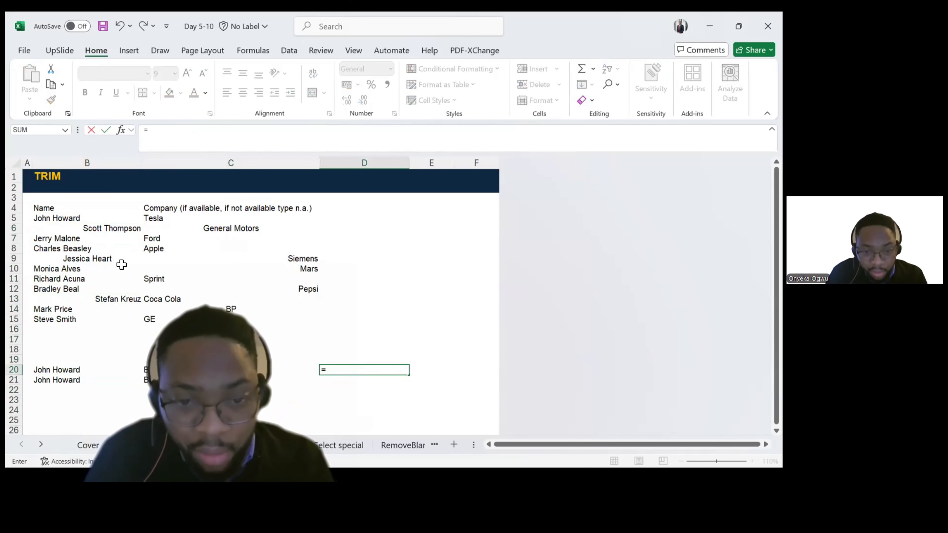
Step: Enter the formula =C20=C21 in D20 to test whether the two Boy entries match
{"action": "type", "text": "="}
{"action": "key", "text": "Left"}
{"action": "type", "text": "="}
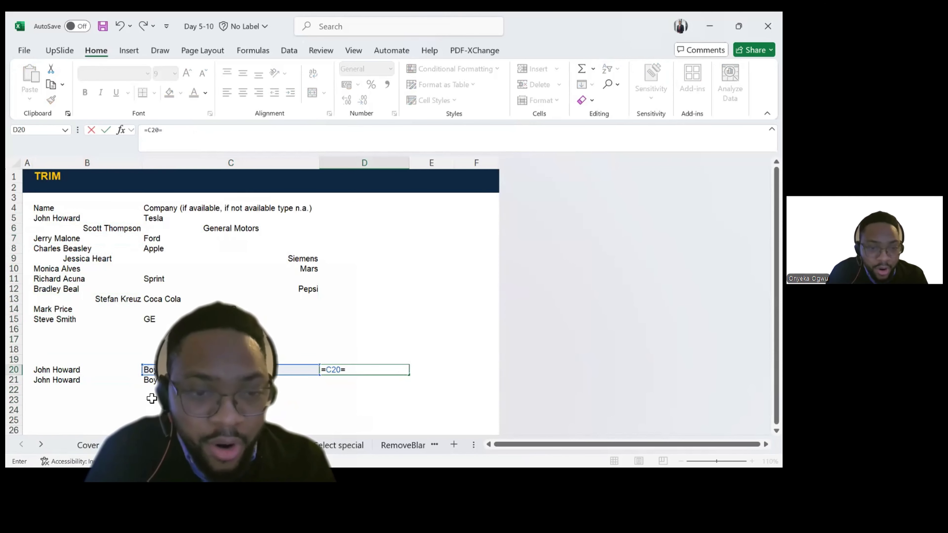
{"action": "left_click", "coordinate": [161, 382]}
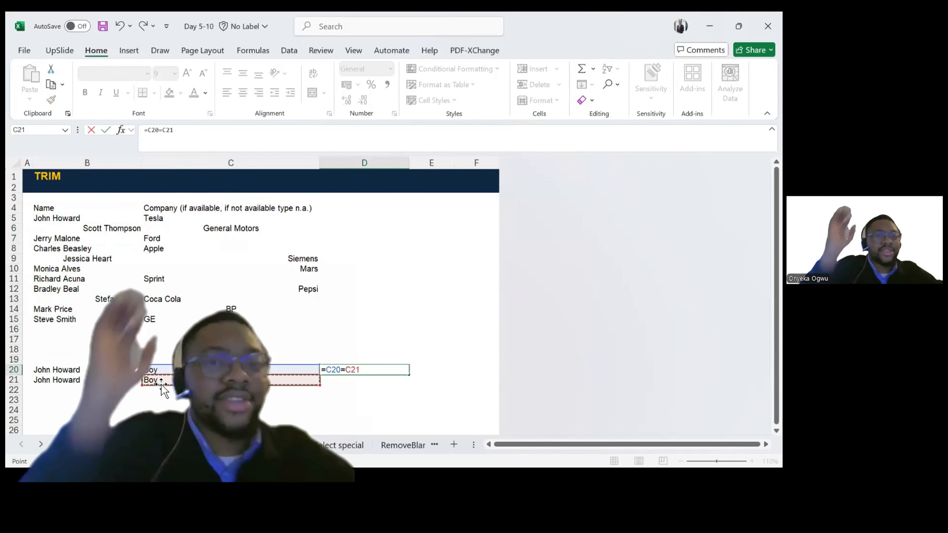
{"action": "key", "text": "Return"}
{"action": "key", "text": "Up"}
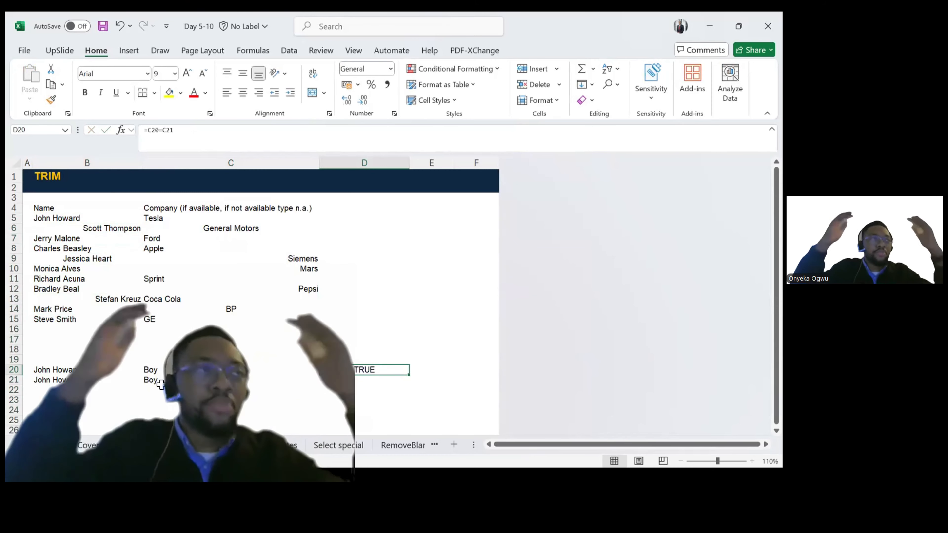
Step: Clear the comparison formula in D20 and the two Boy entries in C20:C21
{"action": "key", "text": "Delete"}
{"action": "key", "text": "Left"}
{"action": "key", "text": "shift+Down"}
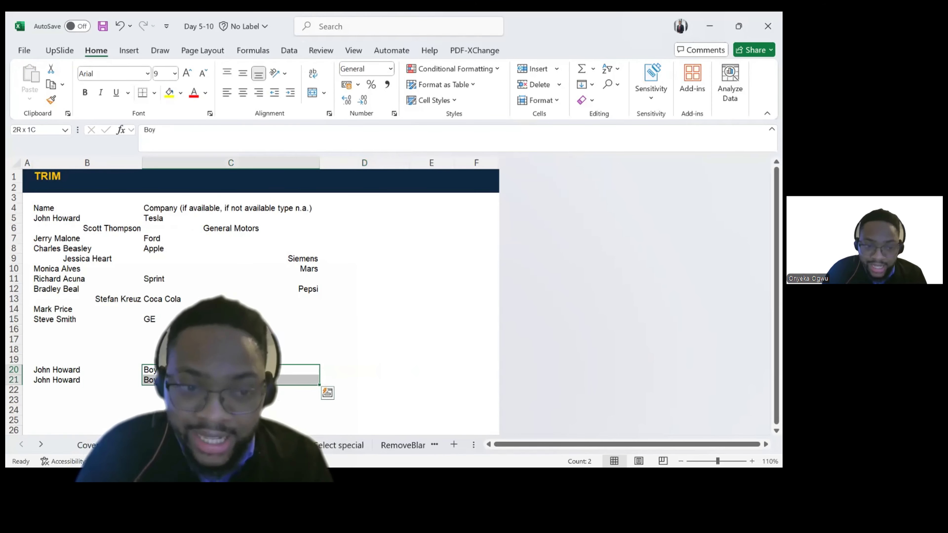
{"action": "key", "text": "Delete"}
Step: Enter the formula =B20=B21 in C20 to test whether the two copied names match
{"action": "key", "text": "Down"}
{"action": "key", "text": "Up"}
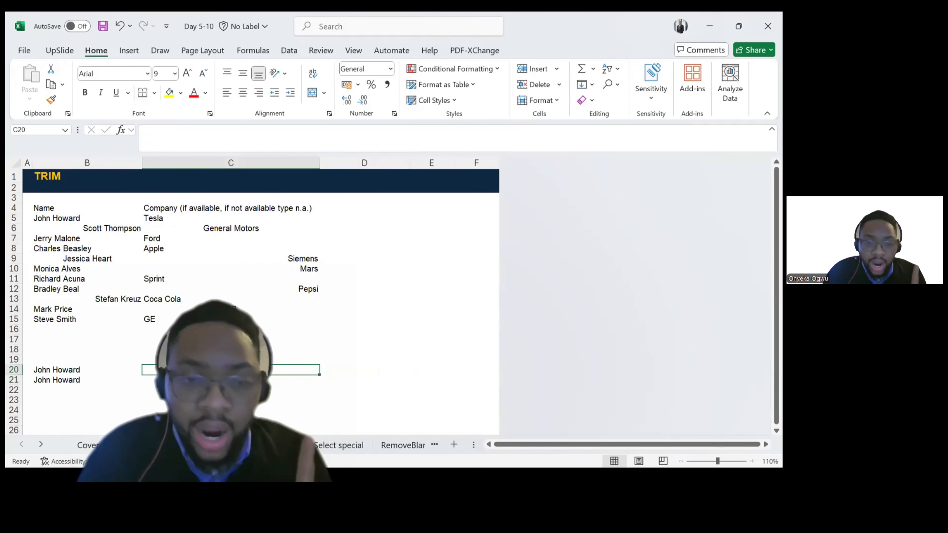
{"action": "type", "text": "="}
{"action": "key", "text": "Left"}
{"action": "type", "text": "="}
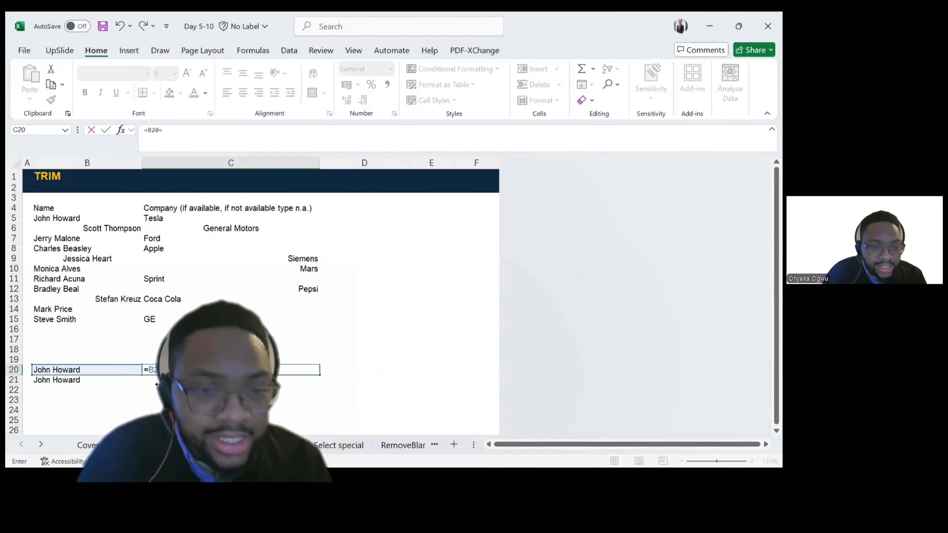
{"action": "key", "text": "Left"}
{"action": "key", "text": "Down"}
{"action": "key", "text": "ctrl+Return"}
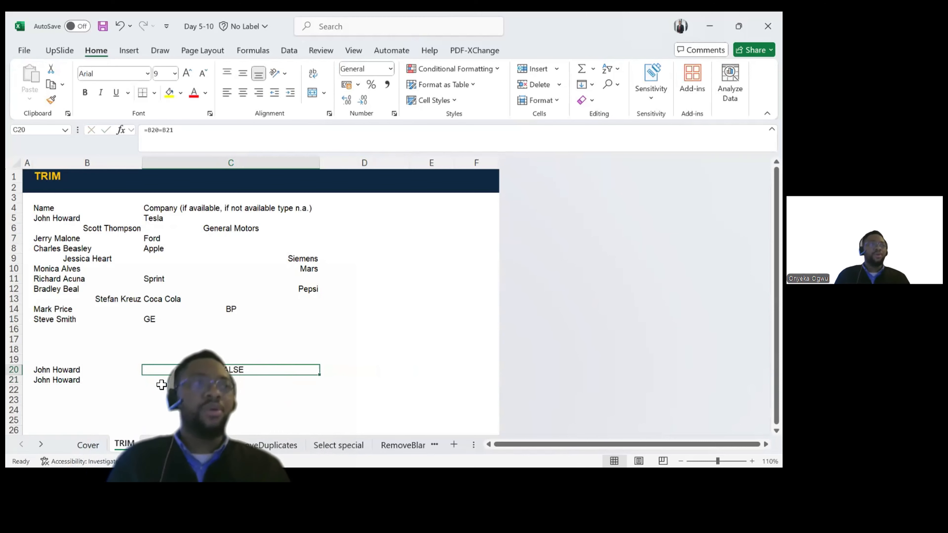
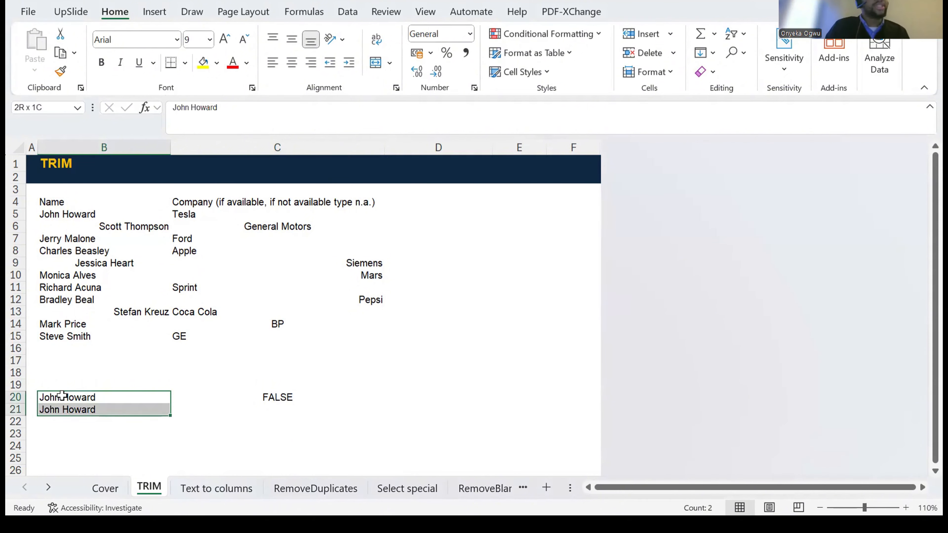
Step: Examine the comparison formula in C20 and the contents of the two copied names in B20 and B21
{"action": "key", "text": "Right"}
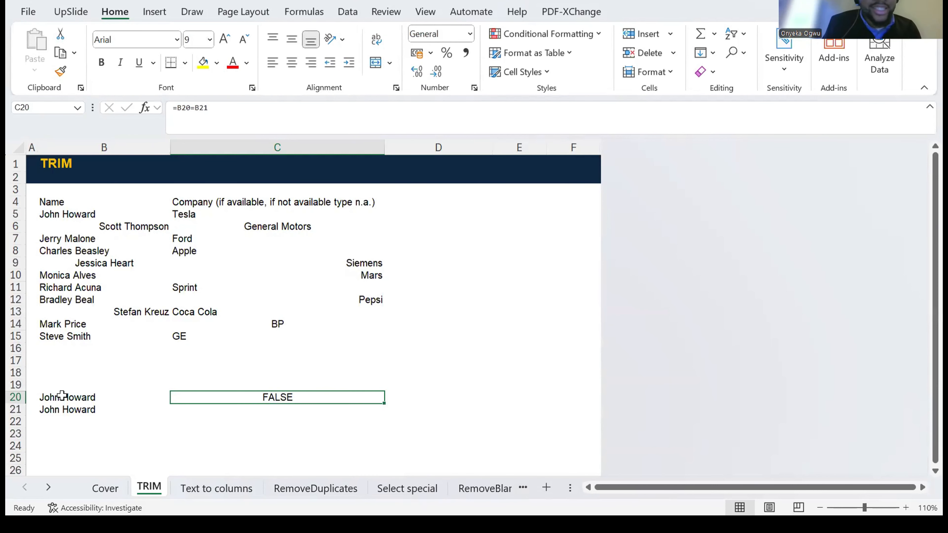
{"action": "left_click", "coordinate": [62, 395]}
{"action": "key", "text": "shift+Down"}
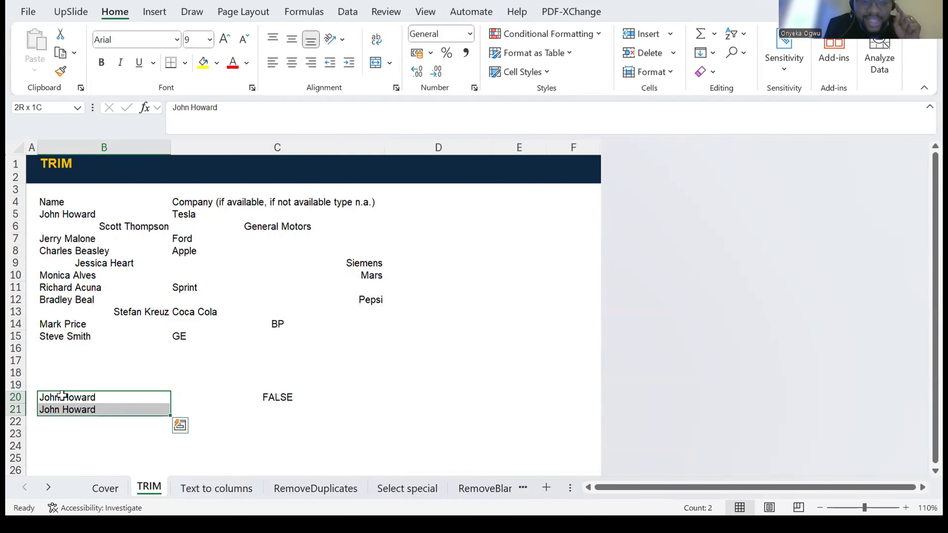
{"action": "key", "text": "shift+Up"}
{"action": "key", "text": "Down"}
{"action": "key", "text": "Up"}
{"action": "key", "text": "Down"}
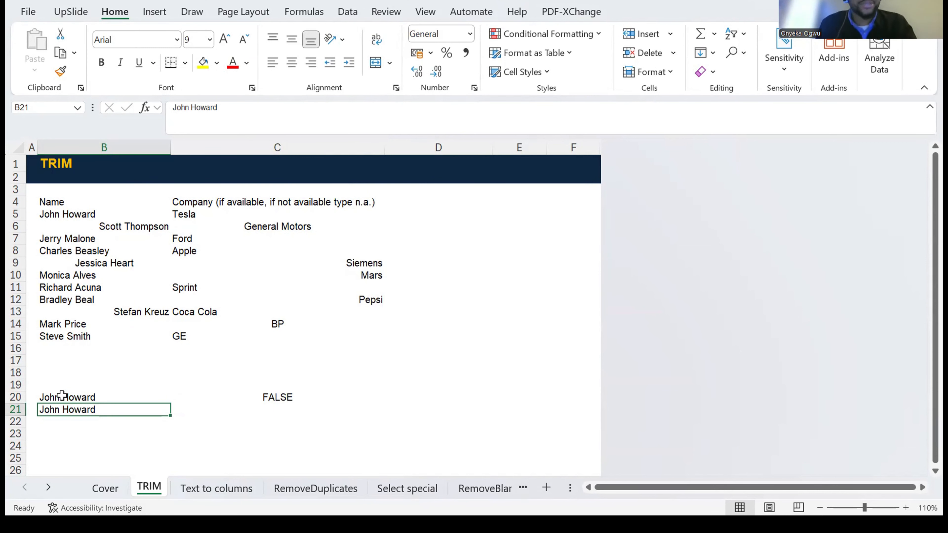
{"action": "key", "text": "Up"}
{"action": "key", "text": "Down"}
{"action": "key", "text": "Up"}
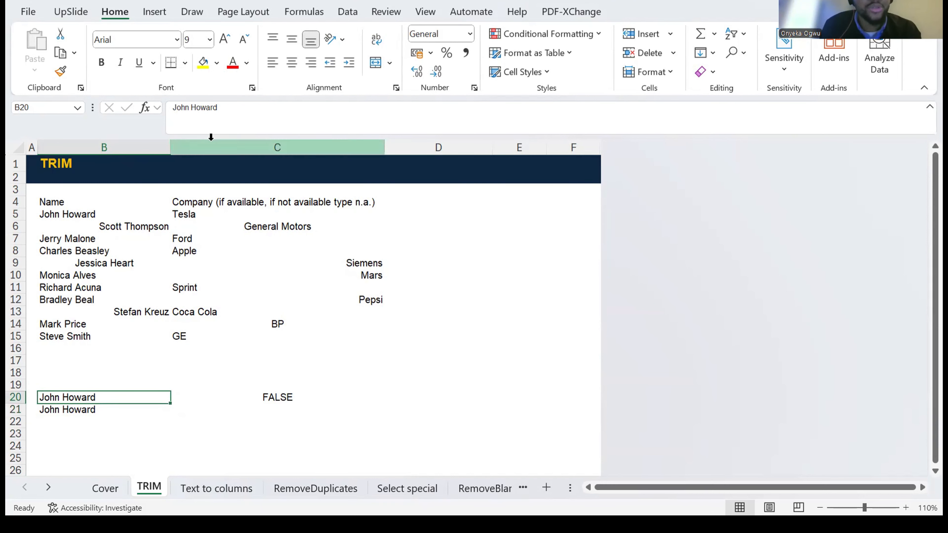
Step: Inspect the ends of the names in B20 and B21 at cell-editing level for trailing spaces
{"action": "double_click", "coordinate": [98, 397]}
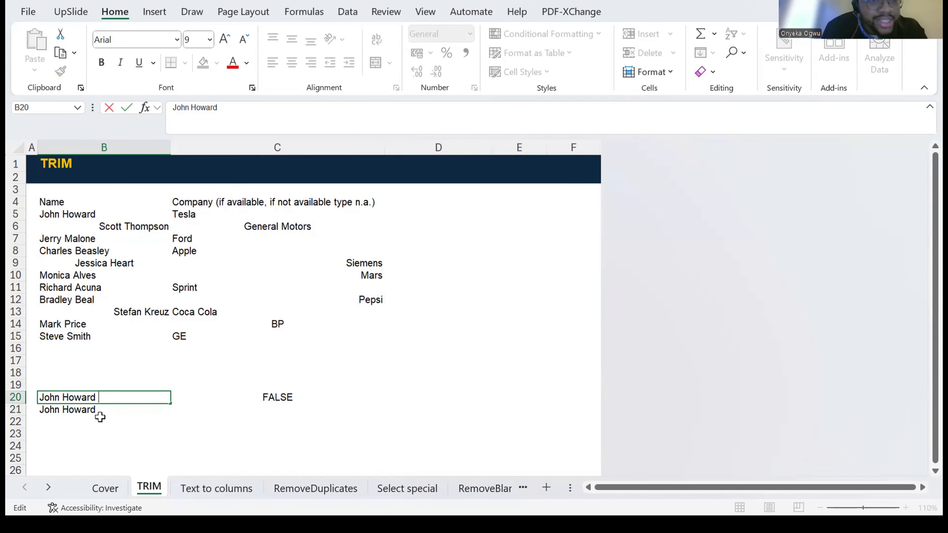
{"action": "scroll", "coordinate": [99, 416], "scroll_direction": "up", "scroll_amount": 3, "text": "ctrl"}
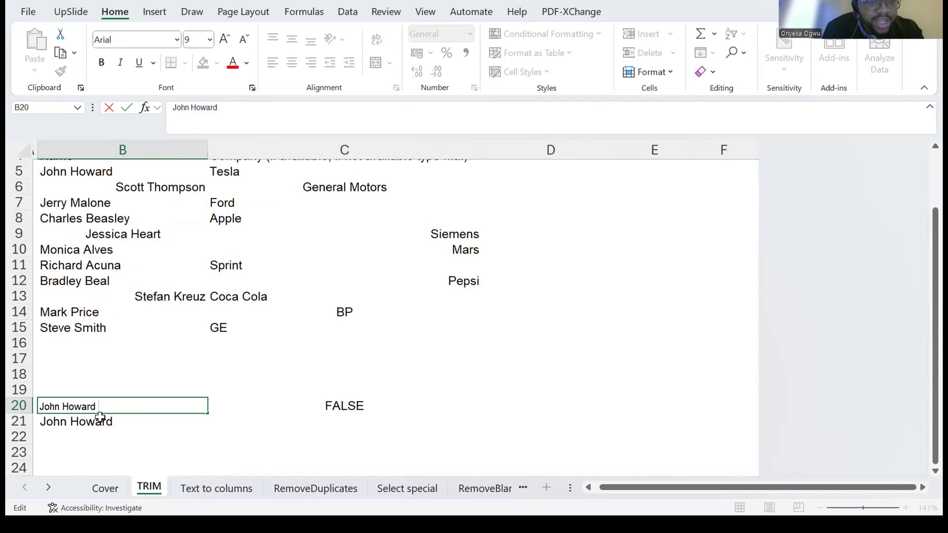
{"action": "key", "text": "Escape"}
{"action": "scroll", "coordinate": [100, 416], "scroll_direction": "up", "scroll_amount": 5, "text": "ctrl"}
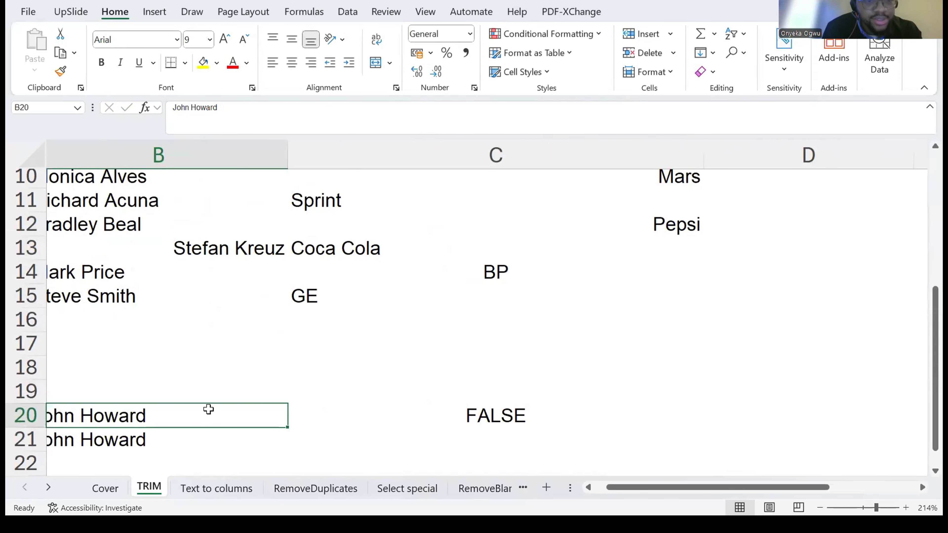
{"action": "scroll", "coordinate": [307, 398], "scroll_direction": "left", "scroll_amount": 3}
{"action": "double_click", "coordinate": [253, 415]}
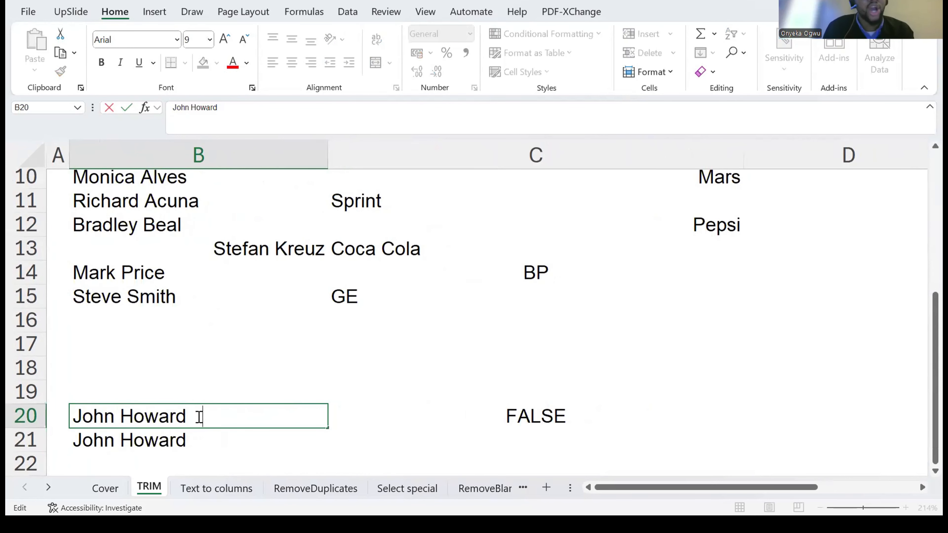
{"action": "double_click", "coordinate": [210, 441]}
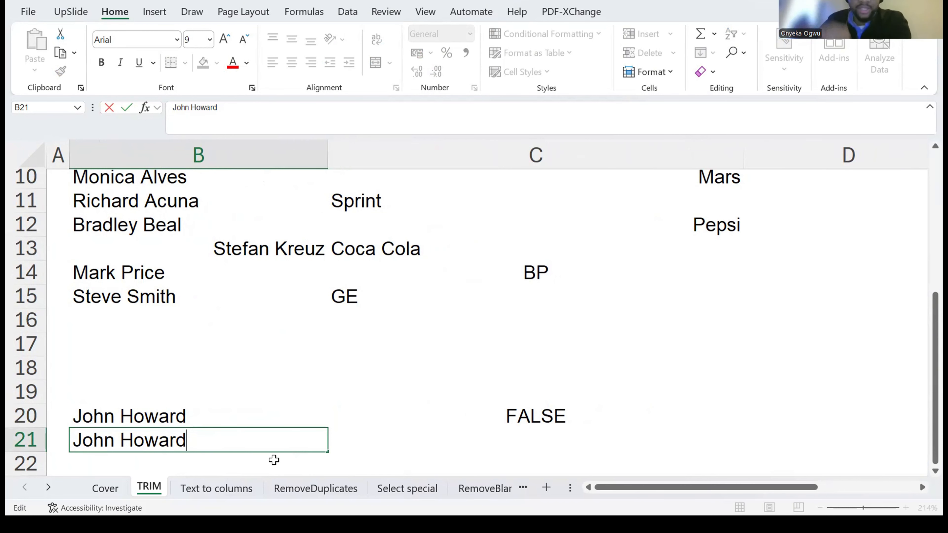
{"action": "key", "text": "Escape"}
{"action": "left_click", "coordinate": [229, 421]}
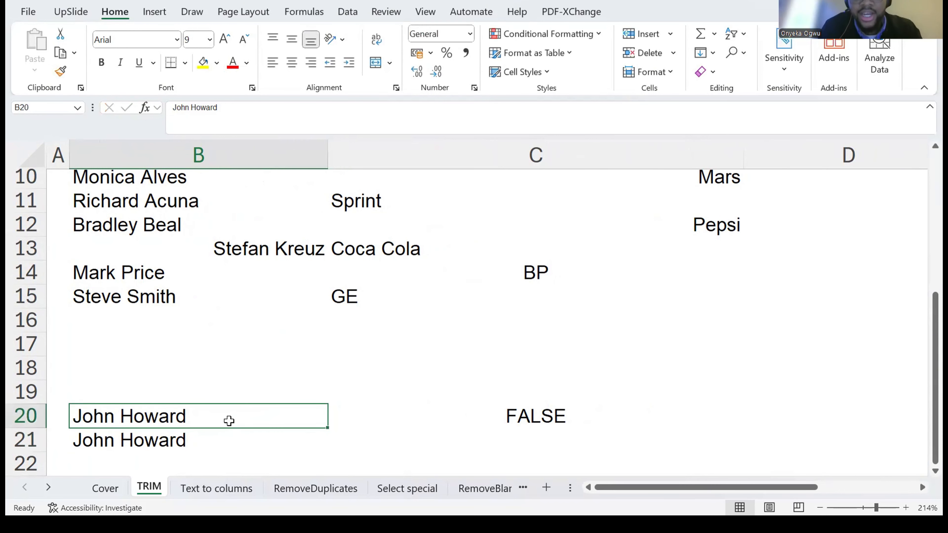
{"action": "double_click", "coordinate": [222, 422]}
{"action": "left_click", "coordinate": [210, 449]}
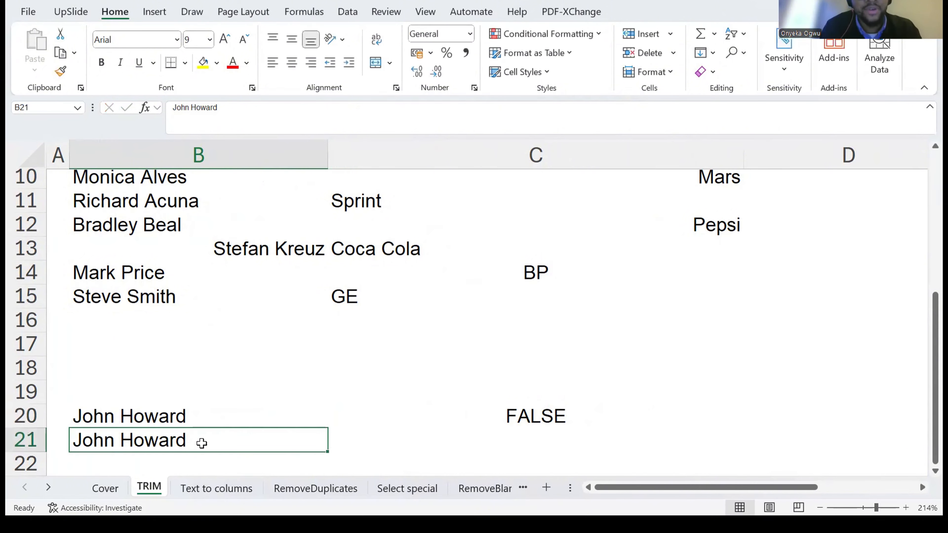
{"action": "double_click", "coordinate": [201, 442]}
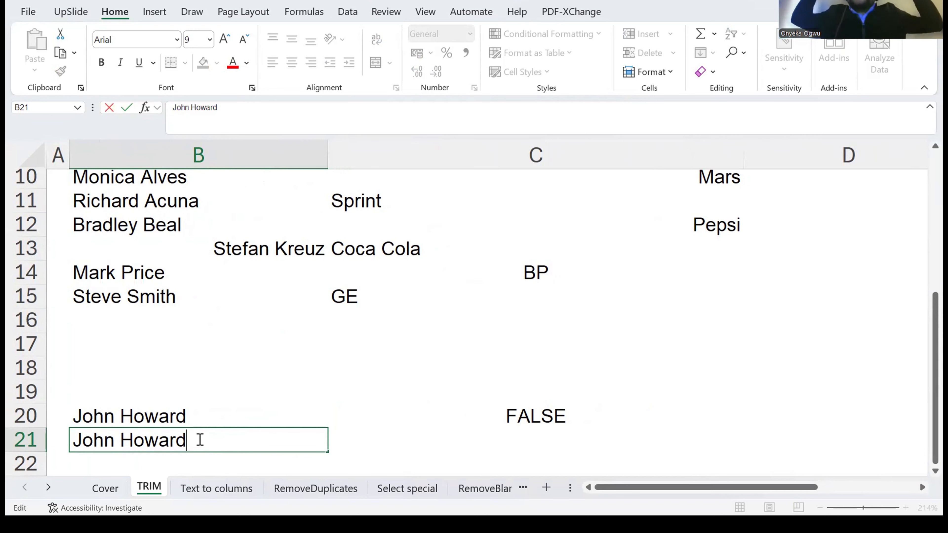
{"action": "key", "text": "Escape"}
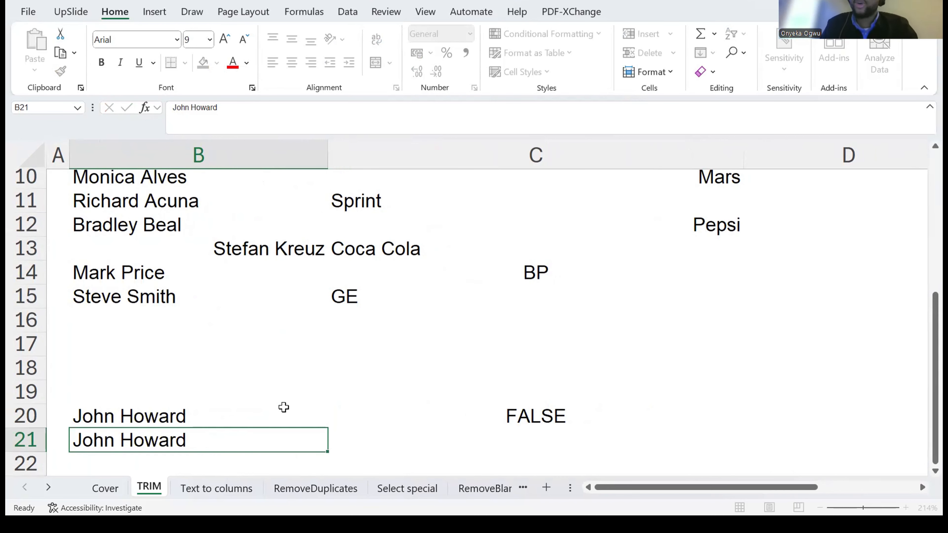
{"action": "scroll", "coordinate": [286, 398], "scroll_direction": "down", "scroll_amount": 7}
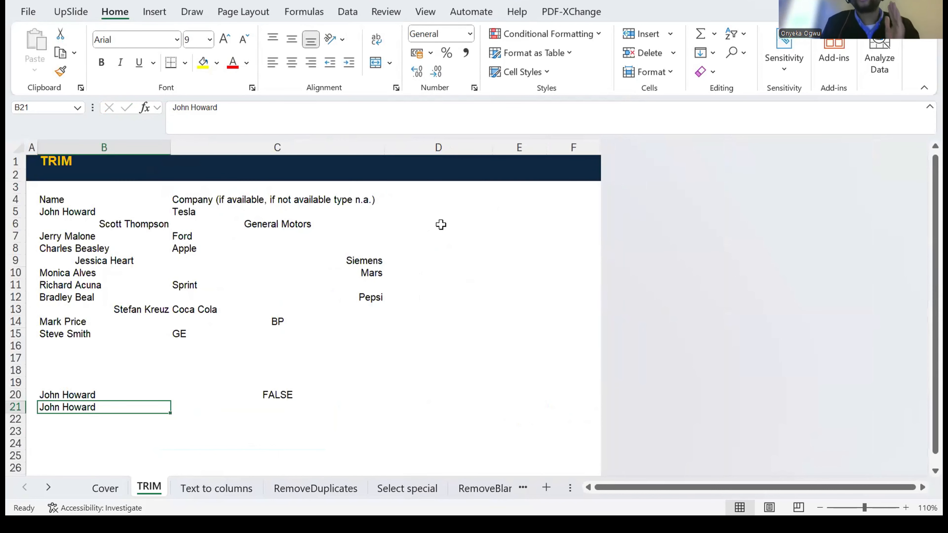
Step: Inspect the company in C6 at cell-editing level and look through the misaligned entries in B13, B15 and C9 for extra spaces
{"action": "left_click", "coordinate": [441, 224]}
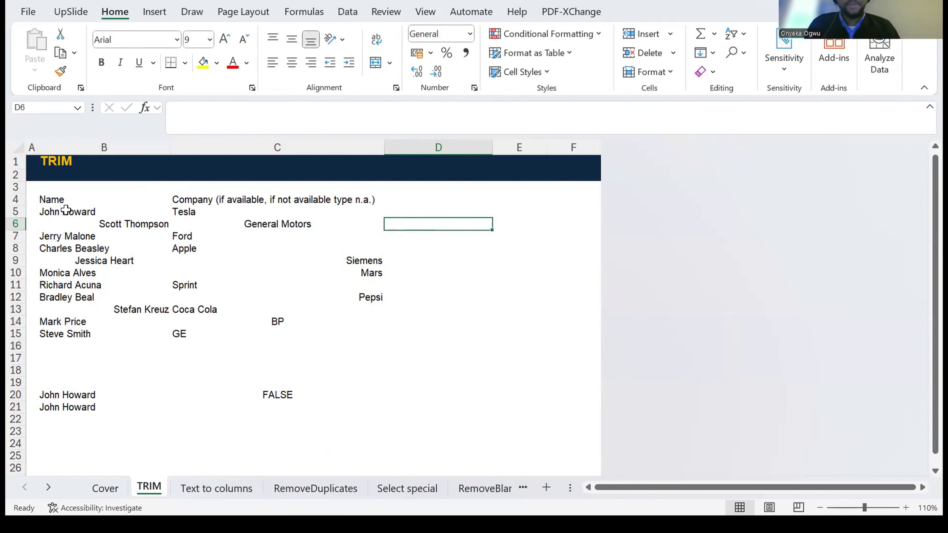
{"action": "left_click", "coordinate": [229, 224]}
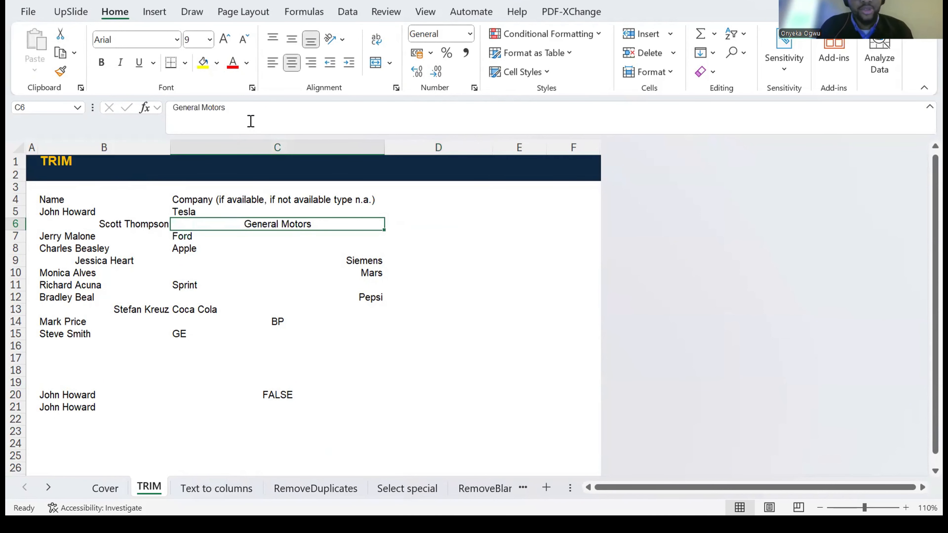
{"action": "left_click", "coordinate": [269, 121]}
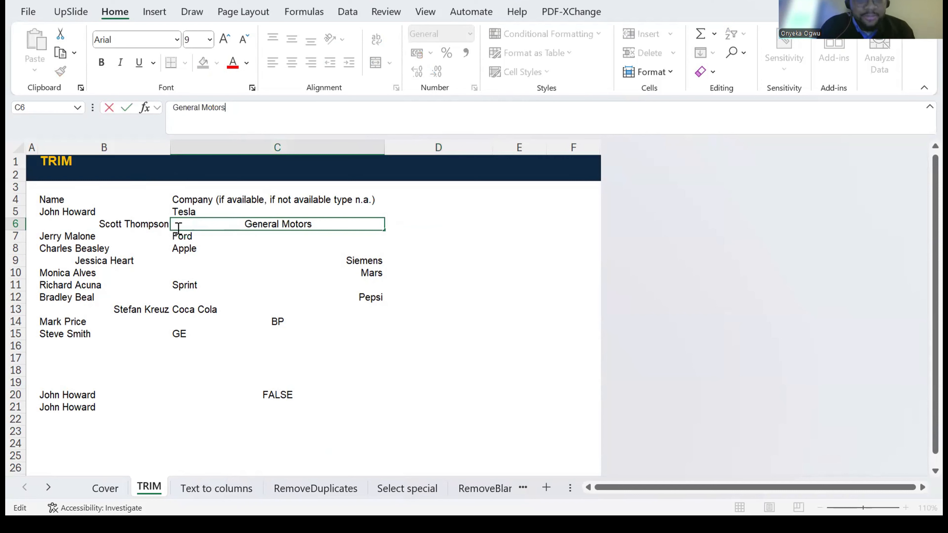
{"action": "left_click", "coordinate": [174, 108]}
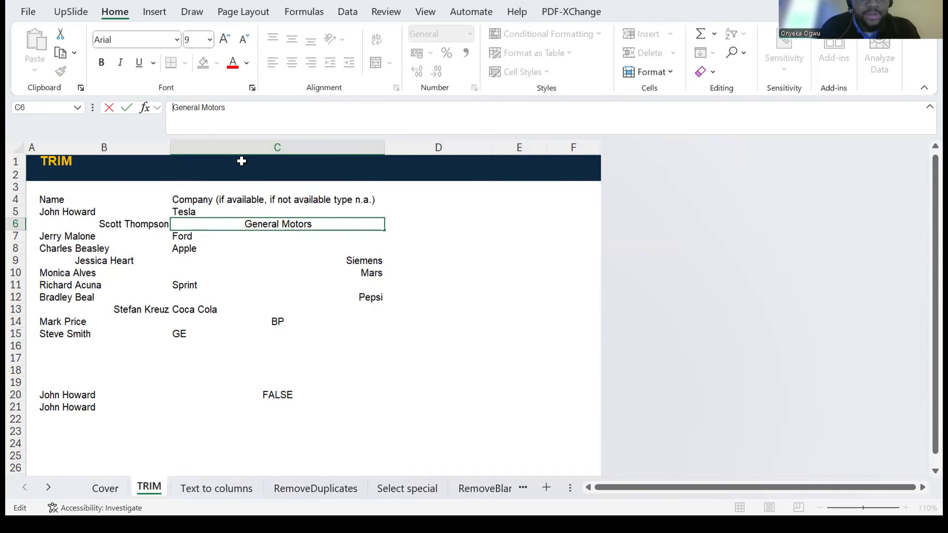
{"action": "key", "text": "Escape"}
{"action": "left_click", "coordinate": [164, 310]}
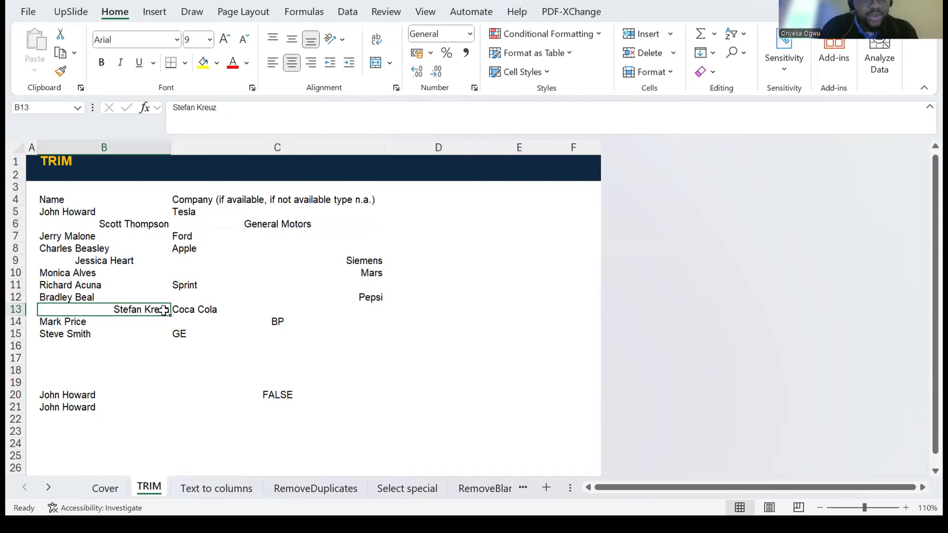
{"action": "left_click", "coordinate": [76, 334]}
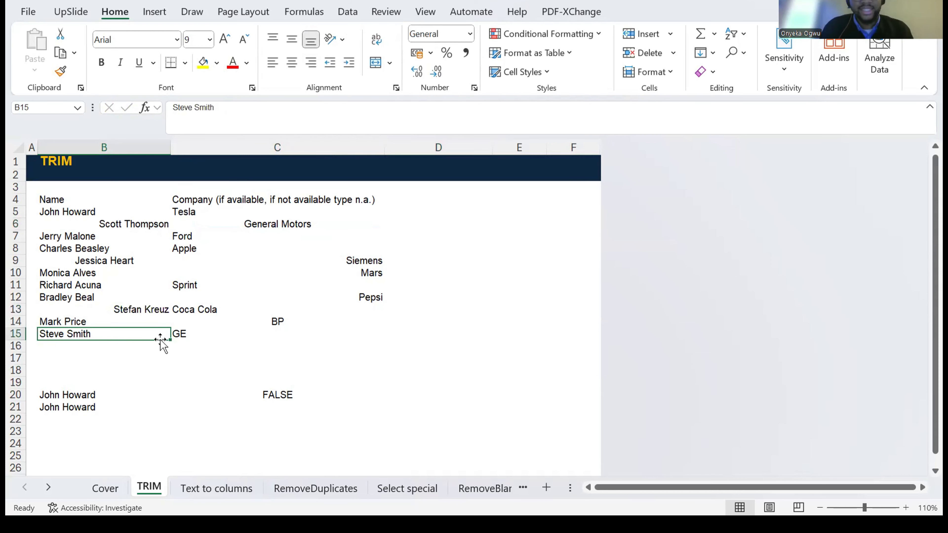
{"action": "left_click", "coordinate": [359, 259]}
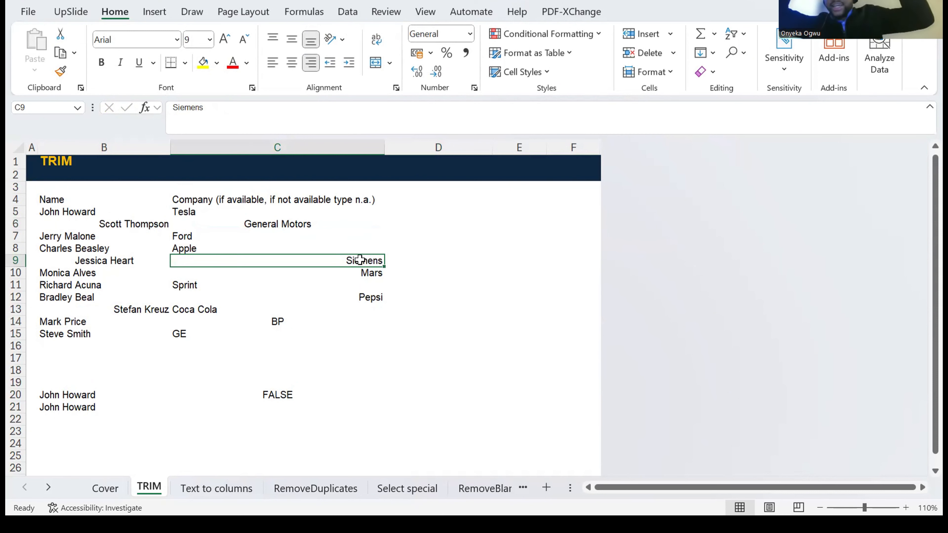
Step: Enter the formula =TRIM(B5) in D5 to strip extra spaces from the first name
{"action": "left_click", "coordinate": [420, 216]}
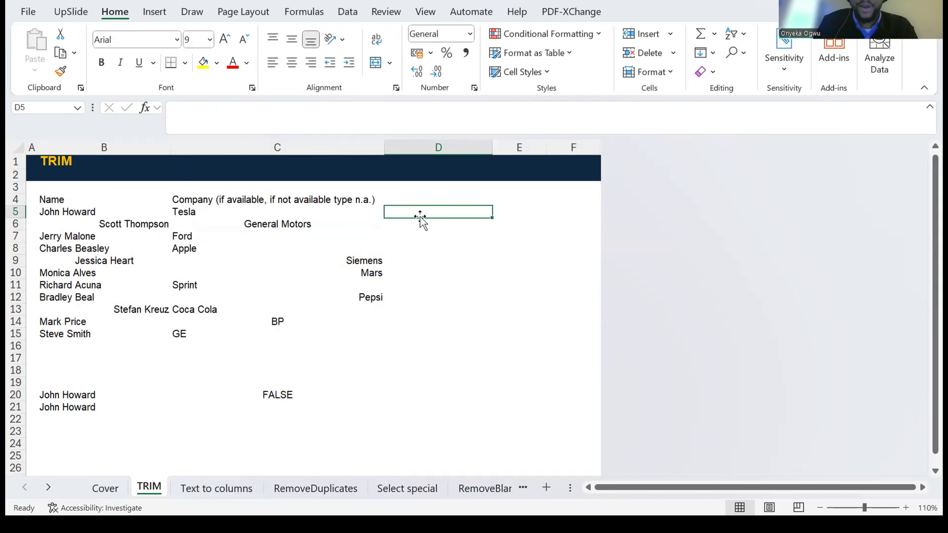
{"action": "type", "text": "="}
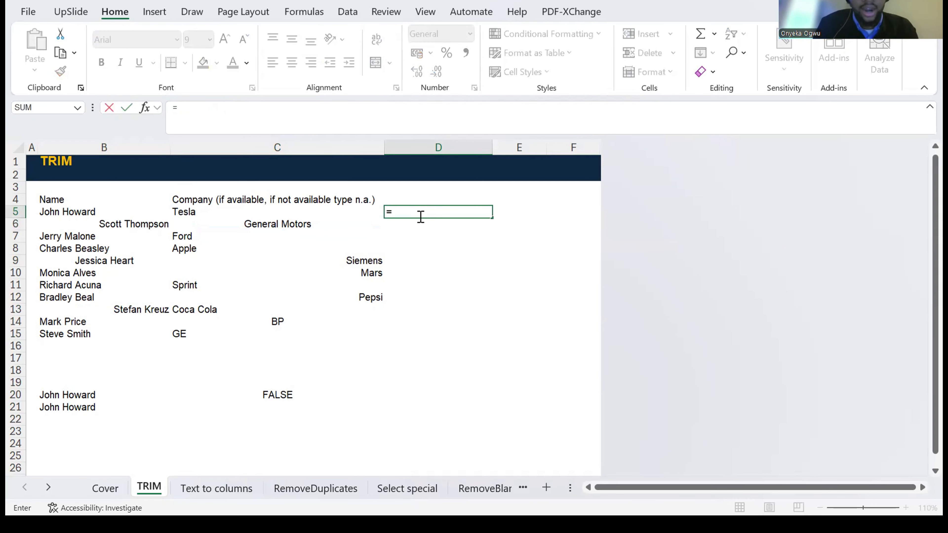
{"action": "type", "text": "t"}
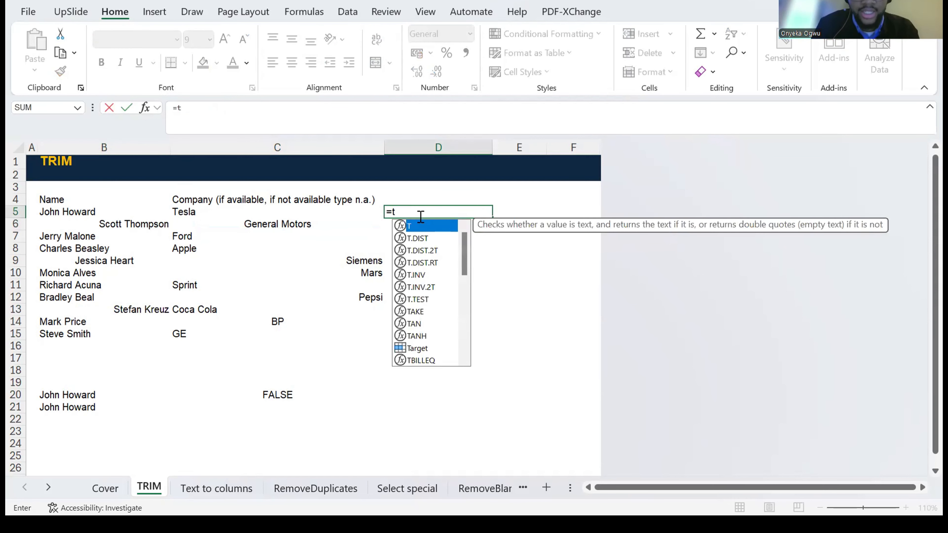
{"action": "type", "text": "ri"}
{"action": "double_click", "coordinate": [416, 226]}
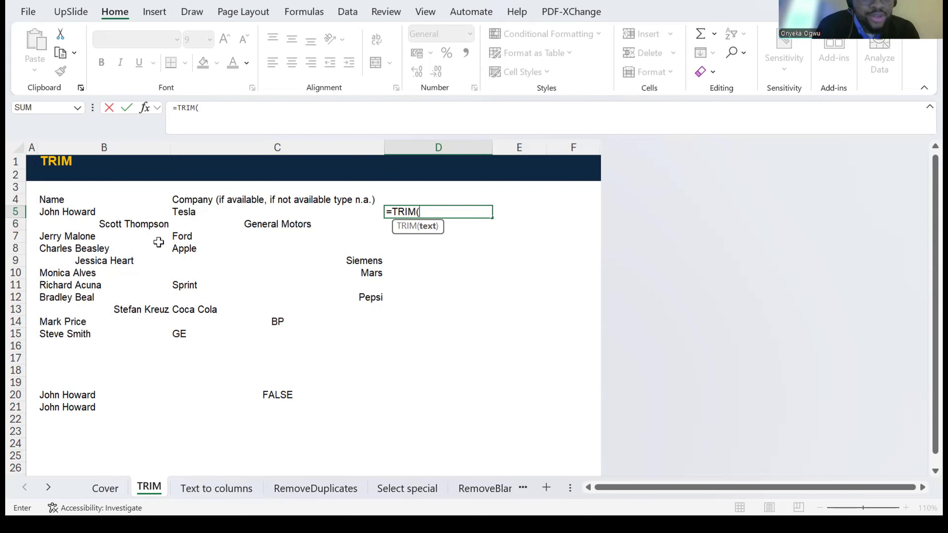
{"action": "left_click", "coordinate": [84, 210]}
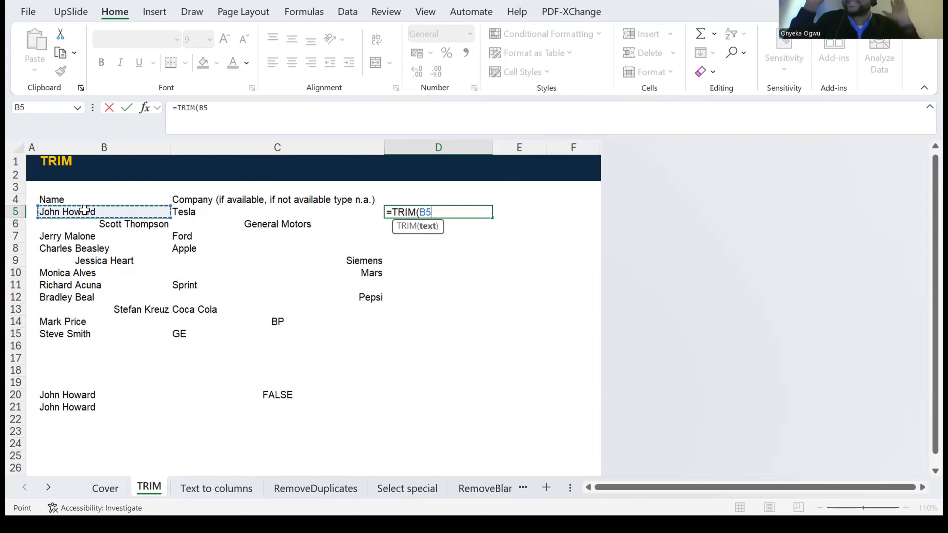
{"action": "key", "text": "Return"}
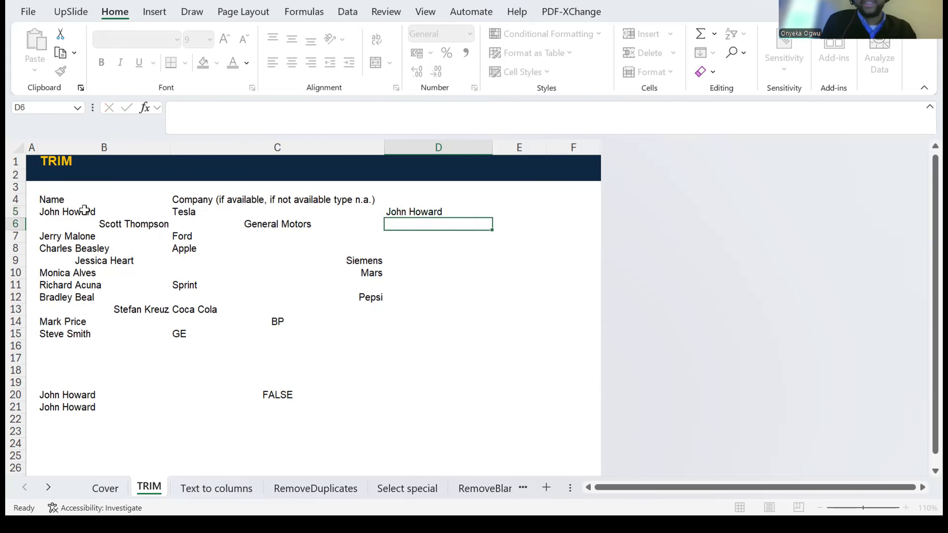
Step: Fill the TRIM formula from D5 down to D15 for all the names
{"action": "key", "text": "Up"}
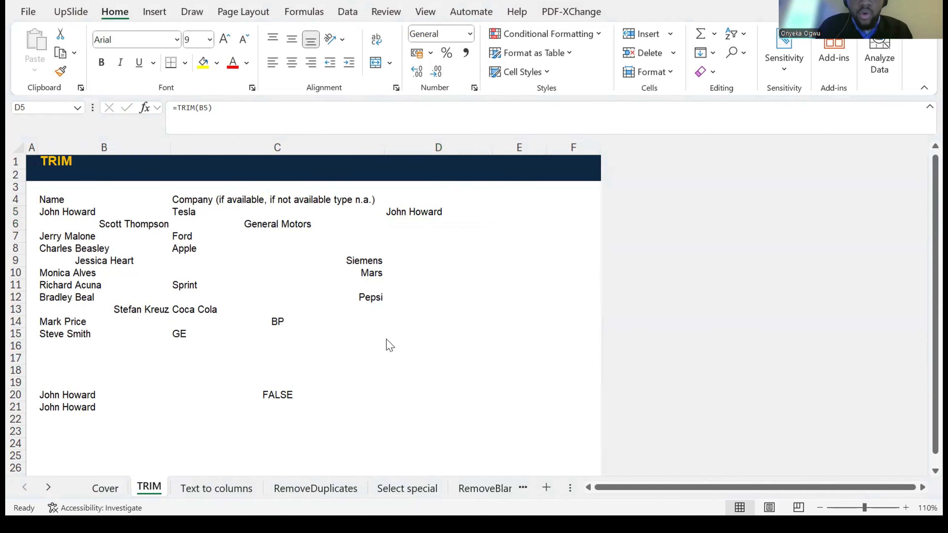
{"action": "left_click", "coordinate": [411, 213]}
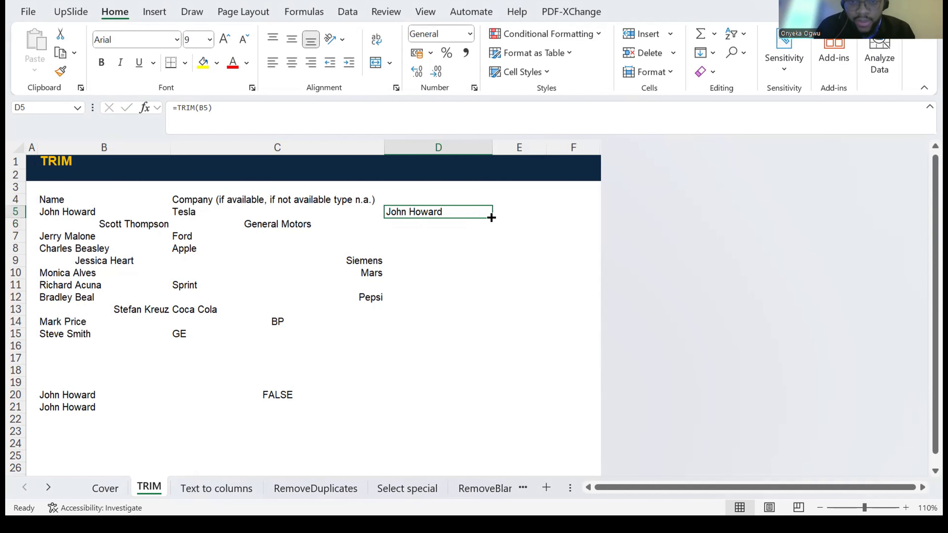
{"action": "left_click", "coordinate": [453, 261]}
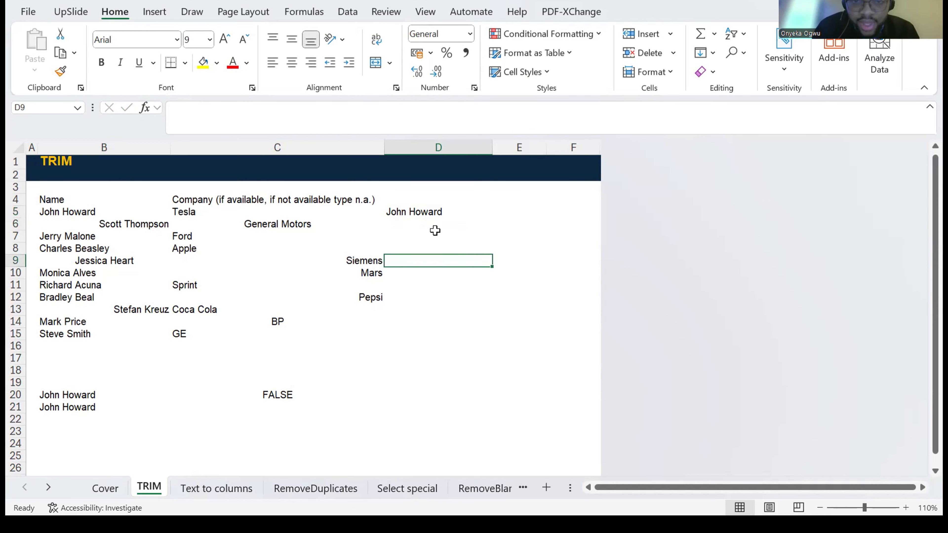
{"action": "left_click", "coordinate": [421, 214]}
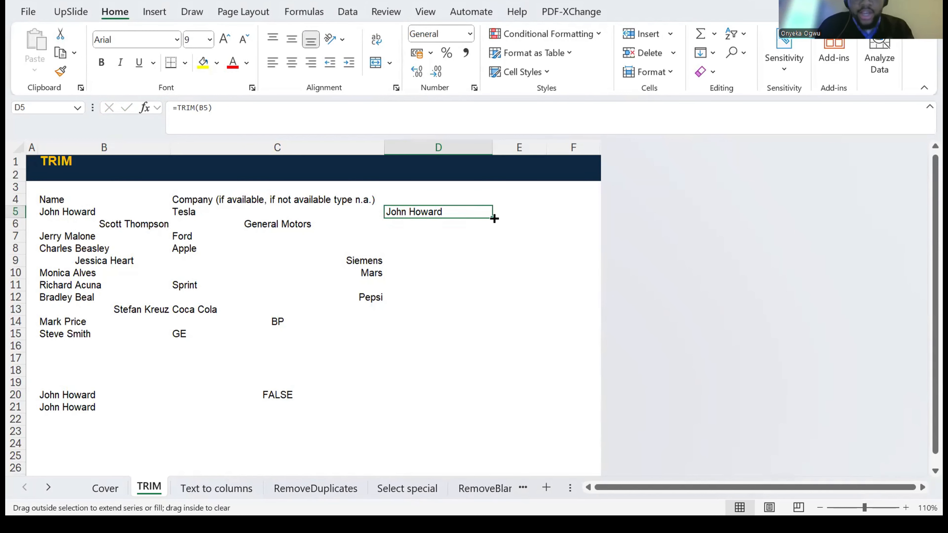
{"action": "double_click", "coordinate": [493, 218]}
Step: Review the trimmed names and their formulas in D5:D15
{"action": "key", "text": "Up"}
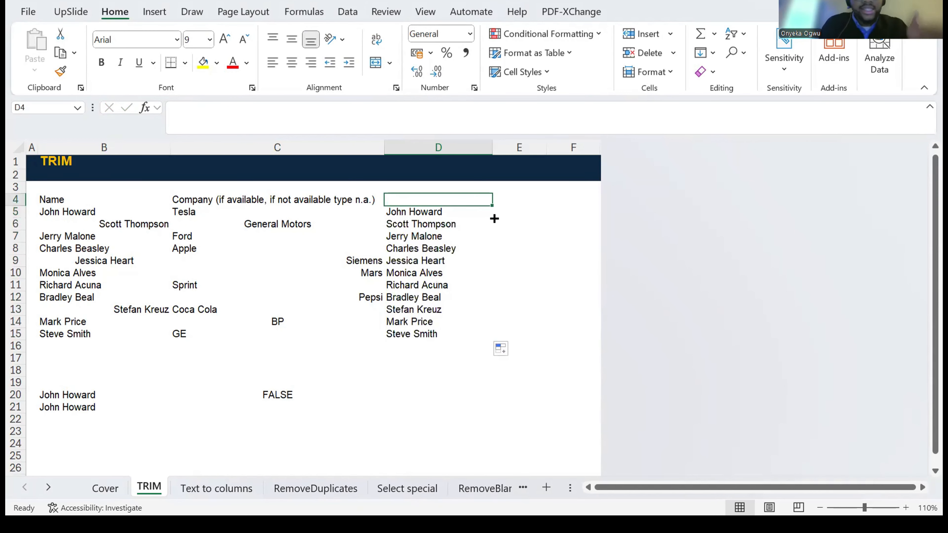
{"action": "key", "text": "Down"}
{"action": "key", "text": "shift+Down"}
{"action": "key", "text": "shift+Down"}
{"action": "key", "text": "shift+Down"}
{"action": "key", "text": "shift+Down"}
{"action": "key", "text": "shift+Down"}
{"action": "key", "text": "shift+Down"}
{"action": "key", "text": "shift+Down"}
{"action": "key", "text": "shift+Down"}
{"action": "key", "text": "shift+Down"}
{"action": "key", "text": "shift+Down"}
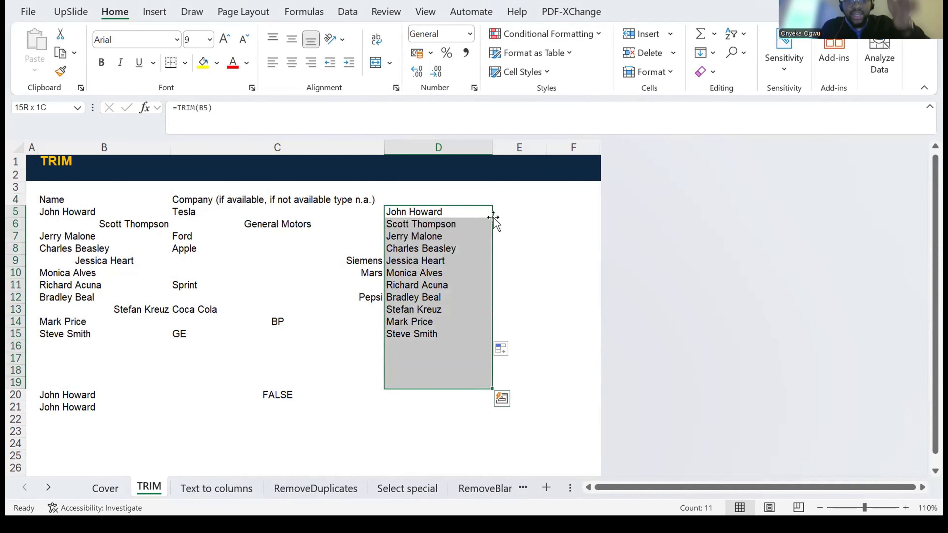
{"action": "key", "text": "Up"}
{"action": "key", "text": "Down"}
{"action": "key", "text": "Down"}
{"action": "key", "text": "Down"}
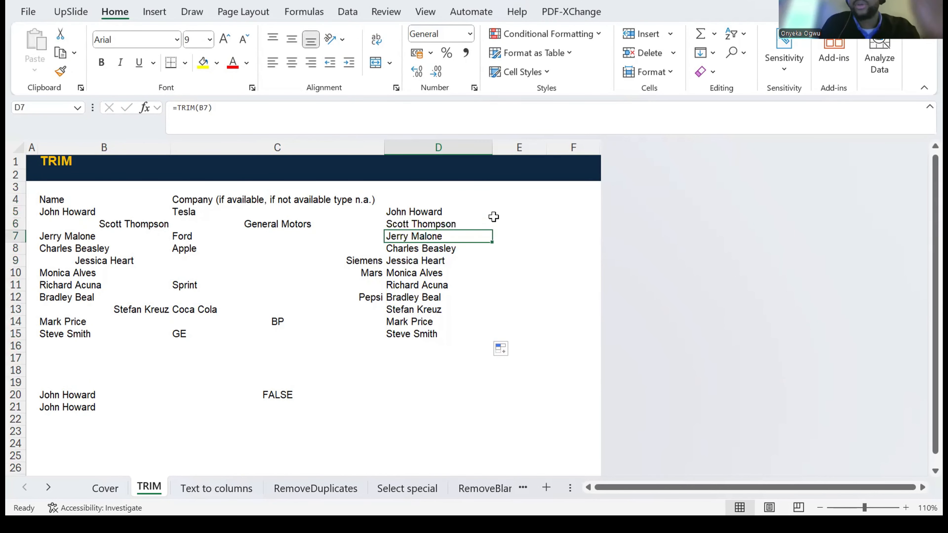
{"action": "key", "text": "Down"}
{"action": "key", "text": "Up"}
{"action": "key", "text": "Up"}
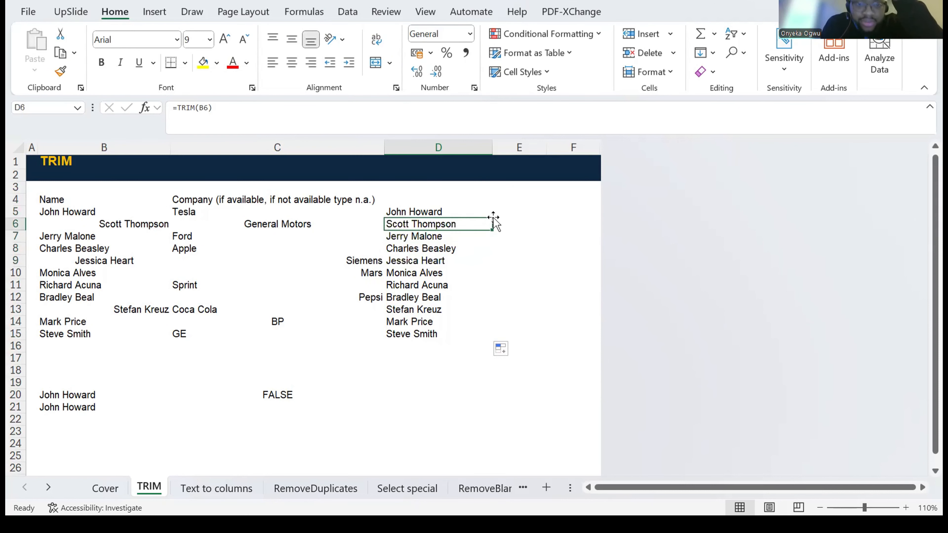
{"action": "key", "text": "Up"}
{"action": "key", "text": "ctrl+shift+Down"}
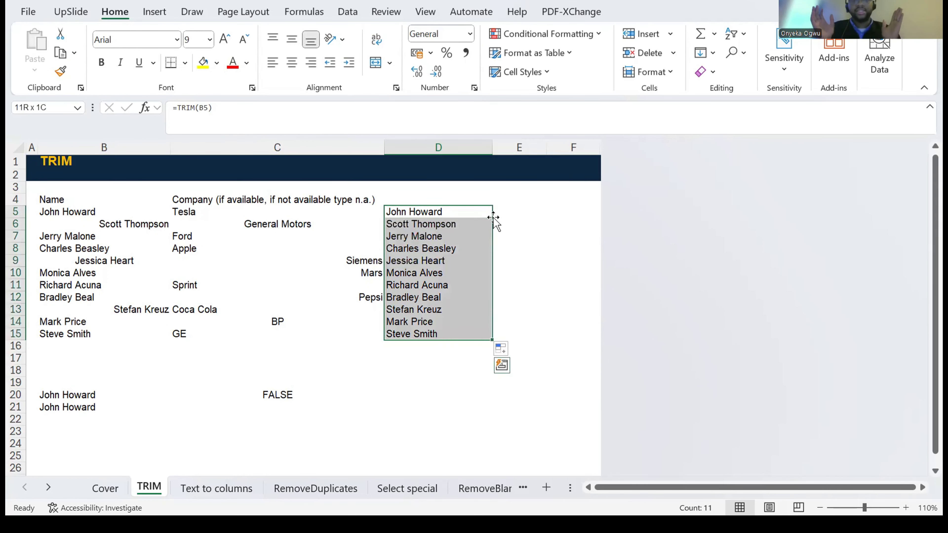
Step: Enter the formula =TRIM(C5) in E5 and fill it down to E15 for all the companies
{"action": "key", "text": "Right"}
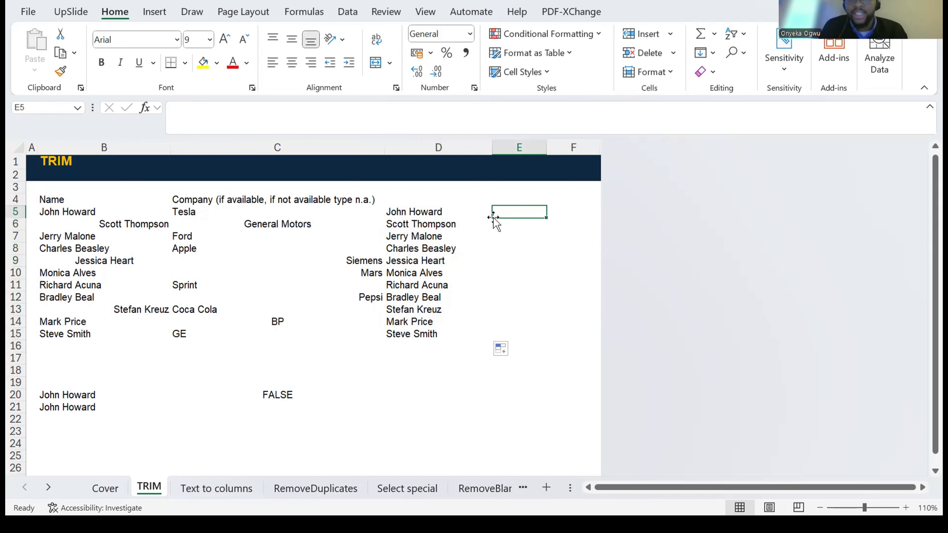
{"action": "type", "text": "=t"}
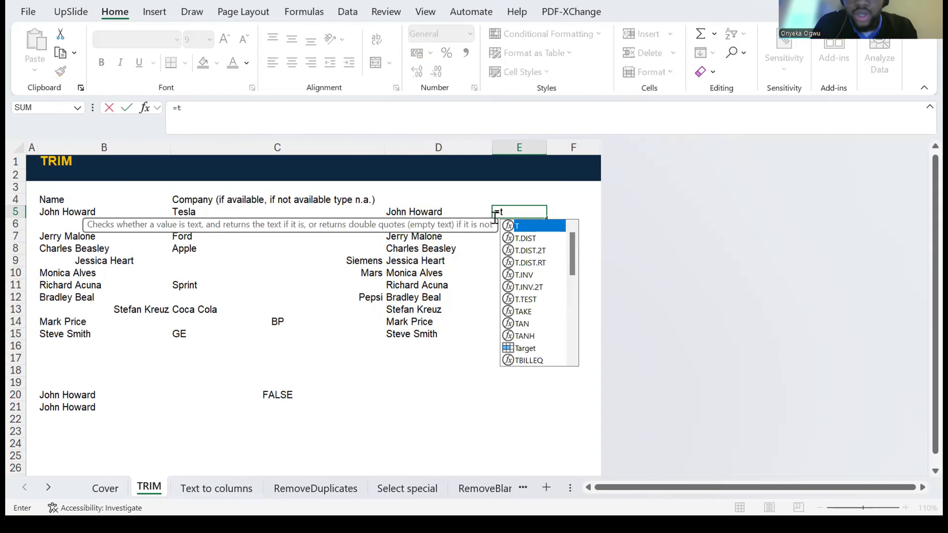
{"action": "type", "text": "rim("}
{"action": "key", "text": "Left"}
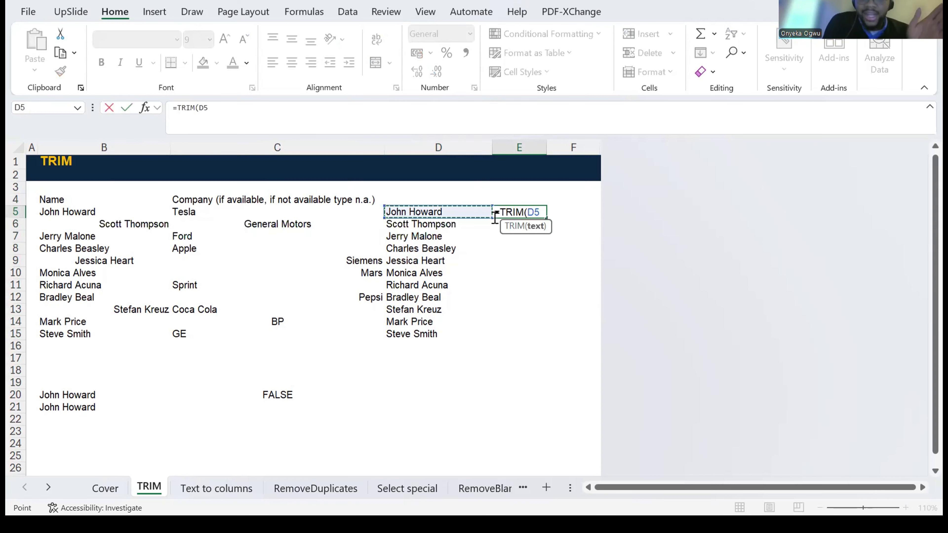
{"action": "key", "text": "Left"}
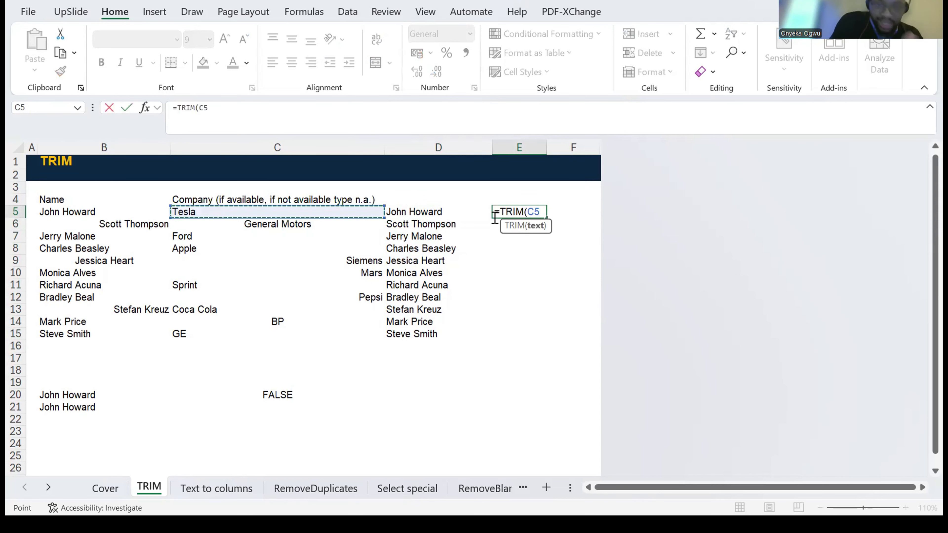
{"action": "key", "text": "ctrl+Return"}
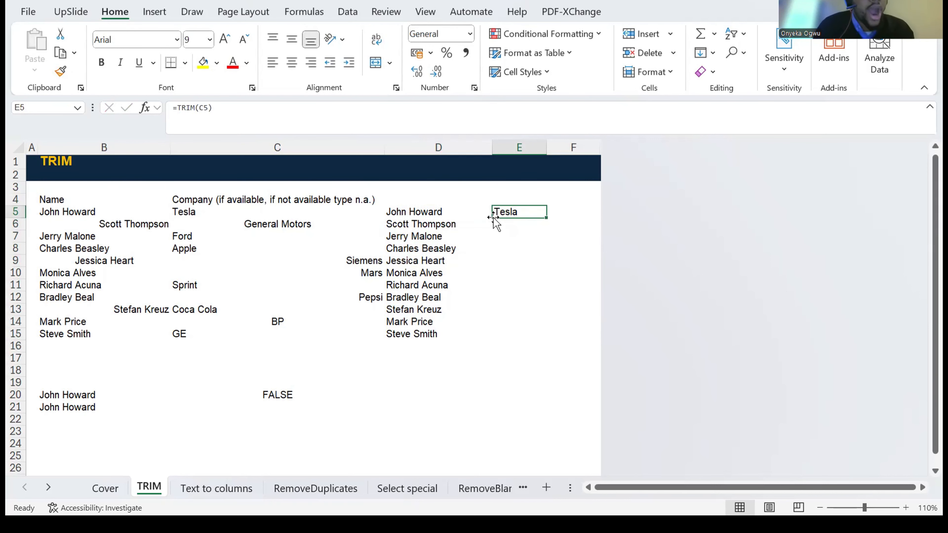
{"action": "double_click", "coordinate": [546, 219]}
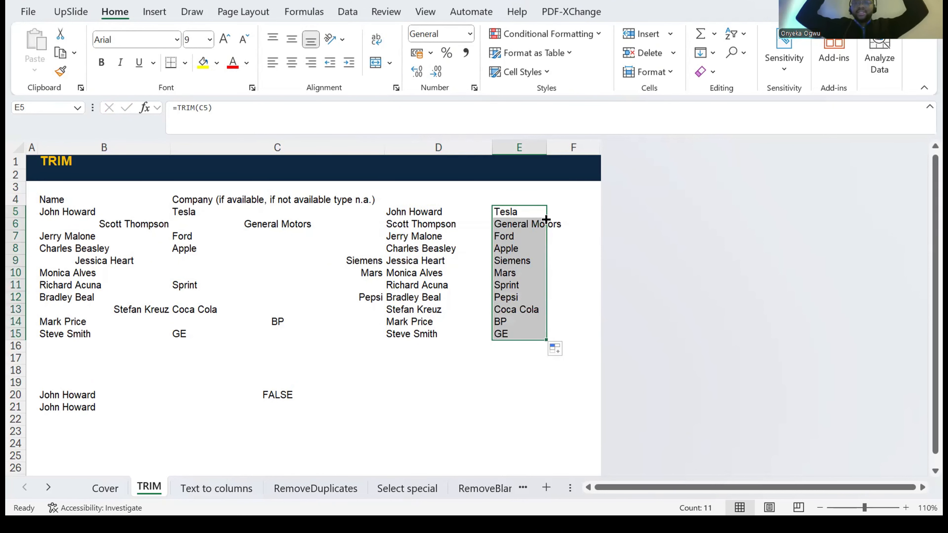
Step: Review the trimmed companies in E5:E15 and compare them with the original entries in column C
{"action": "key", "text": "Up"}
{"action": "key", "text": "Down"}
{"action": "key", "text": "Down"}
{"action": "key", "text": "Down"}
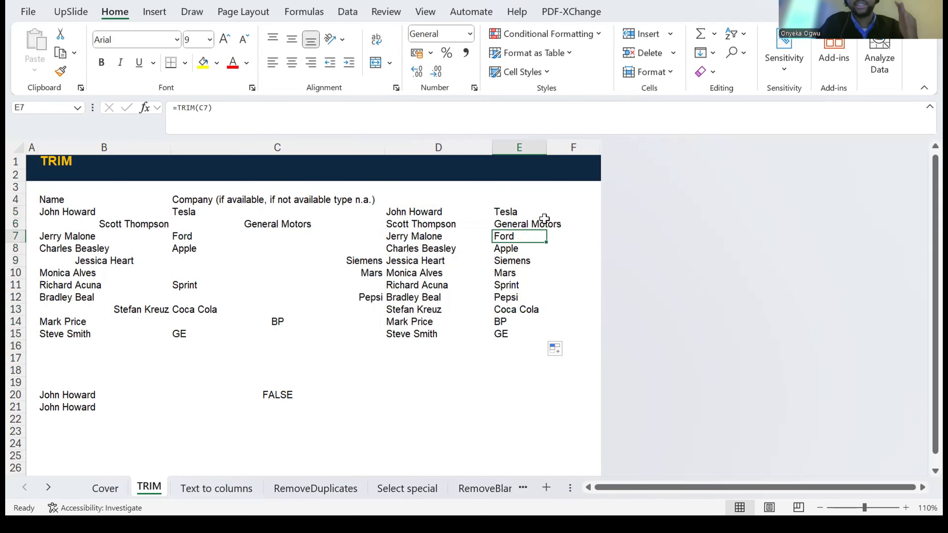
{"action": "key", "text": "Down"}
{"action": "key", "text": "Down"}
{"action": "key", "text": "Down"}
{"action": "key", "text": "Down"}
{"action": "key", "text": "Down"}
{"action": "key", "text": "Down"}
{"action": "key", "text": "Down"}
{"action": "key", "text": "Down"}
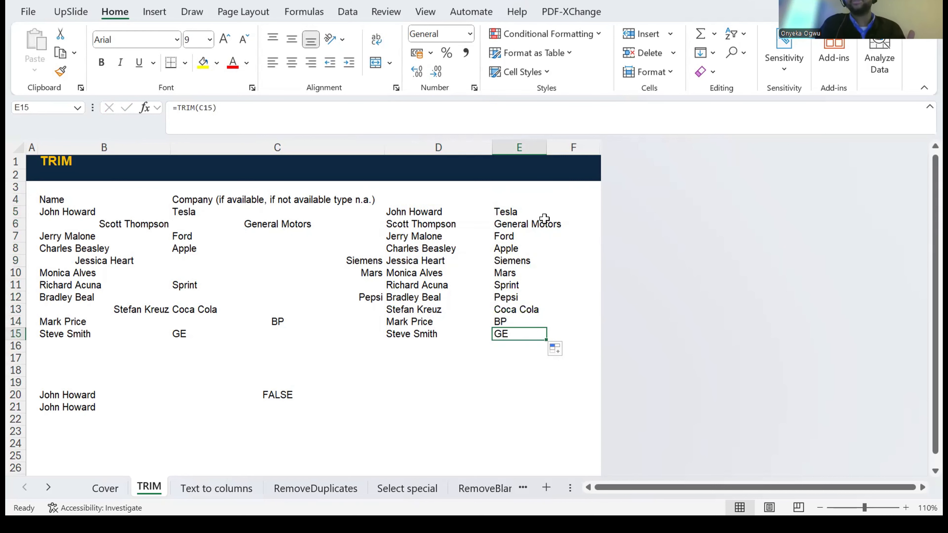
{"action": "key", "text": "Up"}
{"action": "key", "text": "Up"}
{"action": "key", "text": "Up"}
{"action": "key", "text": "Up"}
{"action": "key", "text": "Up"}
{"action": "key", "text": "Up"}
{"action": "key", "text": "Up"}
{"action": "key", "text": "Up"}
{"action": "key", "text": "Up"}
{"action": "key", "text": "Up"}
{"action": "key", "text": "Up"}
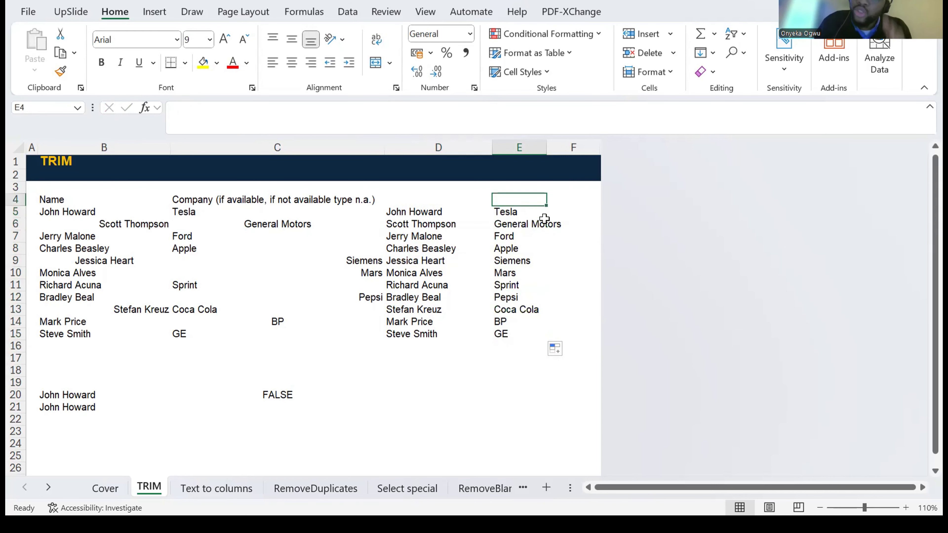
{"action": "key", "text": "Down"}
{"action": "key", "text": "Left"}
{"action": "key", "text": "Left"}
{"action": "key", "text": "Down"}
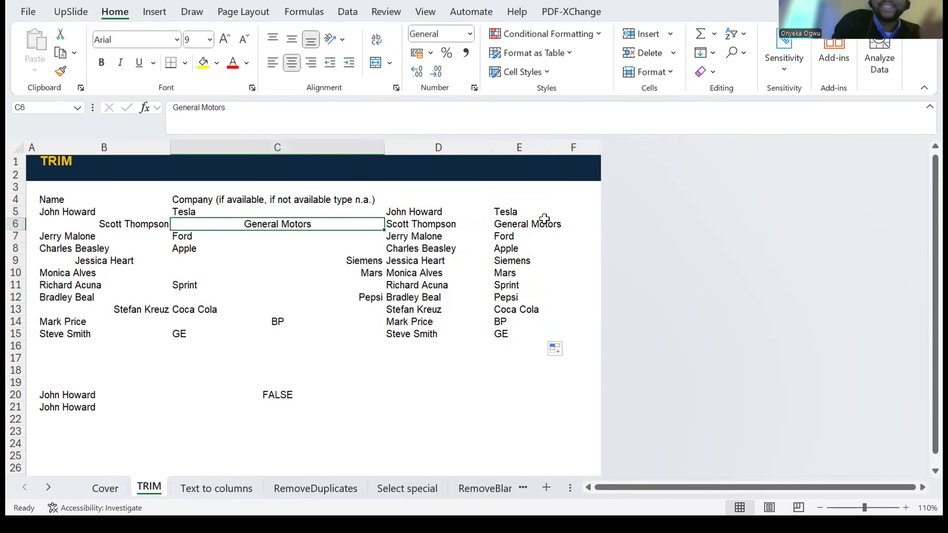
{"action": "key", "text": "Down"}
{"action": "key", "text": "Down"}
{"action": "key", "text": "Down"}
{"action": "key", "text": "Right"}
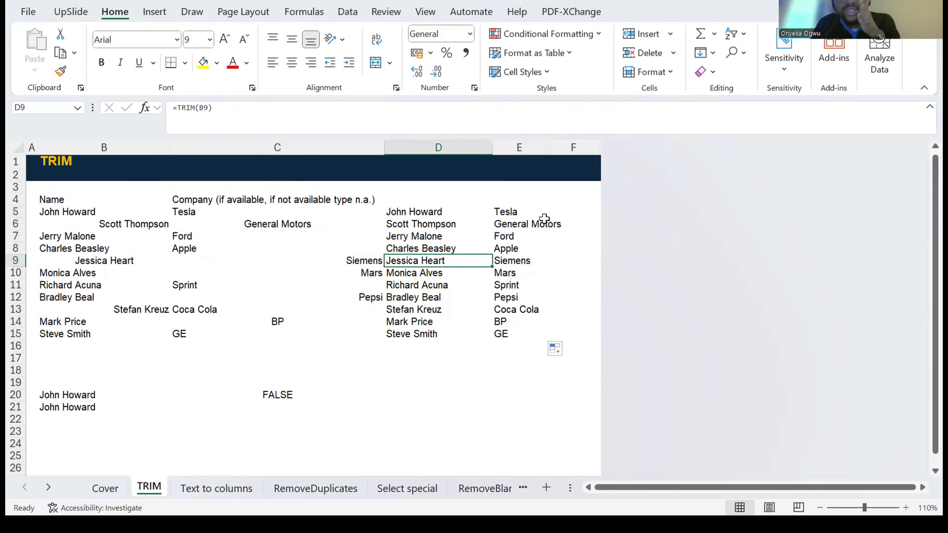
{"action": "key", "text": "Up"}
{"action": "key", "text": "Up"}
{"action": "key", "text": "Up"}
{"action": "key", "text": "Up"}
{"action": "key", "text": "ctrl+shift+Down"}
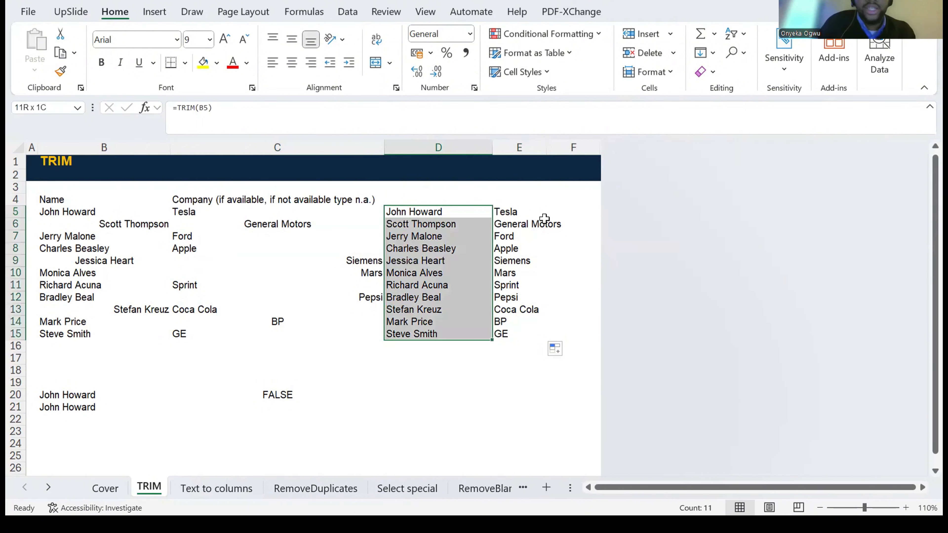
{"action": "key", "text": "shift+Right"}
{"action": "key", "text": "ctrl+c"}
{"action": "key", "text": "Left"}
{"action": "key", "text": "Left"}
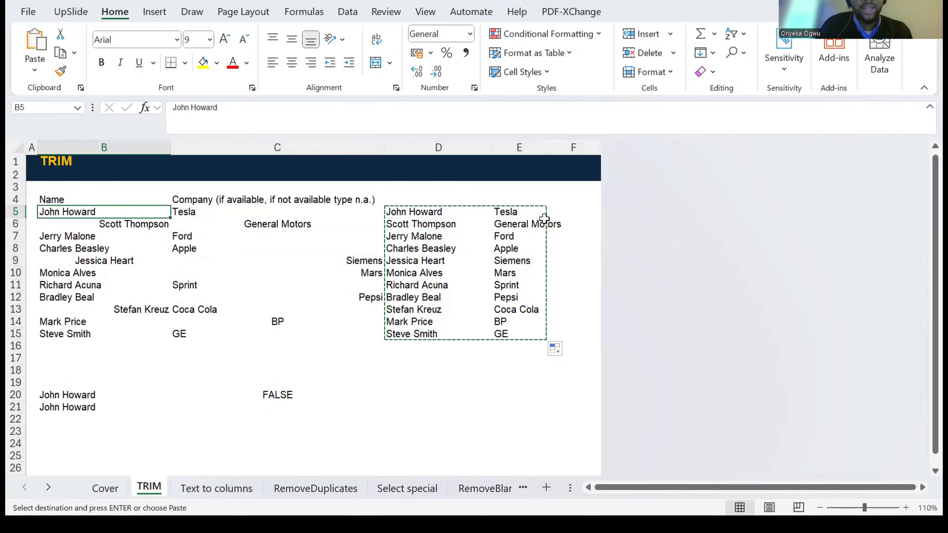
{"action": "left_click", "coordinate": [411, 407]}
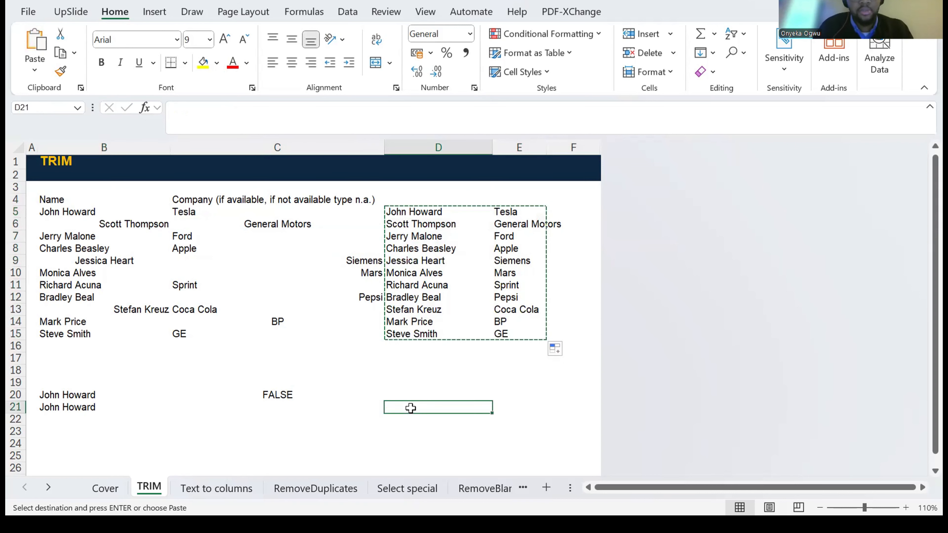
{"action": "key", "text": "Escape"}
Step: Enter the note "Alt + E + S + V" in cell C24, below the name and company lists
{"action": "left_click", "coordinate": [210, 443]}
{"action": "type", "text": "A"}
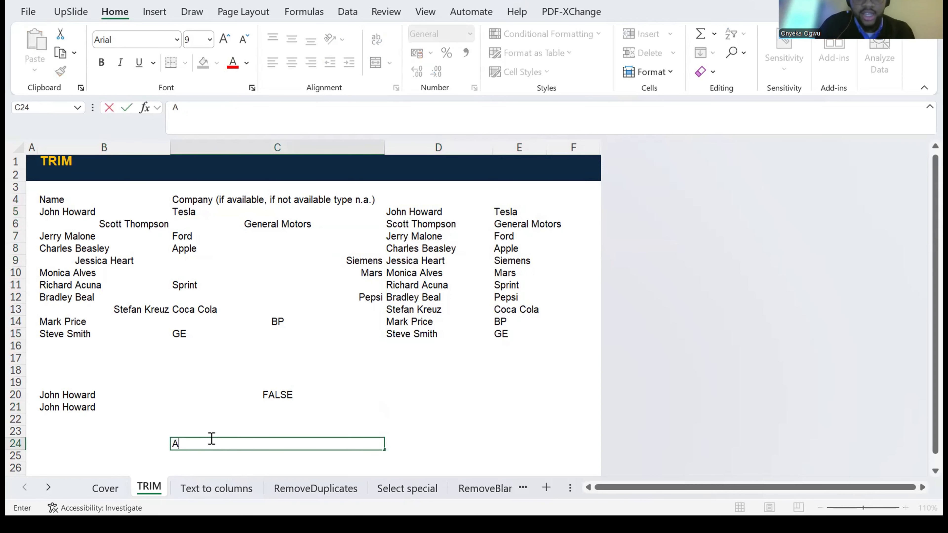
{"action": "type", "text": "lt + "}
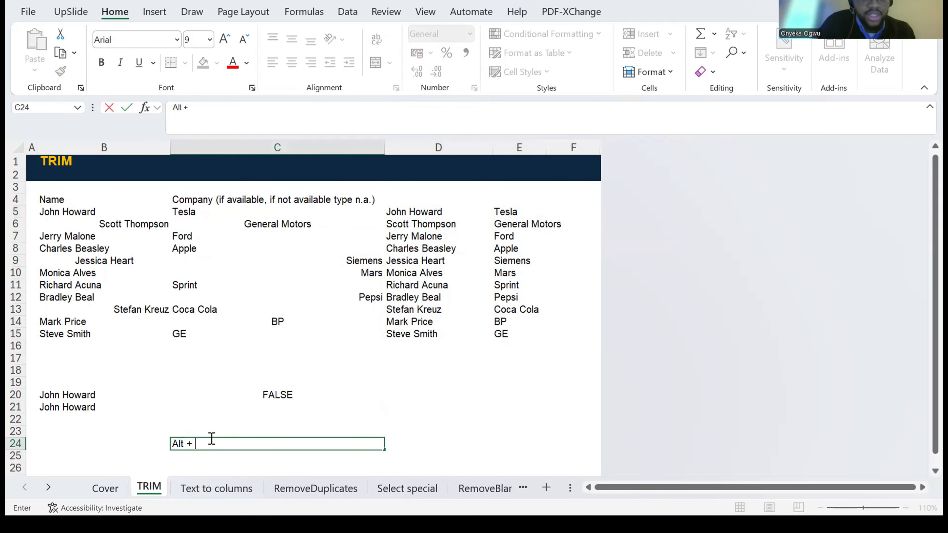
{"action": "type", "text": "E +S"}
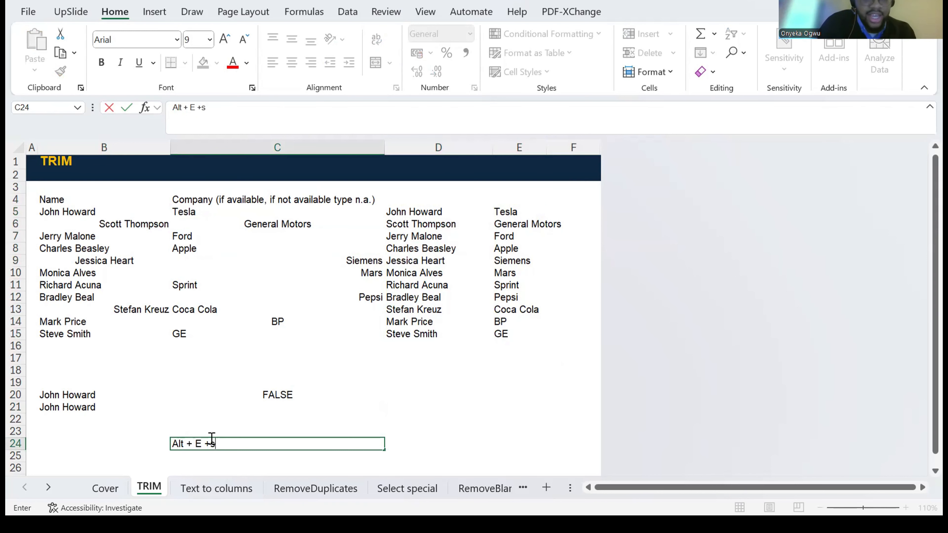
{"action": "key", "text": "ctrl+Return"}
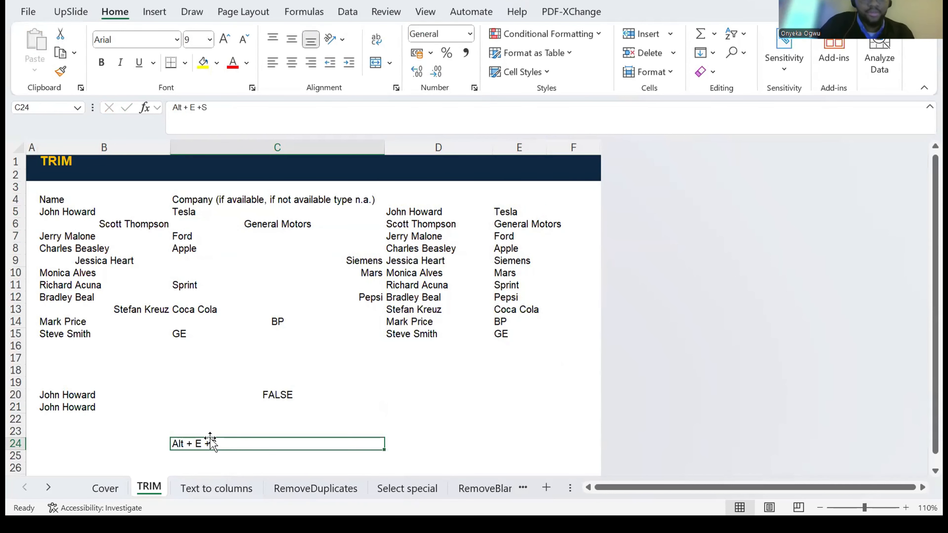
{"action": "left_click", "coordinate": [249, 112]}
{"action": "key", "text": "Left"}
{"action": "type", "text": "S"}
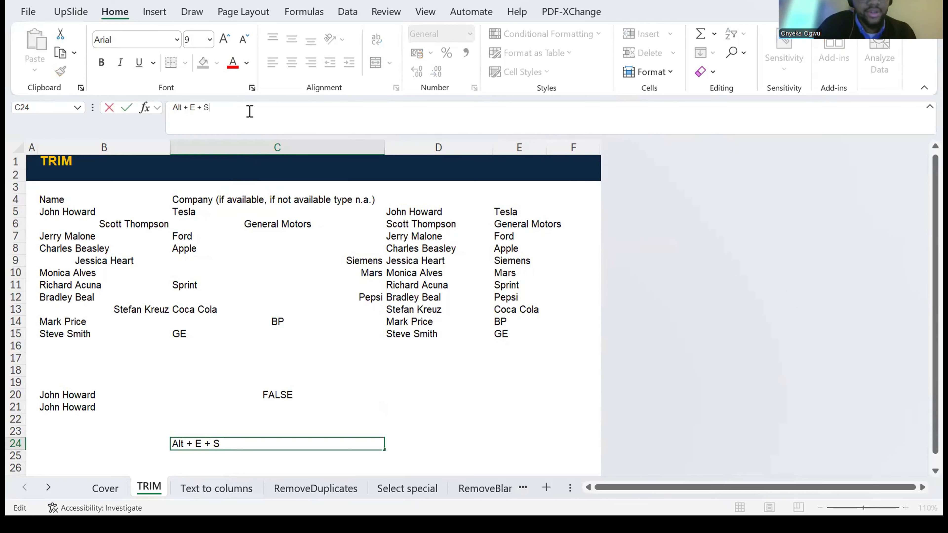
{"action": "type", "text": " + V"}
{"action": "key", "text": "Return"}
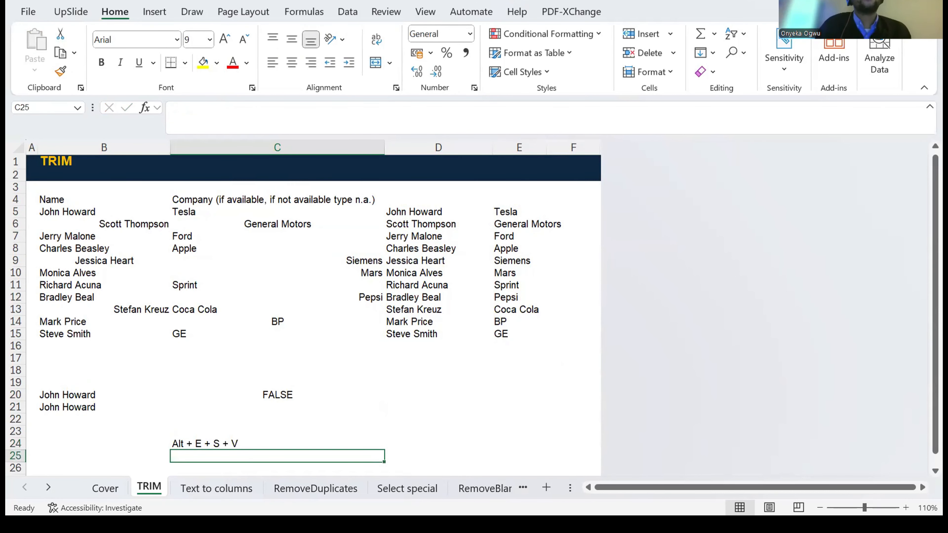
Step: Try to copy the TRIM formulas from D5:D15 with a regular paste over the original names in B5:B15
{"action": "key", "text": "alt+Tab"}
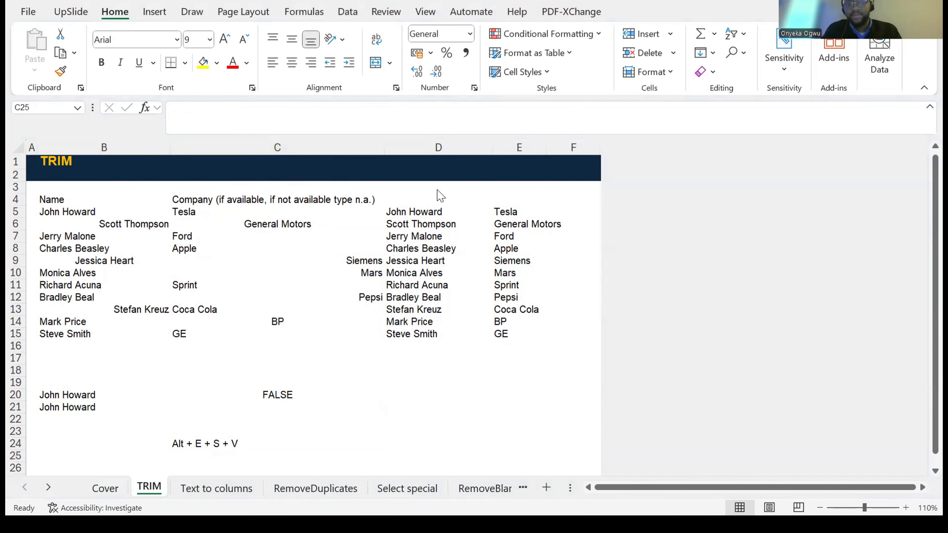
{"action": "left_click", "coordinate": [430, 221]}
{"action": "key", "text": "Up"}
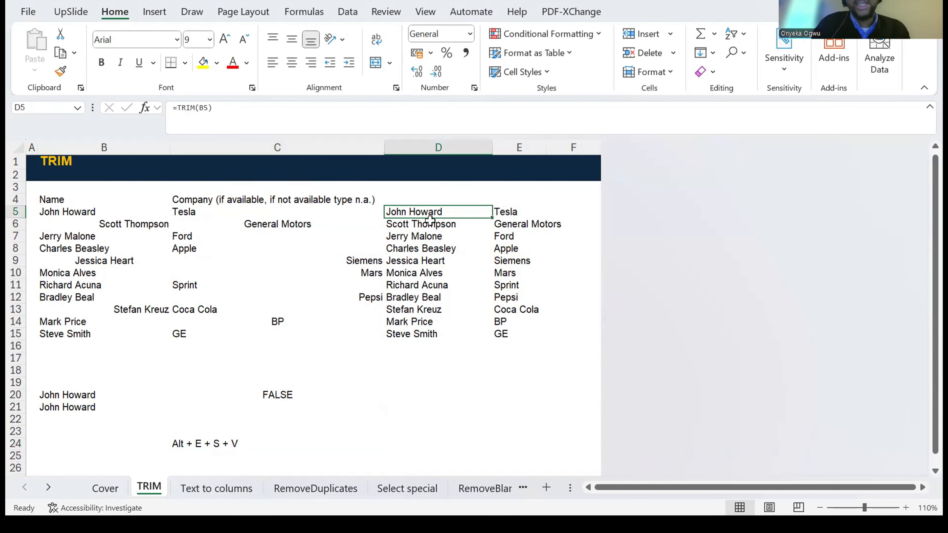
{"action": "key", "text": "ctrl+shift+Down"}
{"action": "key", "text": "ctrl+c"}
{"action": "key", "text": "Left"}
{"action": "key", "text": "Left"}
{"action": "key", "text": "Left"}
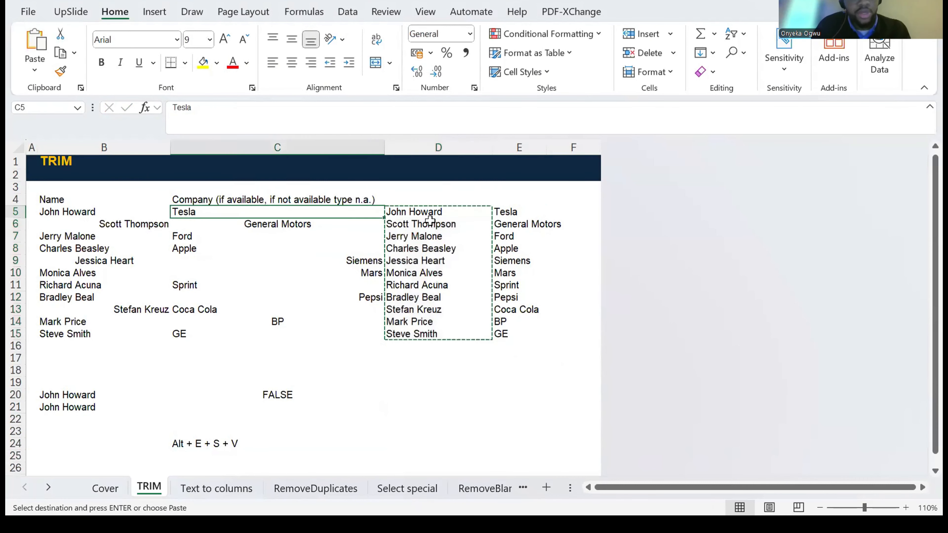
{"action": "key", "text": "Right"}
{"action": "key", "text": "alt+e"}
{"action": "key", "text": "s"}
{"action": "key", "text": "v"}
{"action": "key", "text": "Return"}
{"action": "key", "text": "ctrl+v"}
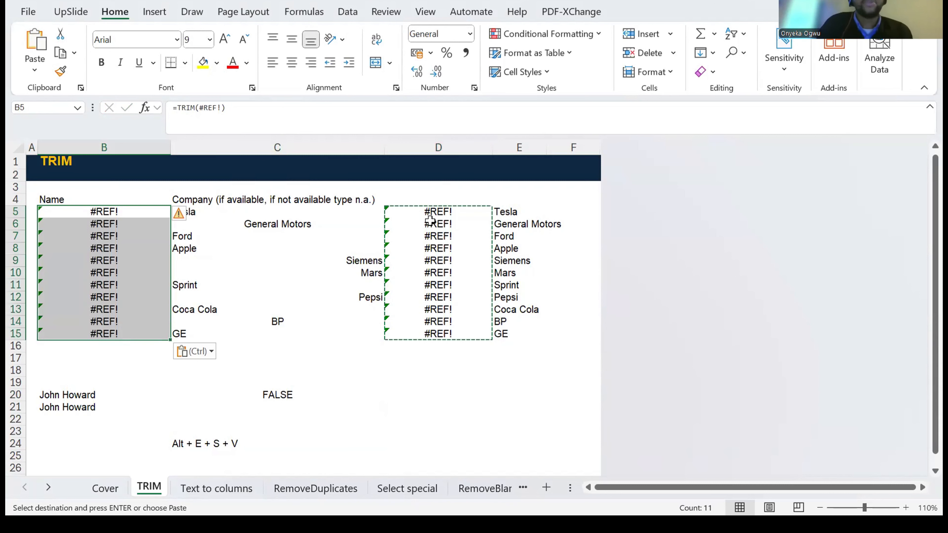
Step: Undo the paste over the original names and cancel the pending copy of D5:D15
{"action": "key", "text": "ctrl+z"}
{"action": "key", "text": "Right"}
{"action": "key", "text": "Right"}
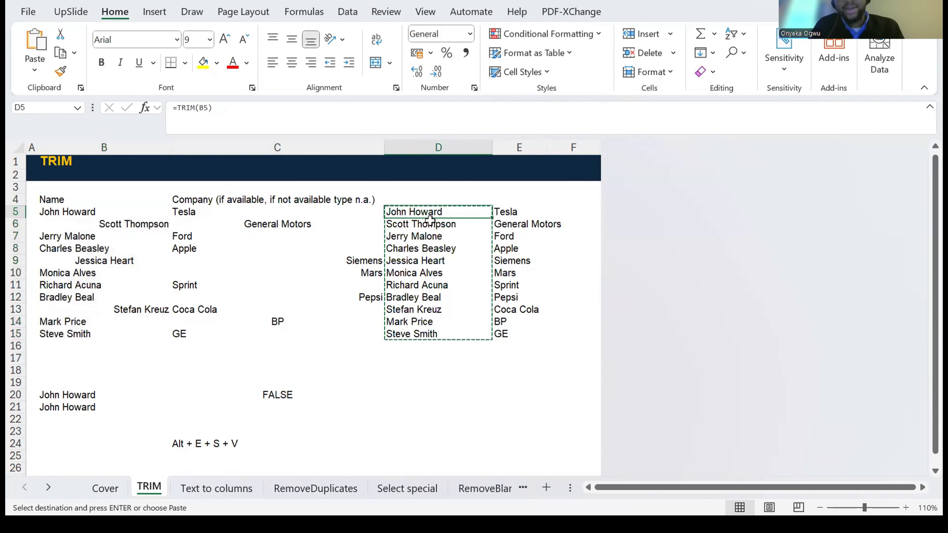
{"action": "key", "text": "Escape"}
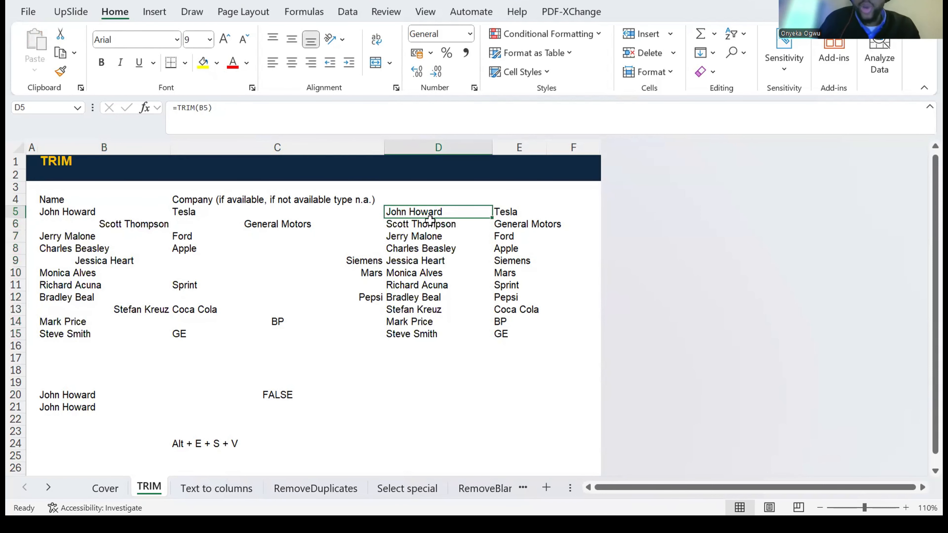
Step: Copy the trimmed names in D5:D15 and paste them as values over the original names in B5:B15
{"action": "key", "text": "ctrl+shift+Down"}
{"action": "key", "text": "ctrl+c"}
{"action": "key", "text": "Left"}
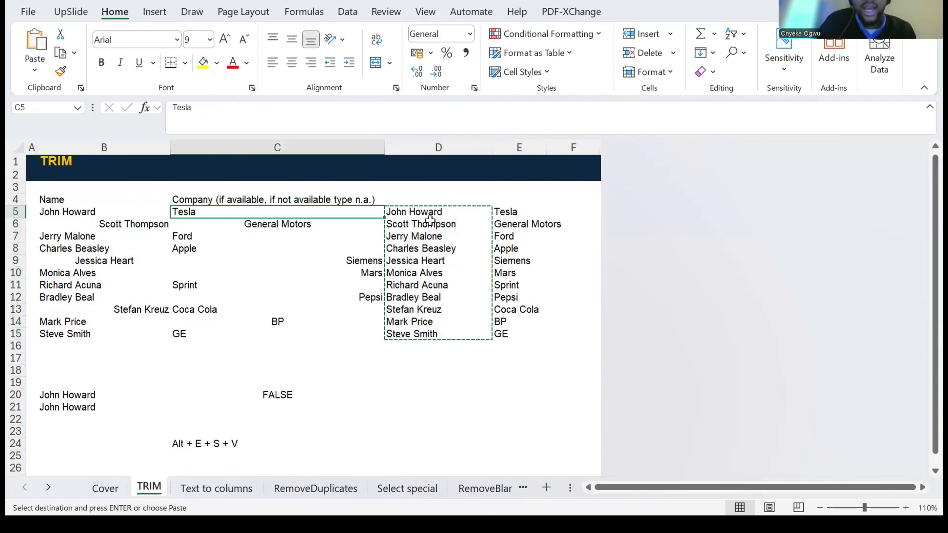
{"action": "key", "text": "Left"}
{"action": "key", "text": "Left"}
{"action": "key", "text": "Right"}
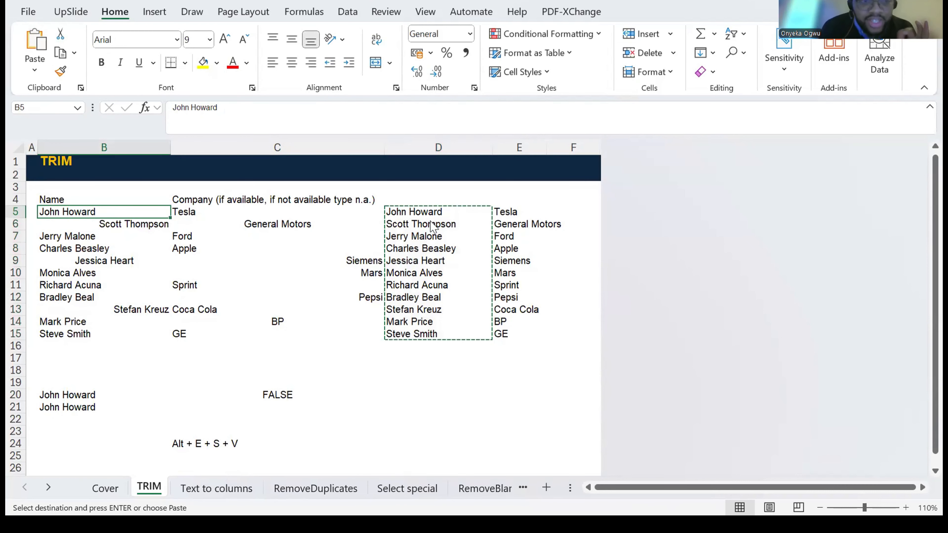
{"action": "key", "text": "alt+e"}
{"action": "key", "text": "s"}
{"action": "key", "text": "v"}
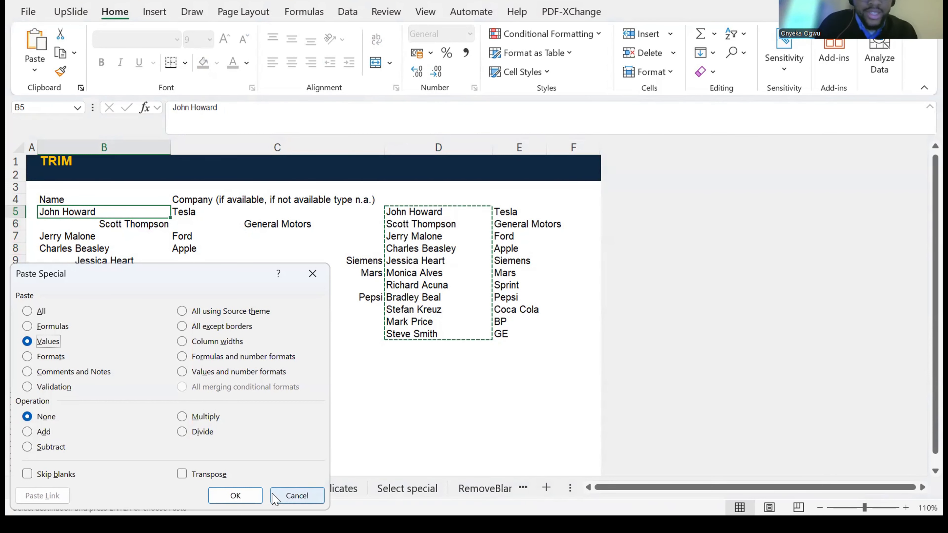
{"action": "left_click", "coordinate": [249, 497]}
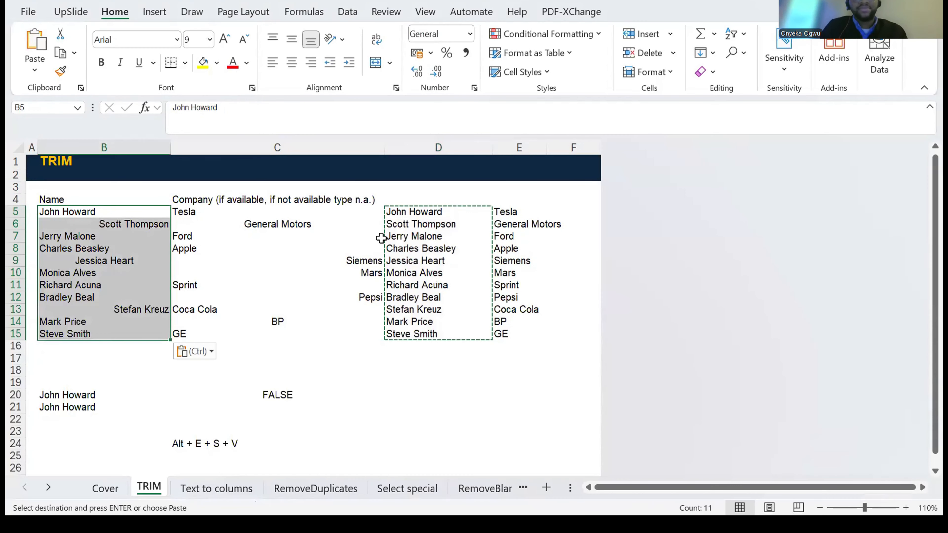
{"action": "left_click", "coordinate": [412, 204]}
{"action": "left_click", "coordinate": [413, 209]}
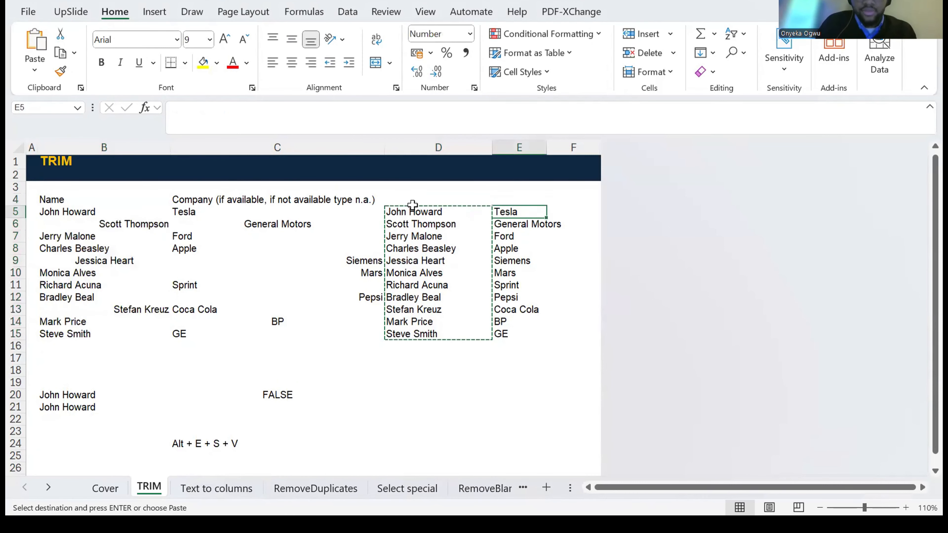
{"action": "key", "text": "shift+Right"}
{"action": "key", "text": "ctrl+shift+Down"}
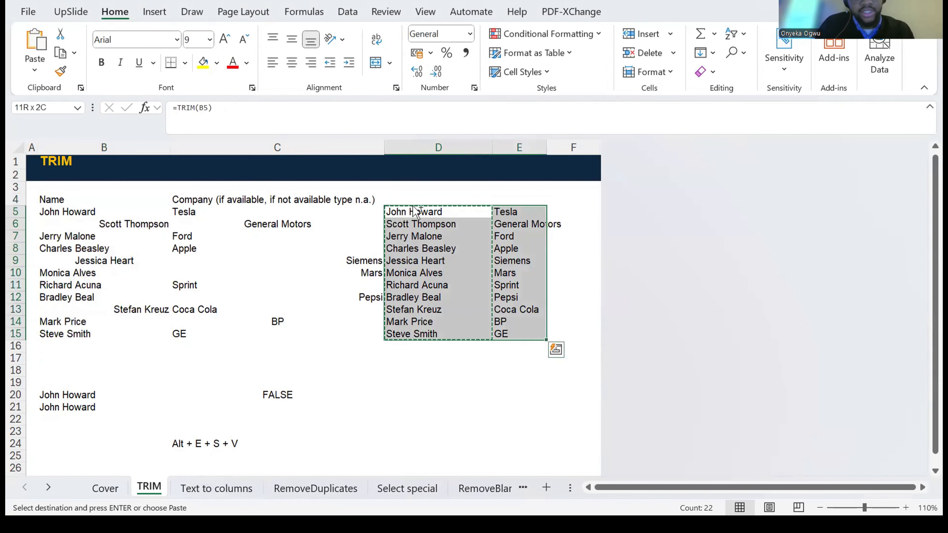
{"action": "key", "text": "ctrl+c"}
{"action": "key", "text": "Left"}
{"action": "key", "text": "Left"}
{"action": "key", "text": "Left"}
{"action": "key", "text": "Right"}
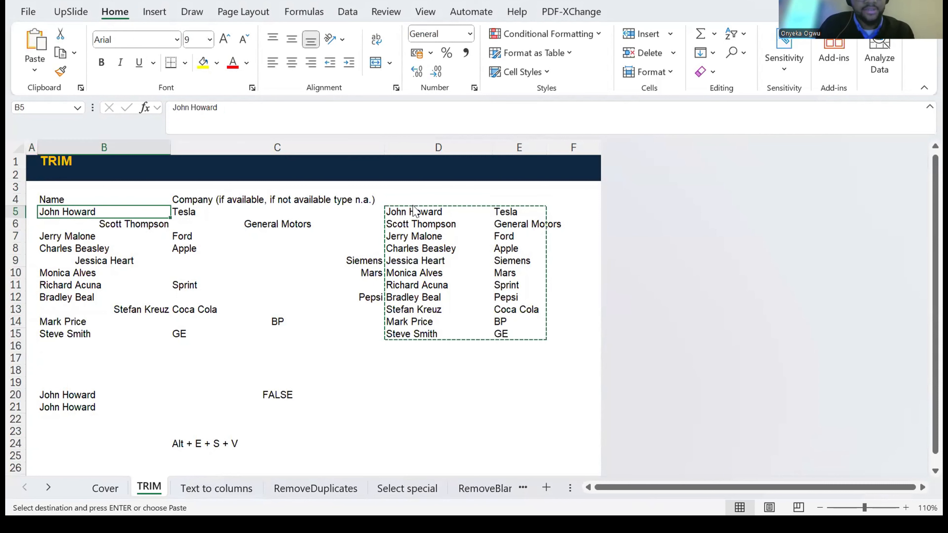
{"action": "key", "text": "ctrl+shift+Down"}
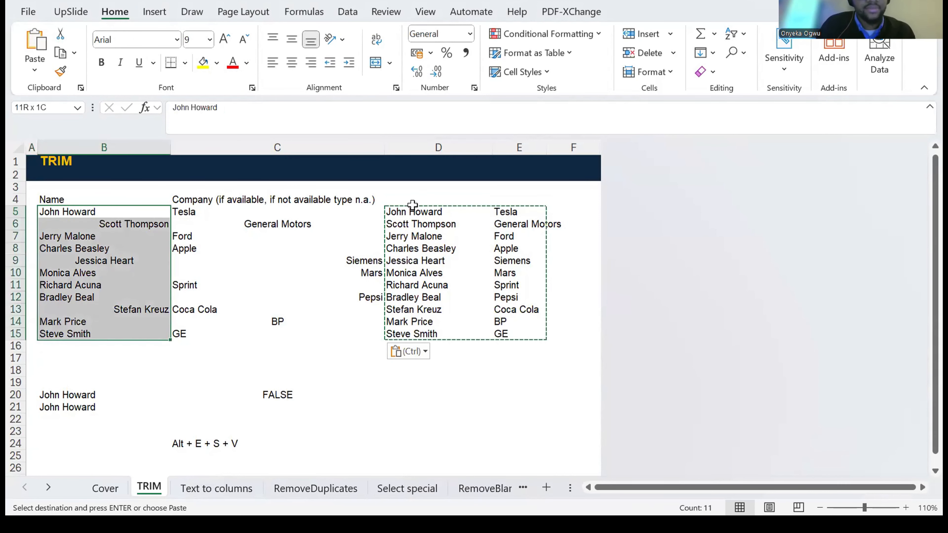
{"action": "key", "text": "ctrl+shift+Right"}
{"action": "key", "text": "Escape"}
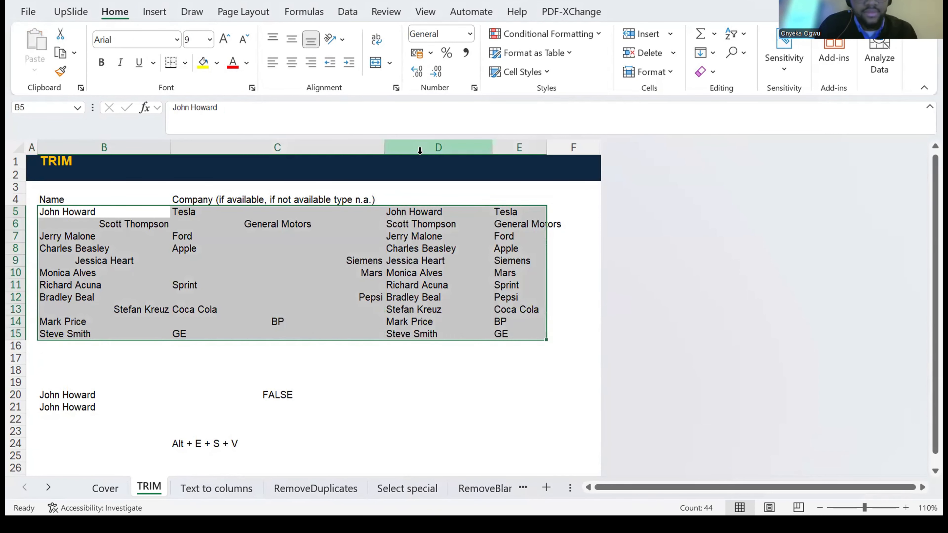
{"action": "key", "text": "shift+Left"}
{"action": "key", "text": "shift+Left"}
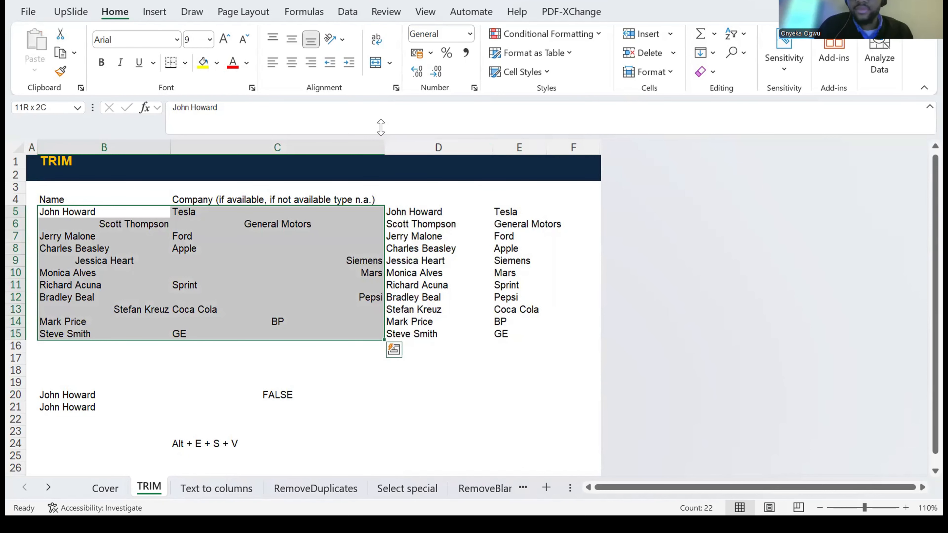
{"action": "left_click", "coordinate": [457, 224]}
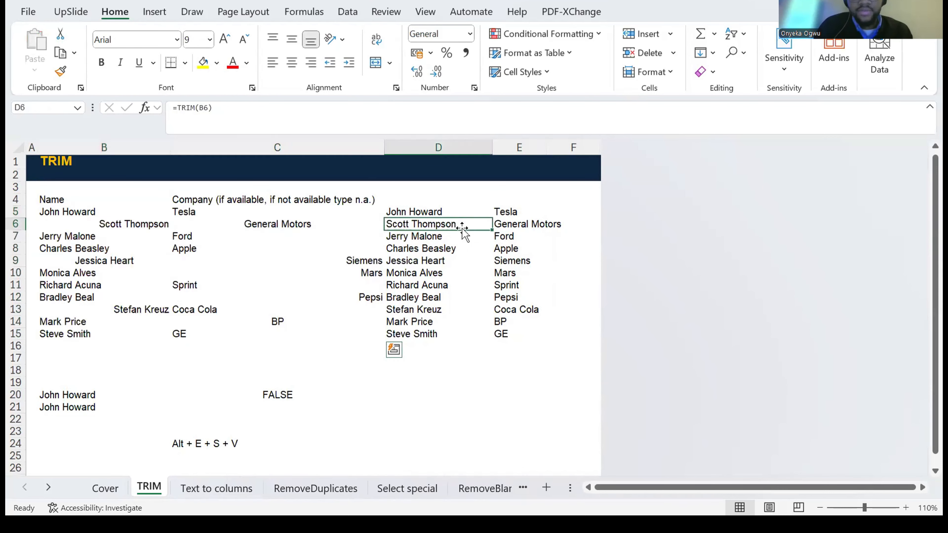
Step: Convert the TRIM formulas in D5:E15 to fixed values by pasting the copied range as values onto itself
{"action": "left_click", "coordinate": [432, 212]}
{"action": "key", "text": "ctrl+shift+Down"}
{"action": "key", "text": "shift+Right"}
{"action": "key", "text": "ctrl+c"}
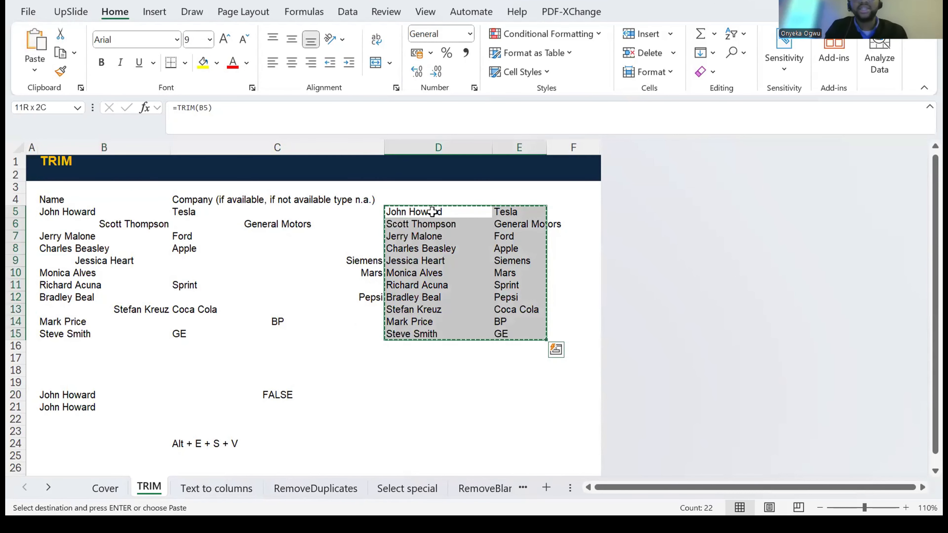
{"action": "key", "text": "alt+e"}
{"action": "key", "text": "s"}
{"action": "key", "text": "v"}
{"action": "key", "text": "Return"}
Step: Move the trimmed names and companies from D5:E15 onto the original entries in B5:C15
{"action": "key", "text": "ctrl+c"}
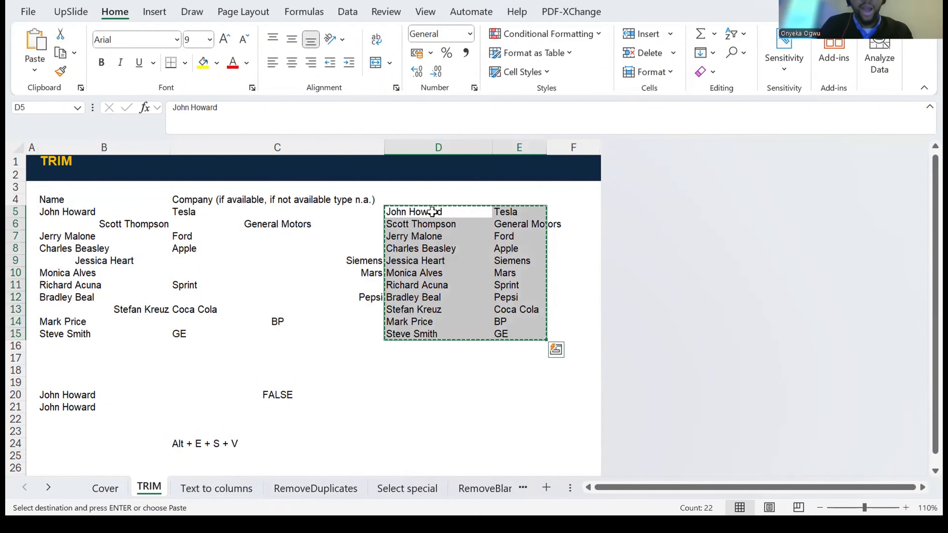
{"action": "key", "text": "Left"}
{"action": "key", "text": "Left"}
{"action": "key", "text": "ctrl+v"}
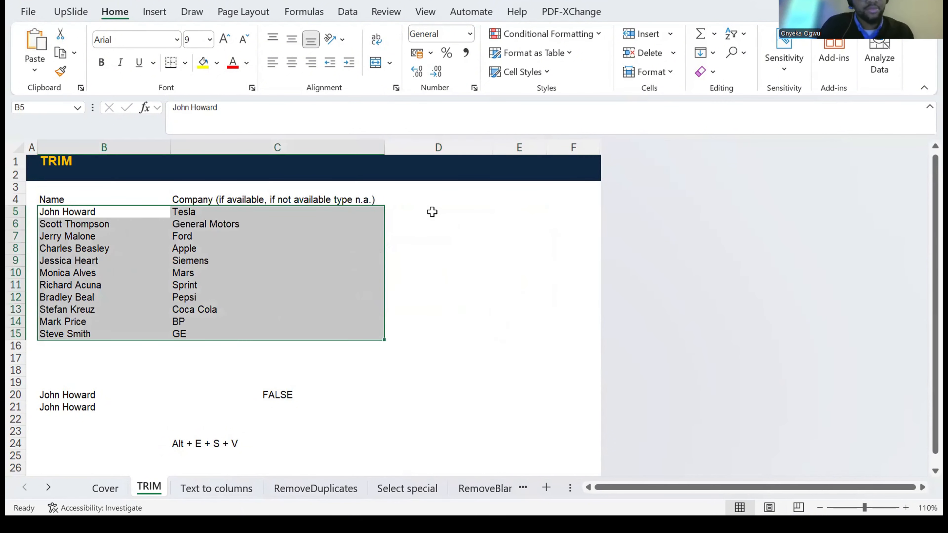
{"action": "key", "text": "Right"}
{"action": "key", "text": "Left"}
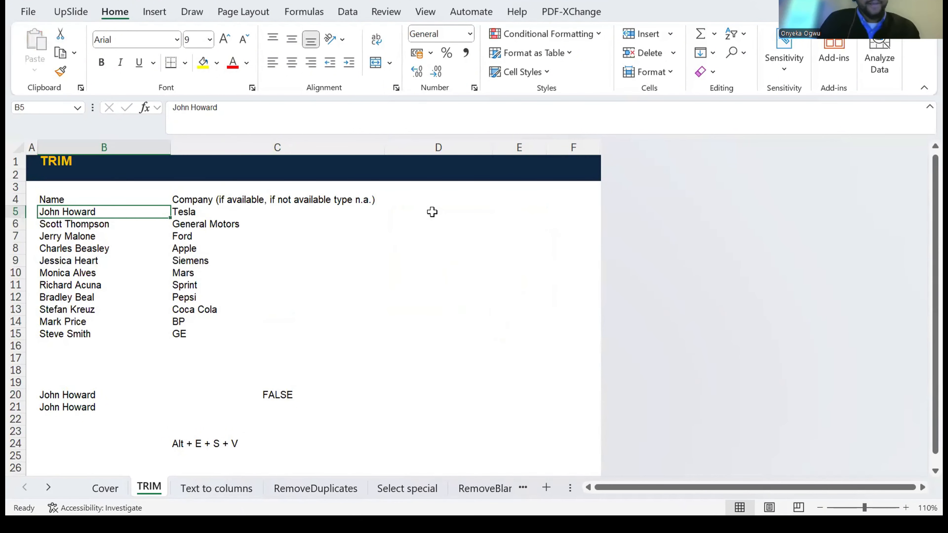
{"action": "key", "text": "Right"}
{"action": "key", "text": "Left"}
{"action": "key", "text": "Left"}
{"action": "key", "text": "Right"}
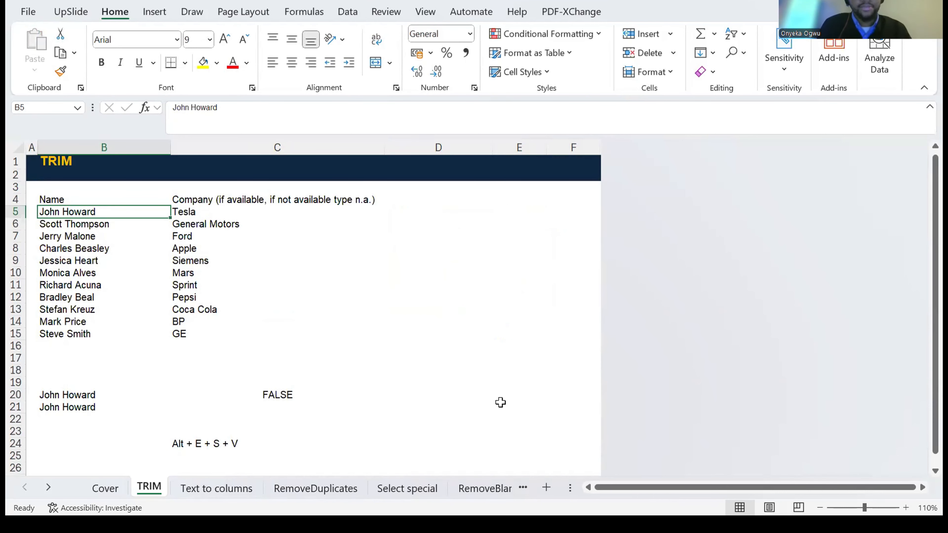
Step: Open the RemoveDuplicates sheet and look over the columns in the first rows of the sales table
{"action": "left_click", "coordinate": [326, 488]}
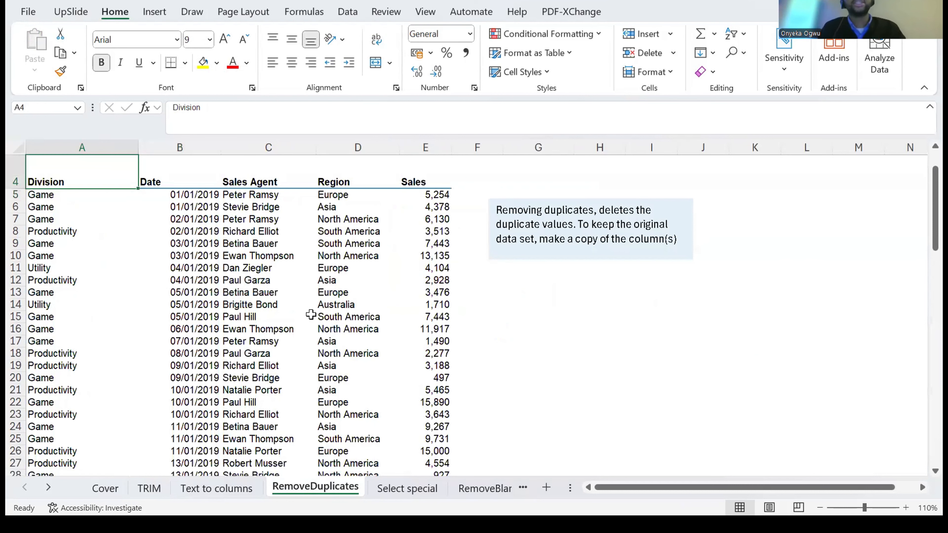
{"action": "left_click", "coordinate": [233, 303]}
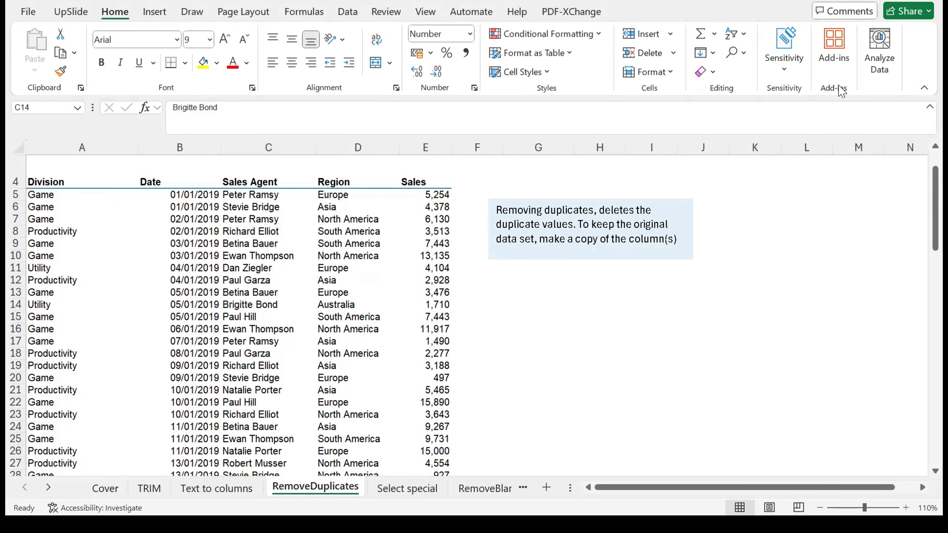
{"action": "left_click", "coordinate": [291, 218]}
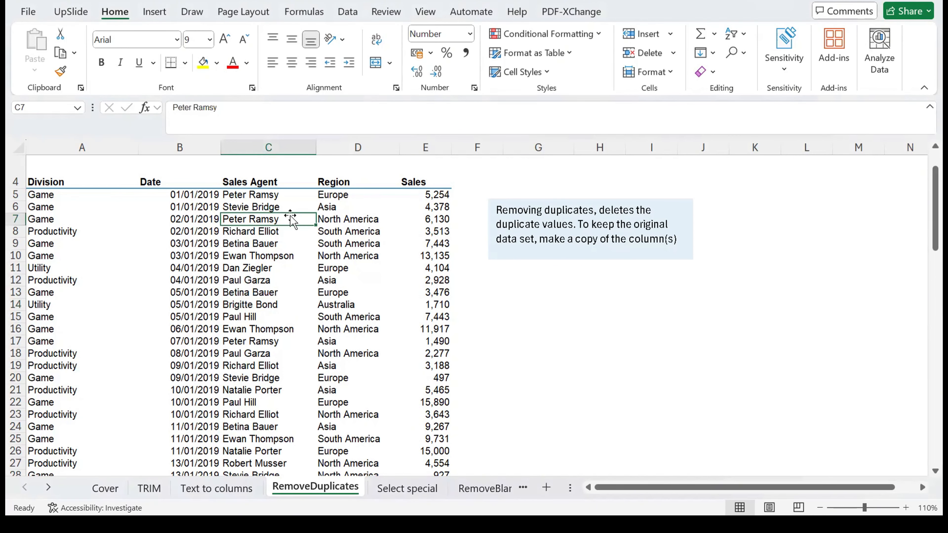
{"action": "key", "text": "Up"}
{"action": "key", "text": "Up"}
{"action": "key", "text": "Up"}
{"action": "key", "text": "Down"}
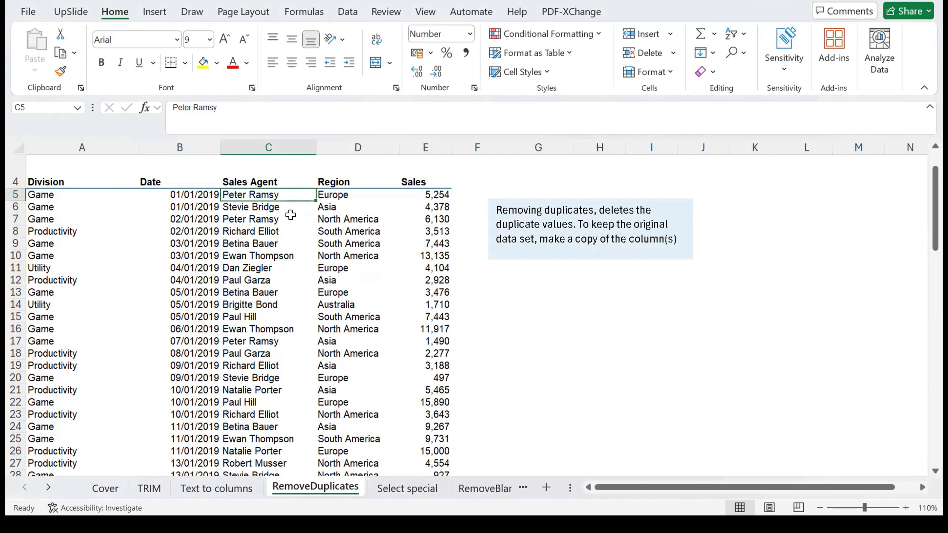
{"action": "key", "text": "Left"}
{"action": "key", "text": "Right"}
{"action": "key", "text": "Left"}
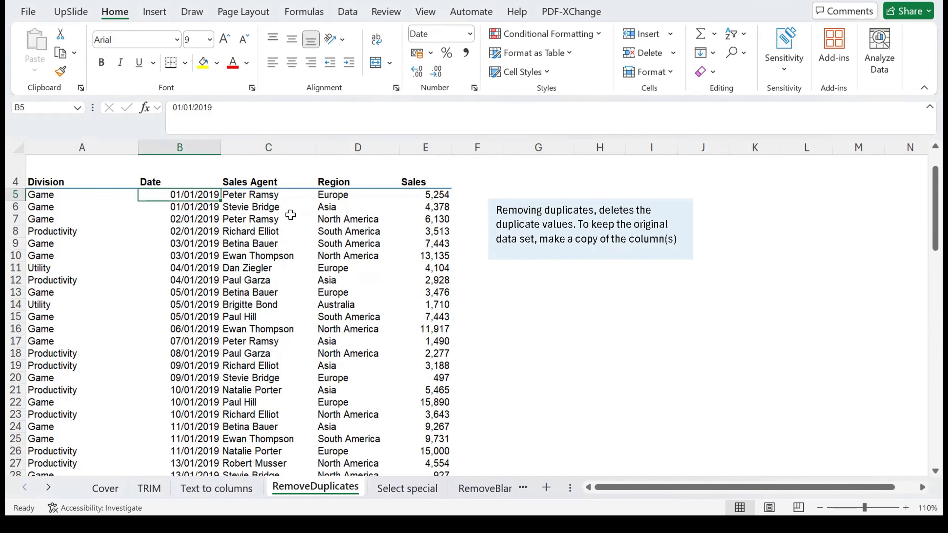
Step: Check how far the sales data extends down the Division column, from the header to the last record
{"action": "key", "text": "Left"}
{"action": "key", "text": "ctrl+shift+Down"}
{"action": "key", "text": "ctrl+Up"}
{"action": "key", "text": "Down"}
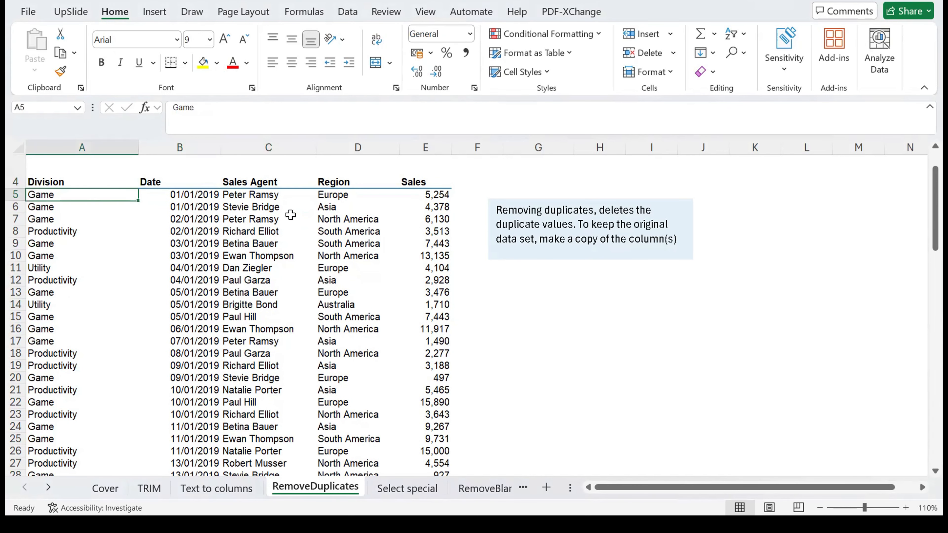
{"action": "key", "text": "ctrl+Down"}
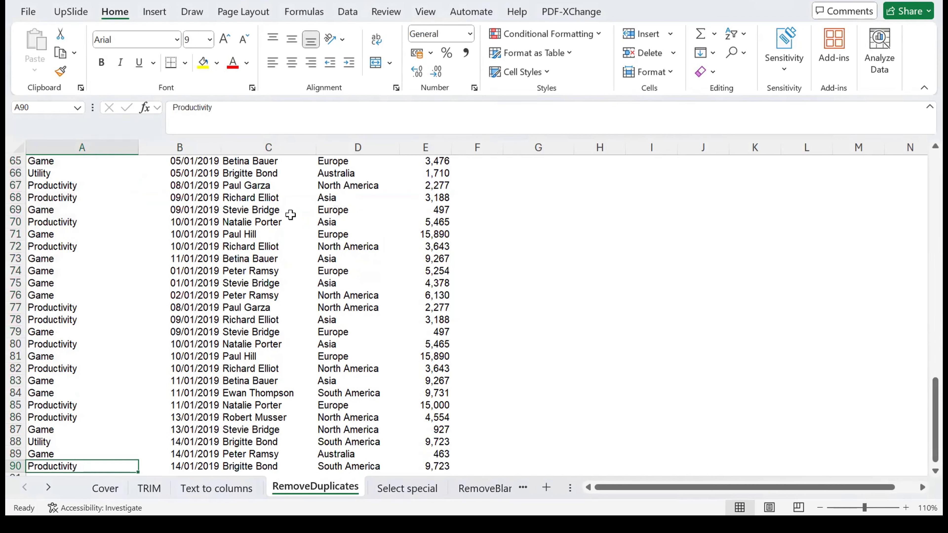
{"action": "key", "text": "ctrl+Up"}
{"action": "key", "text": "Down"}
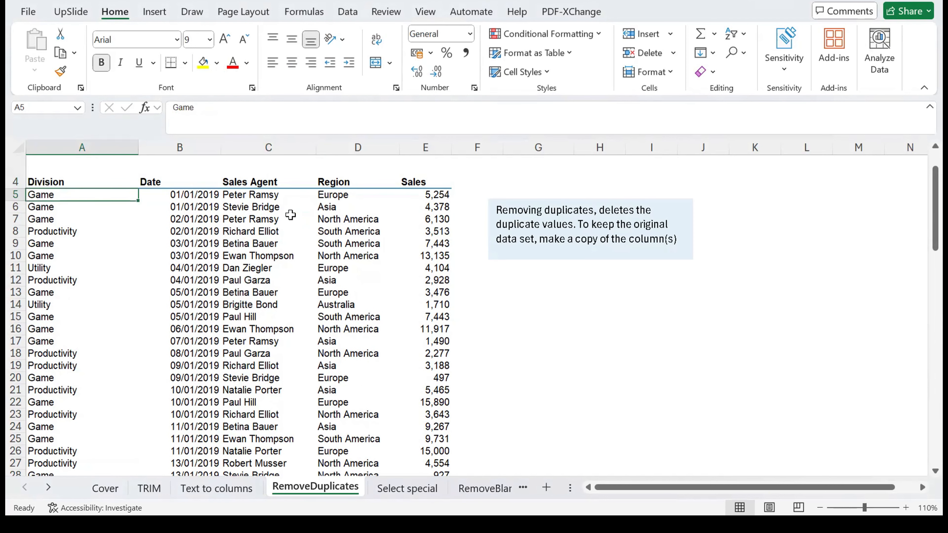
{"action": "key", "text": "ctrl+Down"}
{"action": "key", "text": "ctrl+Up"}
{"action": "key", "text": "ctrl+shift+Down"}
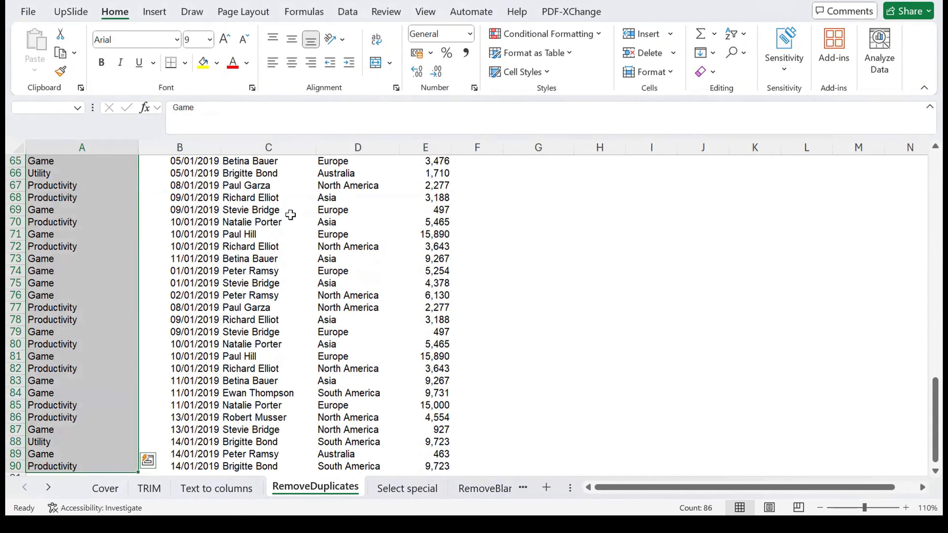
{"action": "key", "text": "Up"}
{"action": "key", "text": "Down"}
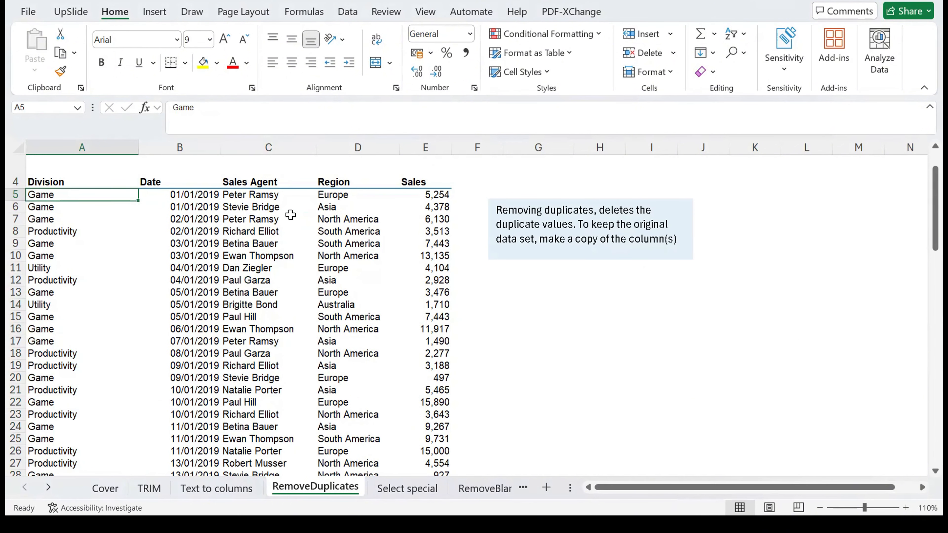
{"action": "key", "text": "Right"}
{"action": "key", "text": "Right"}
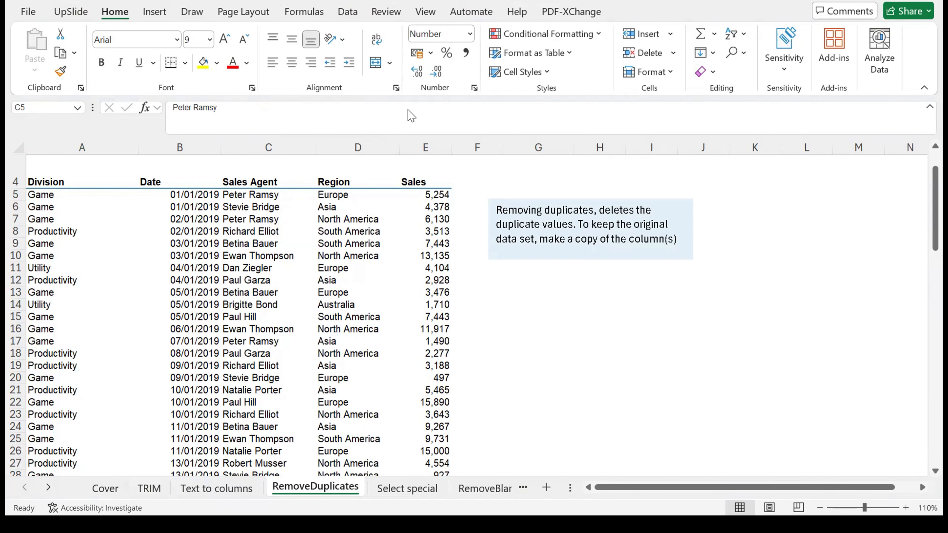
Step: Look through the full list of sales records on the RemoveDuplicates sheet for repeated rows
{"action": "scroll", "coordinate": [149, 294], "scroll_direction": "down", "scroll_amount": 17}
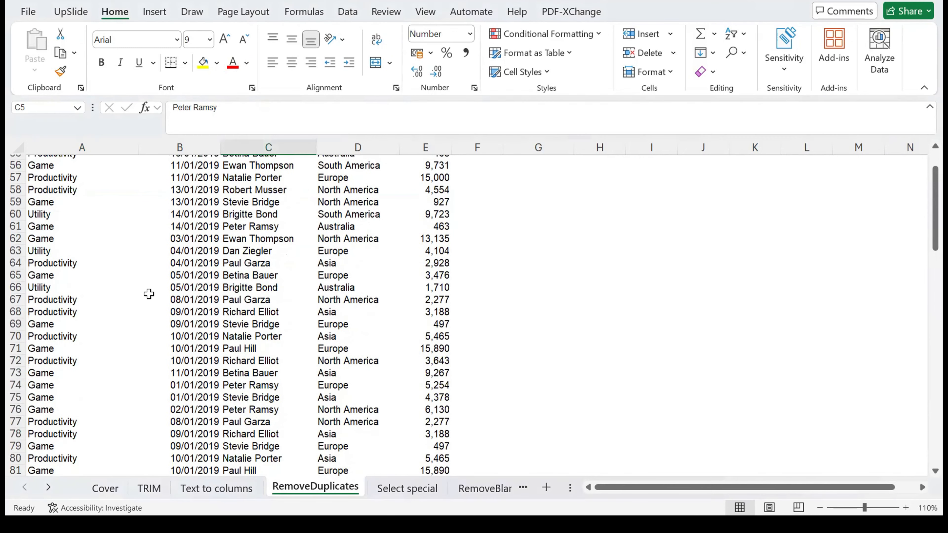
{"action": "scroll", "coordinate": [149, 294], "scroll_direction": "up", "scroll_amount": 20}
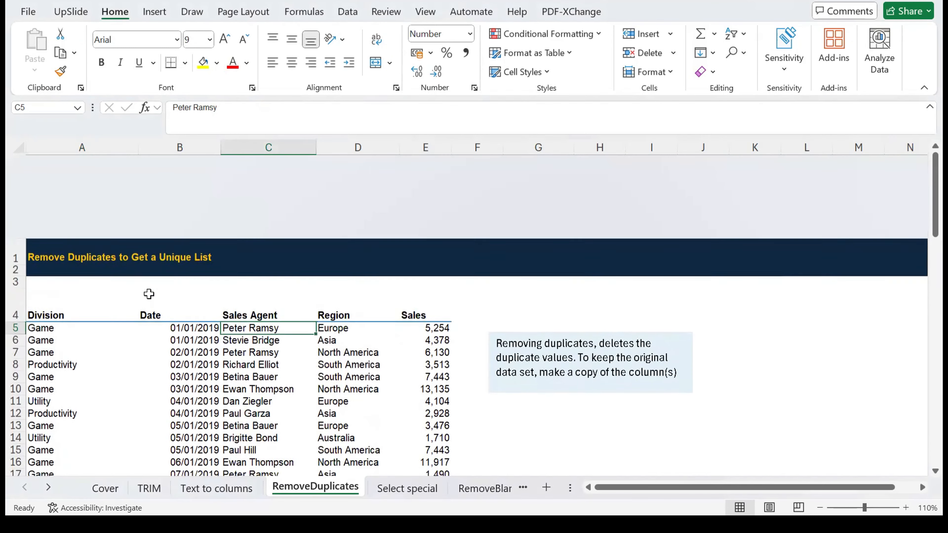
{"action": "scroll", "coordinate": [149, 295], "scroll_direction": "down", "scroll_amount": 20}
{"action": "scroll", "coordinate": [149, 295], "scroll_direction": "up", "scroll_amount": 15}
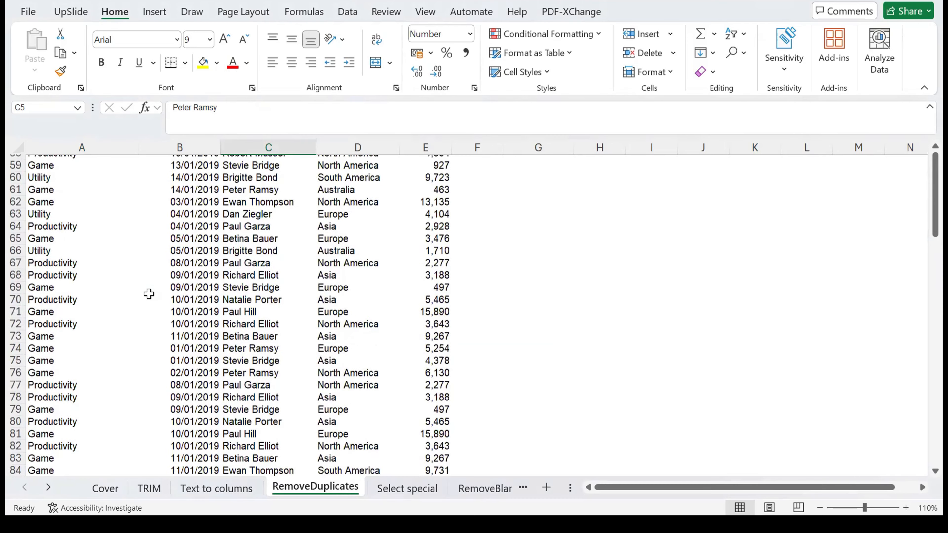
{"action": "scroll", "coordinate": [149, 294], "scroll_direction": "up", "scroll_amount": 20}
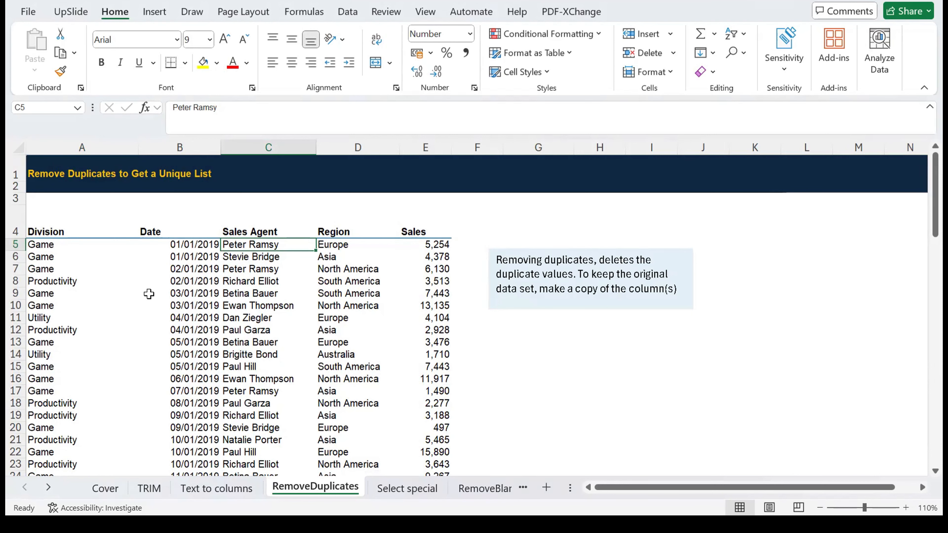
{"action": "key", "text": "Left"}
{"action": "key", "text": "Left"}
{"action": "key", "text": "Right"}
{"action": "key", "text": "Right"}
{"action": "key", "text": "Right"}
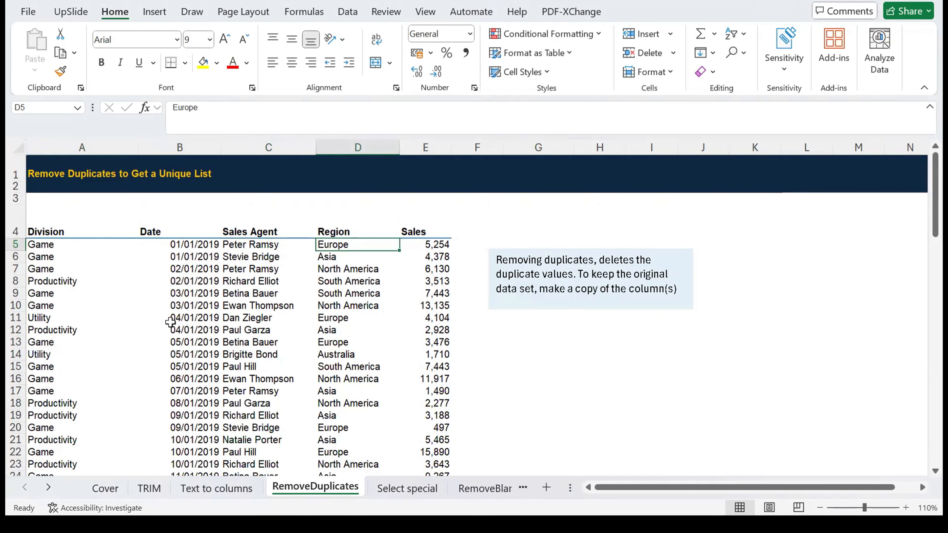
{"action": "left_click", "coordinate": [58, 304]}
{"action": "key", "text": "shift+Right"}
{"action": "key", "text": "shift+Right"}
{"action": "key", "text": "shift+Right"}
{"action": "key", "text": "shift+Up"}
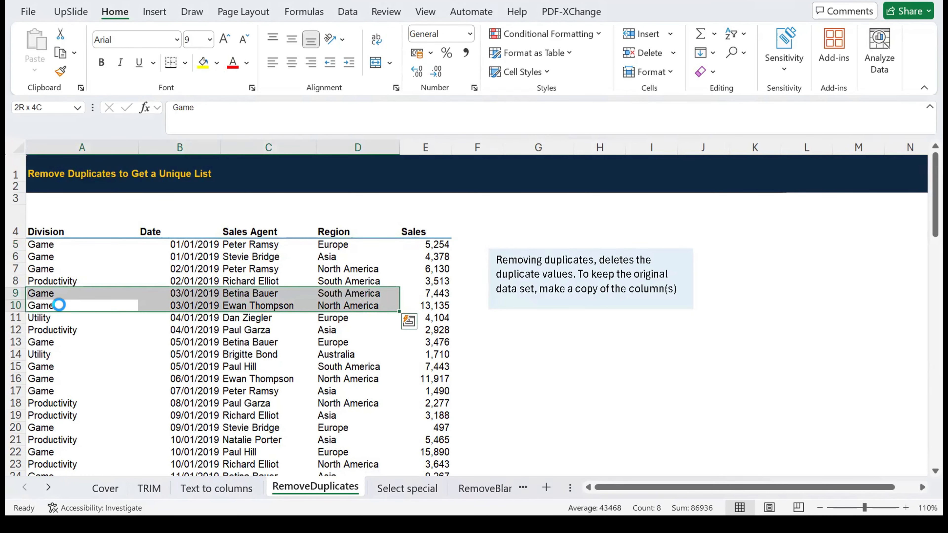
{"action": "key", "text": "ctrl+c"}
{"action": "scroll", "coordinate": [371, 398], "scroll_direction": "down", "scroll_amount": 17}
{"action": "scroll", "coordinate": [372, 401], "scroll_direction": "up", "scroll_amount": 8}
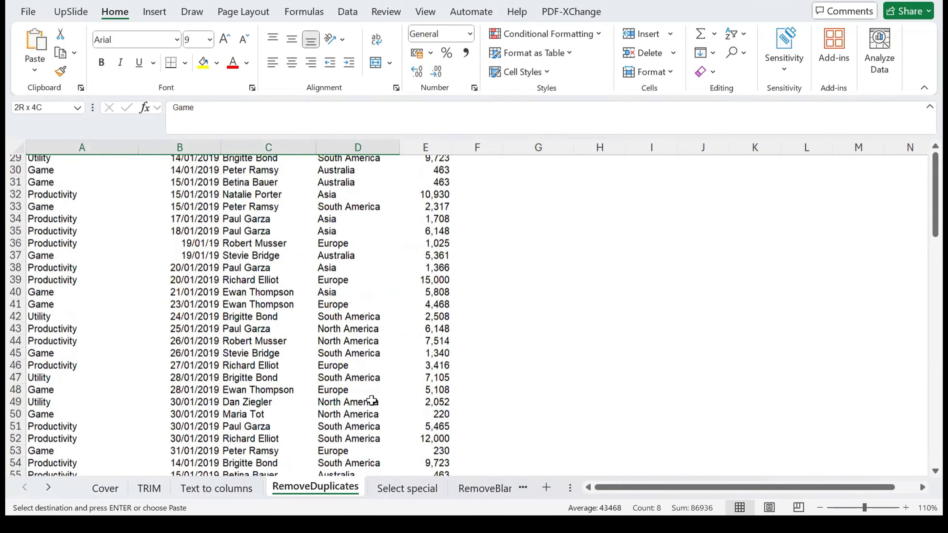
{"action": "scroll", "coordinate": [371, 400], "scroll_direction": "up", "scroll_amount": 9}
{"action": "left_click", "coordinate": [176, 268]}
{"action": "key", "text": "Escape"}
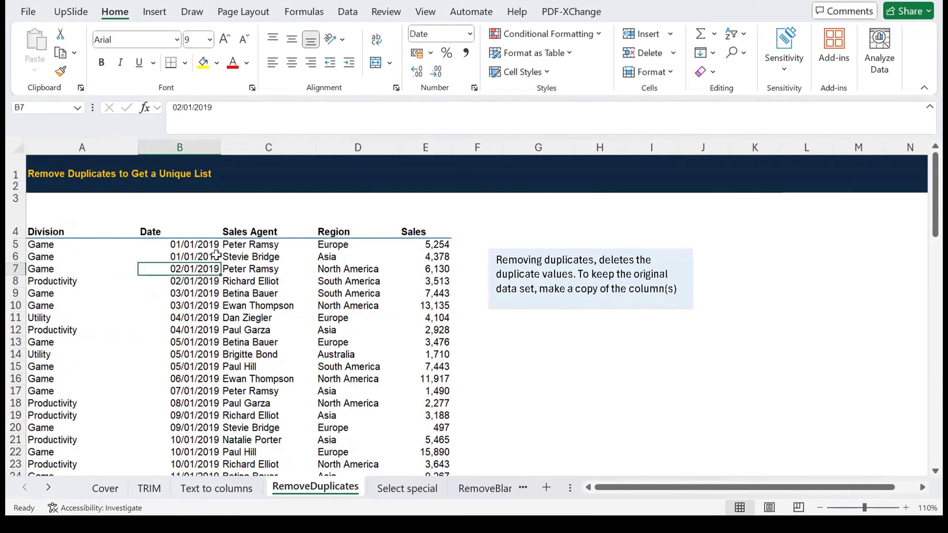
Step: Copy the first two sales records in A5:E6 to G16 and autofit column H so the dates fit
{"action": "left_click", "coordinate": [36, 234]}
{"action": "key", "text": "Down"}
{"action": "key", "text": "shift+Down"}
{"action": "key", "text": "shift+Right"}
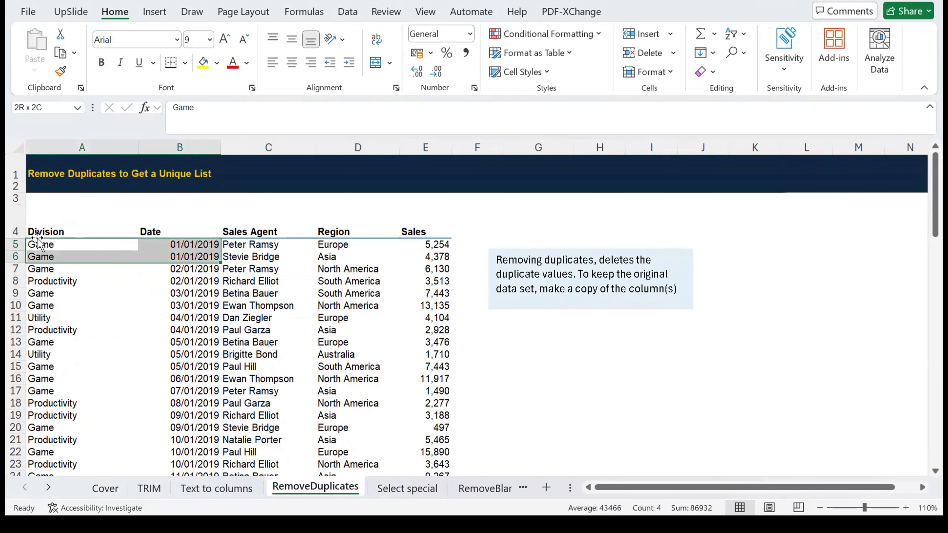
{"action": "key", "text": "shift+Right"}
{"action": "key", "text": "shift+Right"}
{"action": "key", "text": "shift+Right"}
{"action": "key", "text": "ctrl+c"}
{"action": "scroll", "coordinate": [417, 365], "scroll_direction": "right", "scroll_amount": 5}
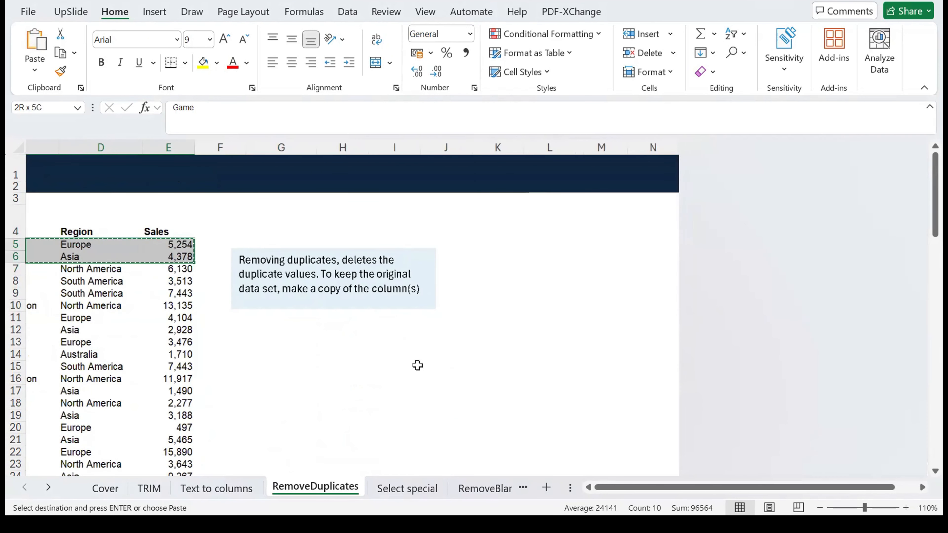
{"action": "left_click", "coordinate": [276, 378]}
{"action": "key", "text": "ctrl+v"}
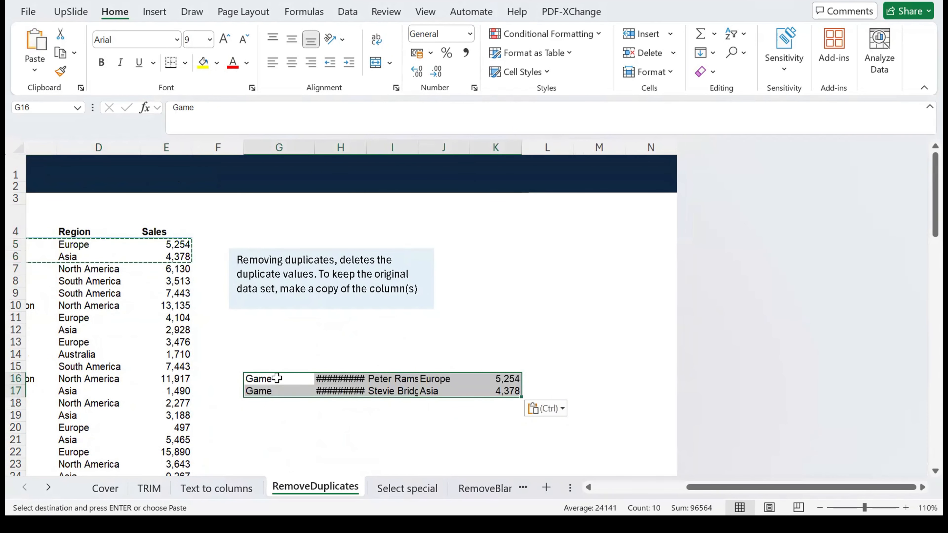
{"action": "double_click", "coordinate": [366, 148]}
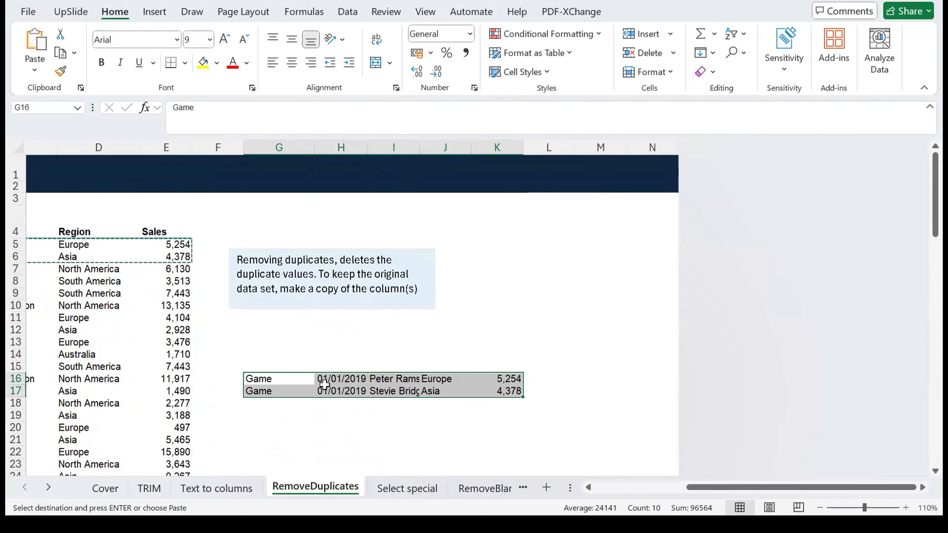
Step: Fill G17:K17 with the sample record from the row above to create a duplicate row
{"action": "key", "text": "Down"}
{"action": "key", "text": "Right"}
{"action": "key", "text": "Left"}
{"action": "key", "text": "ctrl+shift+Right"}
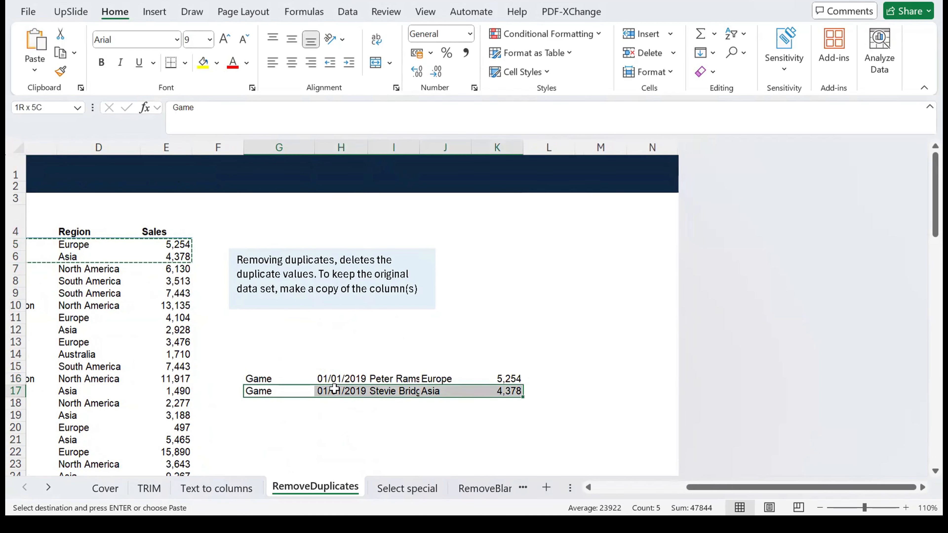
{"action": "key", "text": "ctrl+d"}
Step: Set the sales value in K17 to 600 and compare it with K16
{"action": "key", "text": "ctrl+shift+Left"}
{"action": "key", "text": "Right"}
{"action": "key", "text": "Right"}
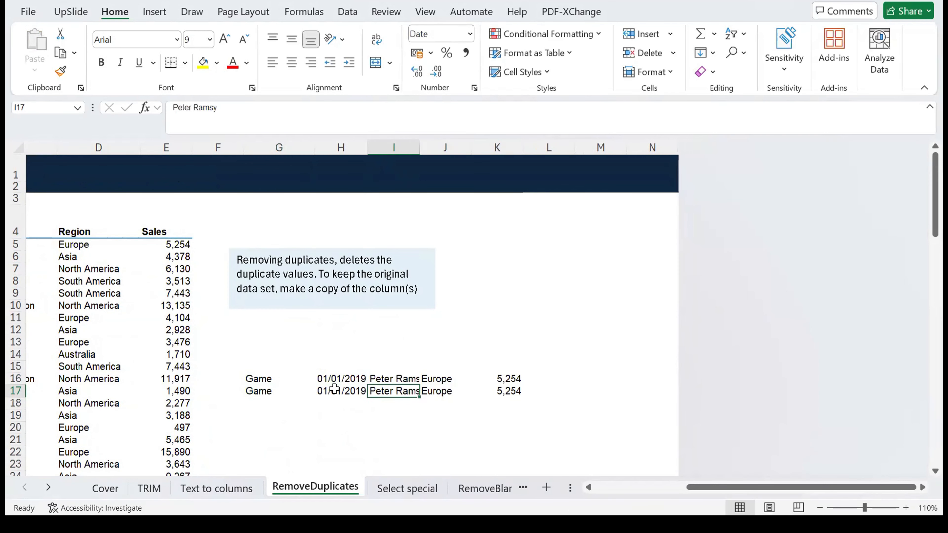
{"action": "key", "text": "Right"}
{"action": "key", "text": "Right"}
{"action": "type", "text": "600"}
{"action": "key", "text": "Return"}
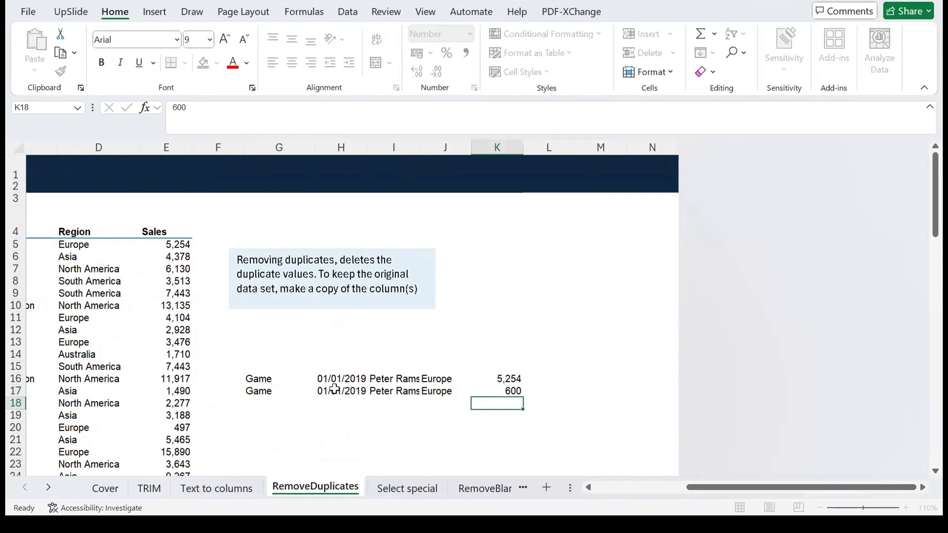
{"action": "key", "text": "Up"}
{"action": "key", "text": "Up"}
{"action": "key", "text": "shift+Down"}
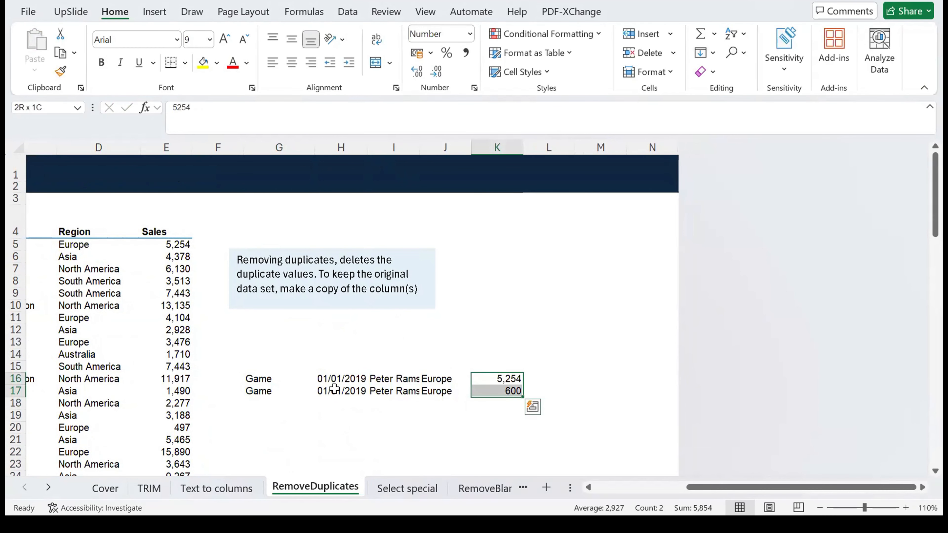
Step: Fill K17 with the sales value from K16 so both sample rows match
{"action": "key", "text": "Up"}
{"action": "key", "text": "Down"}
{"action": "key", "text": "Up"}
{"action": "key", "text": "Down"}
{"action": "key", "text": "shift+Down"}
{"action": "key", "text": "shift+Up"}
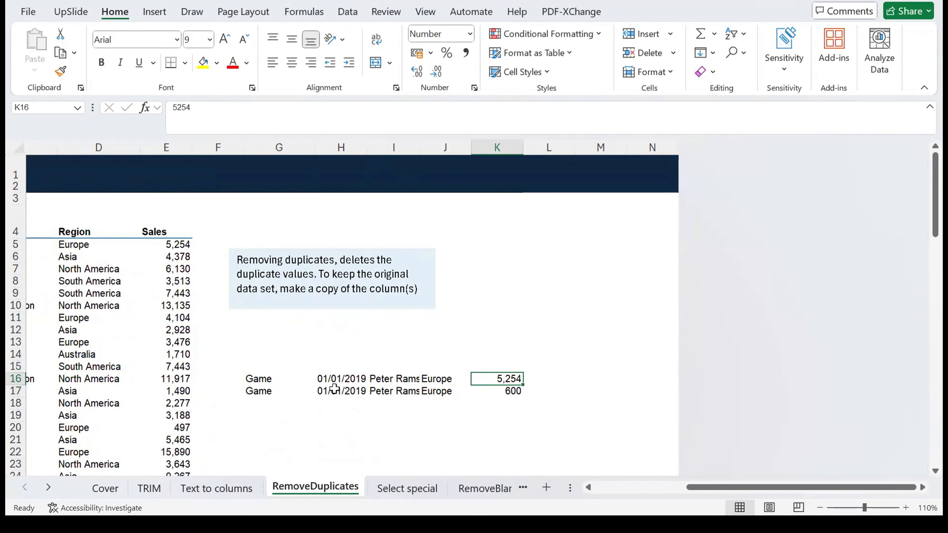
{"action": "key", "text": "Down"}
{"action": "key", "text": "ctrl+d"}
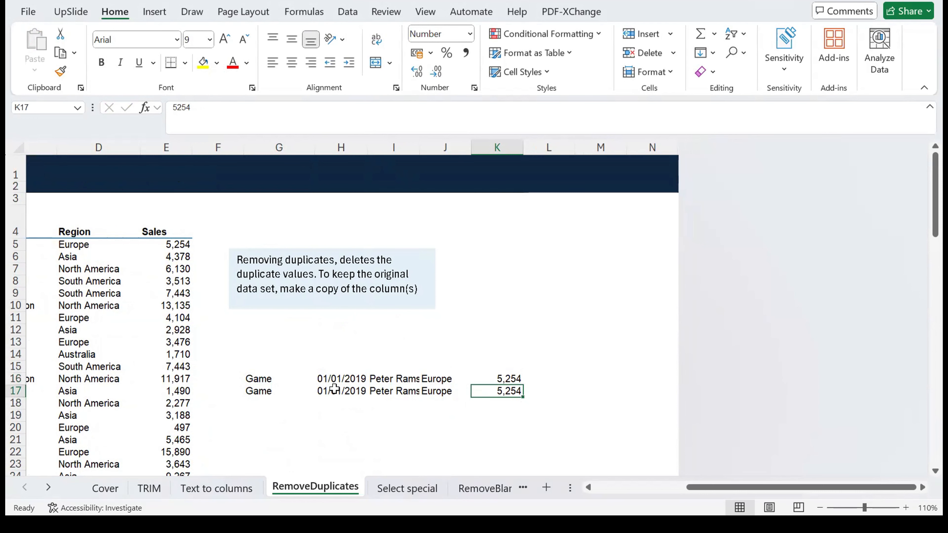
Step: Review the first sales record in A5:E5 and the column headers in row 4
{"action": "scroll", "coordinate": [218, 420], "scroll_direction": "left", "scroll_amount": 3}
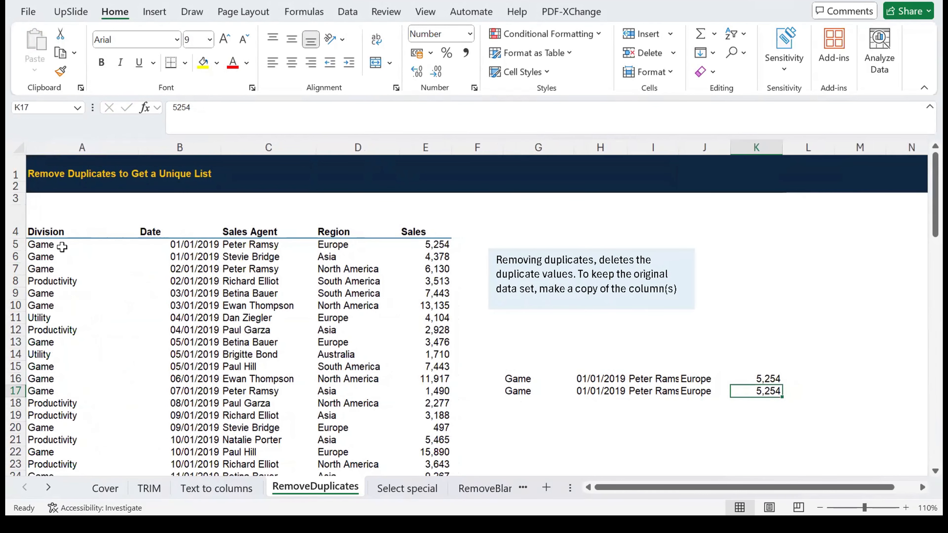
{"action": "left_click_drag", "start_coordinate": [62, 246], "coordinate": [449, 242]}
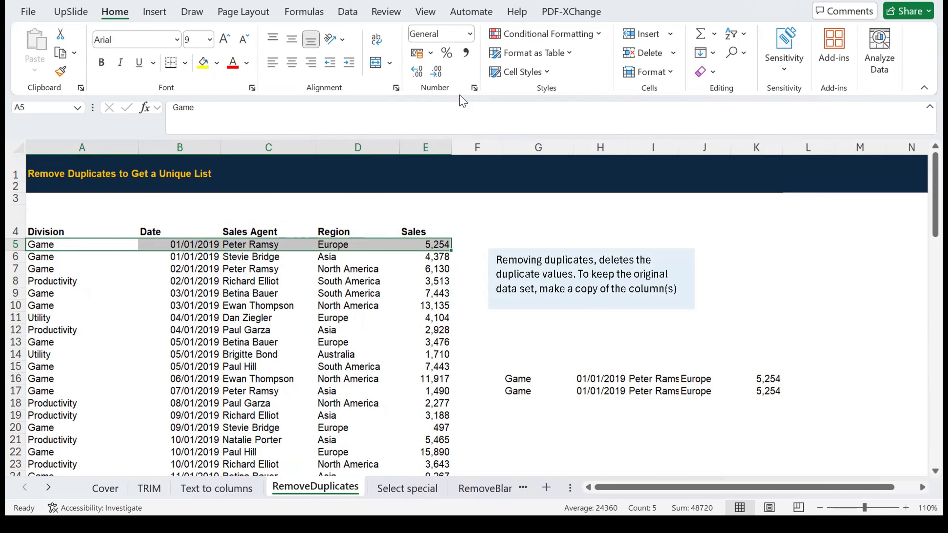
{"action": "left_click", "coordinate": [107, 258]}
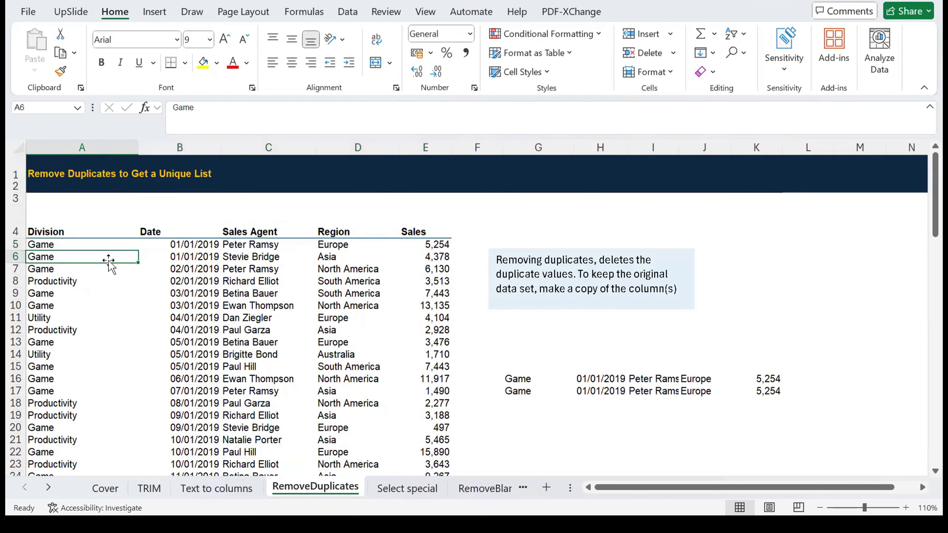
{"action": "left_click", "coordinate": [38, 226]}
{"action": "key", "text": "Right"}
{"action": "key", "text": "Right"}
{"action": "key", "text": "Right"}
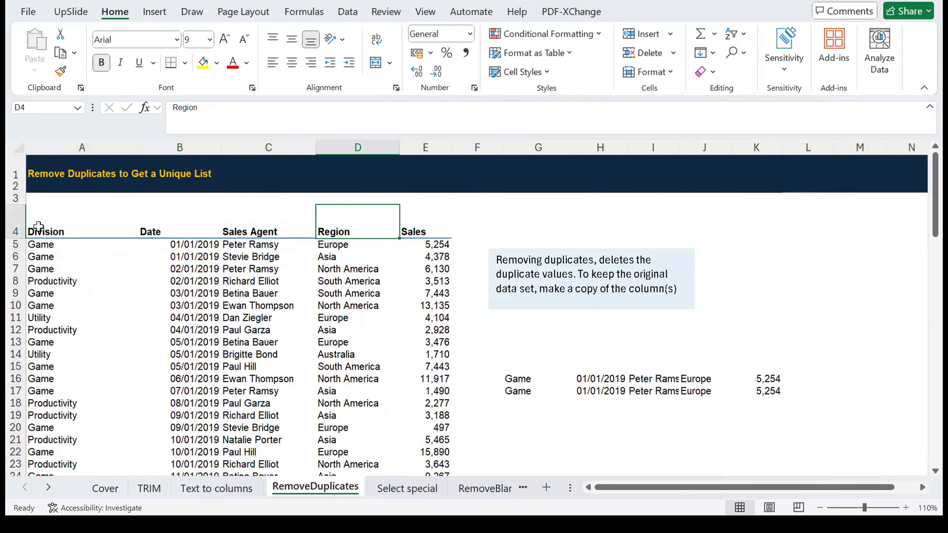
Step: Select the sales table from the Division header across to Sales and down to the last record in row 90
{"action": "key", "text": "Left"}
{"action": "key", "text": "Left"}
{"action": "key", "text": "Left"}
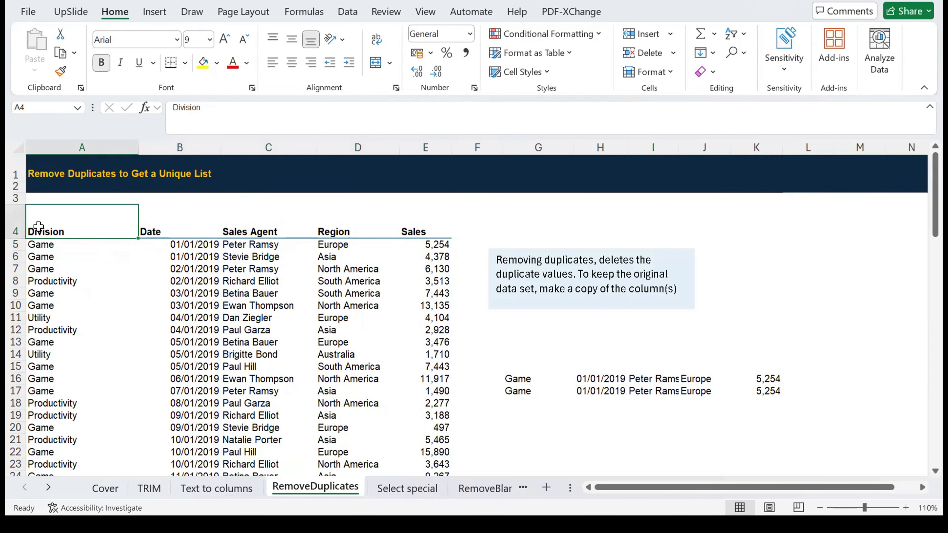
{"action": "key", "text": "ctrl+shift+Right"}
{"action": "key", "text": "ctrl+shift+Down"}
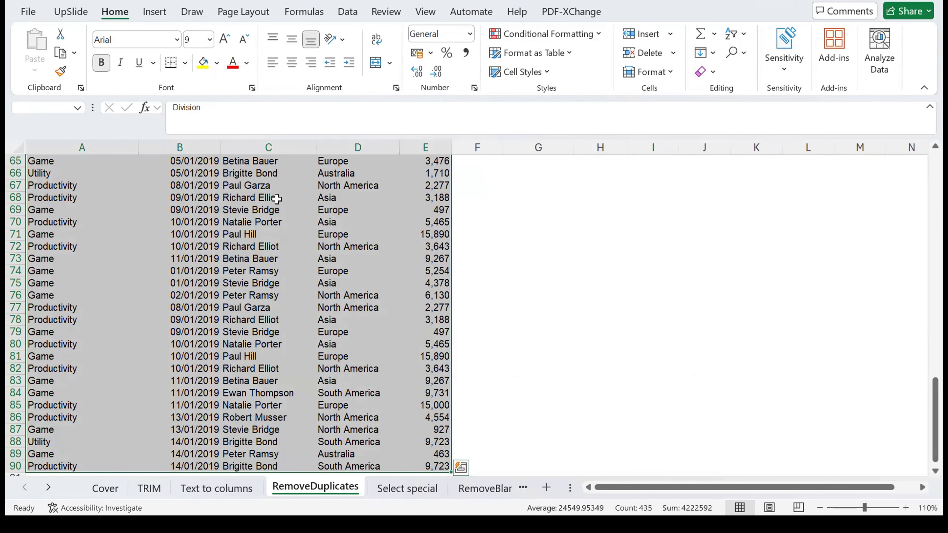
{"action": "scroll", "coordinate": [276, 199], "scroll_direction": "up", "scroll_amount": 20}
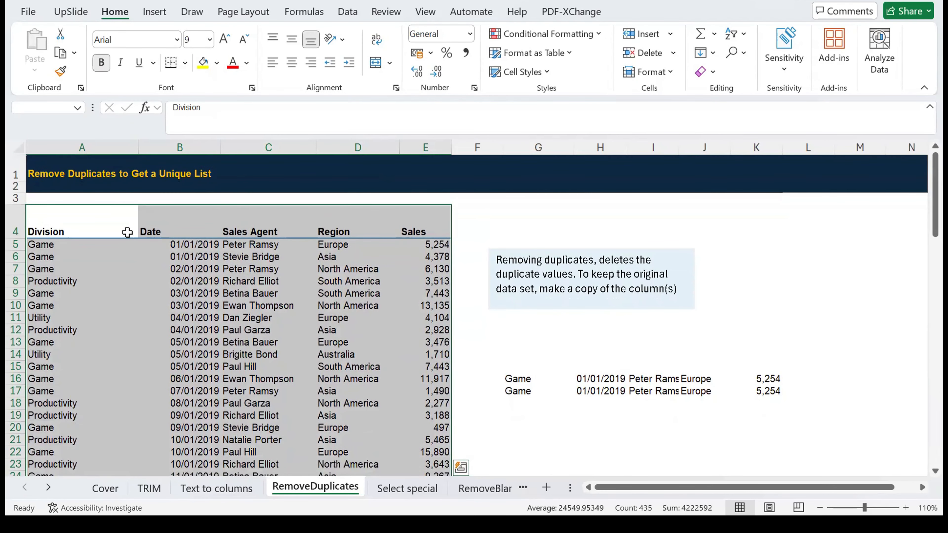
Step: Select the entire sales table, including its header row, starting from a single cell inside it
{"action": "left_click", "coordinate": [98, 233]}
{"action": "key", "text": "Down"}
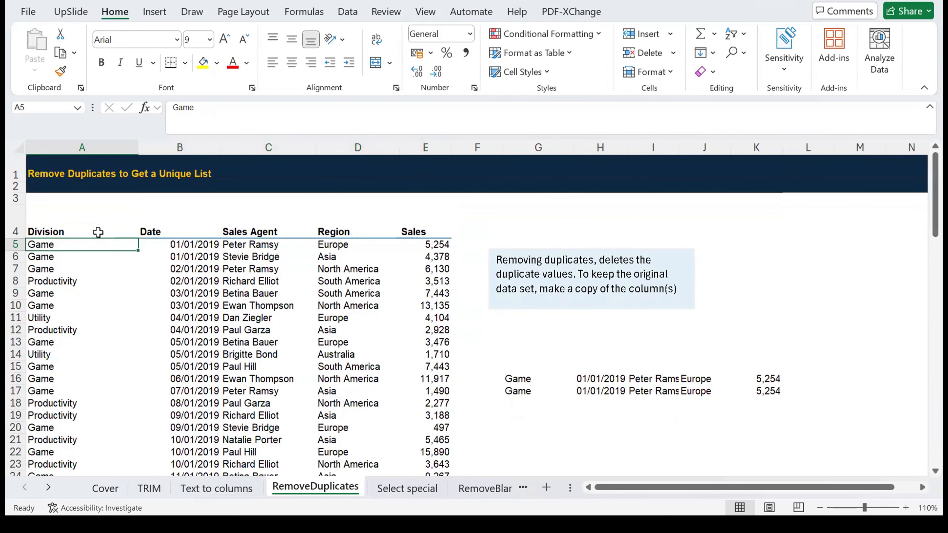
{"action": "key", "text": "Right"}
{"action": "key", "text": "Down"}
{"action": "key", "text": "Down"}
{"action": "key", "text": "ctrl+a"}
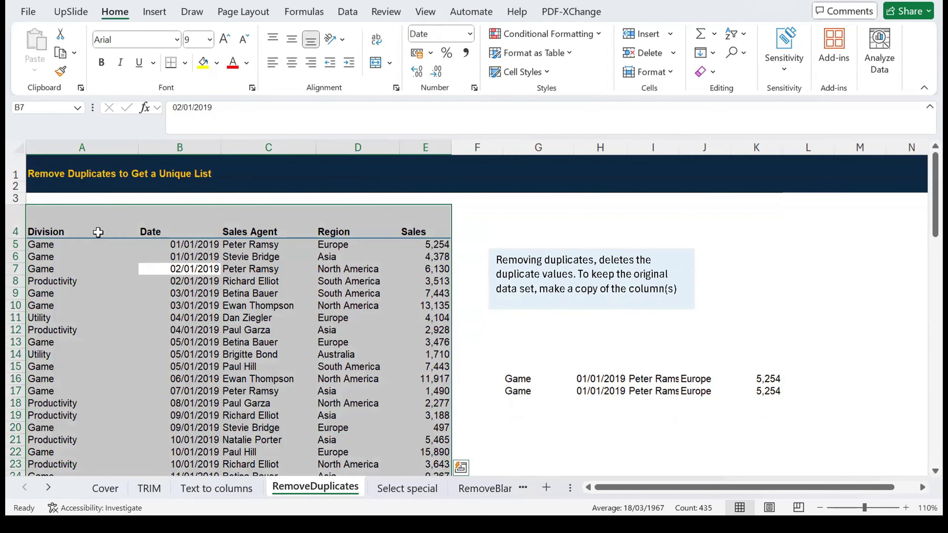
{"action": "left_click", "coordinate": [279, 317]}
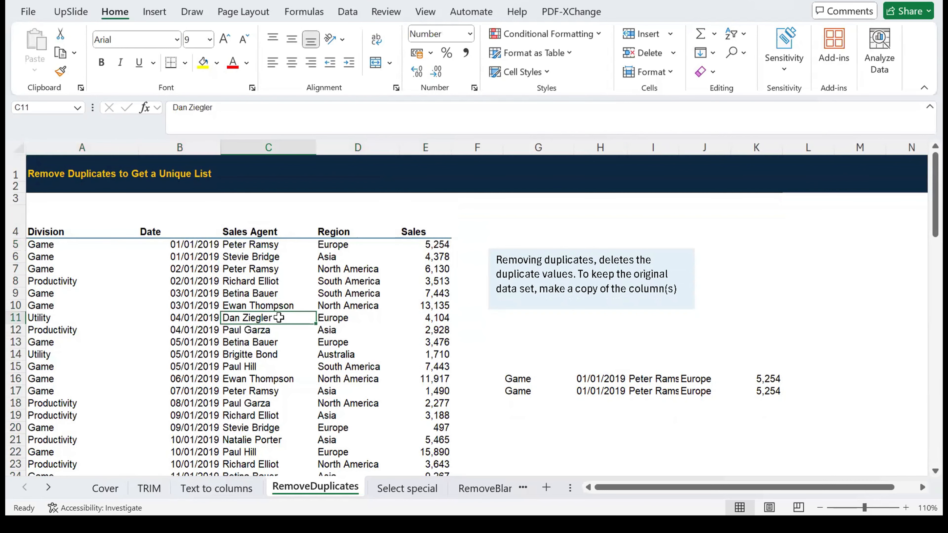
{"action": "key", "text": "ctrl+a"}
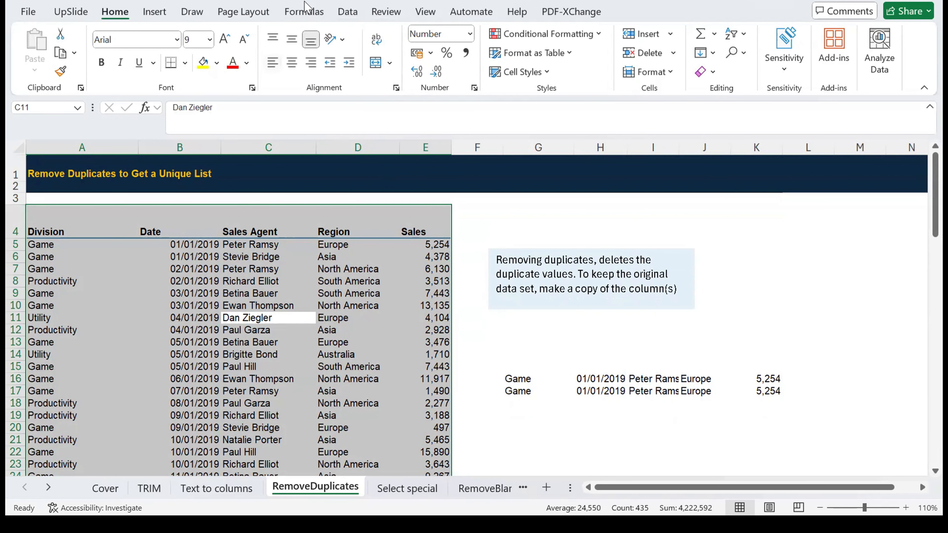
Step: Remove duplicate rows from the sales table, treating row 4 as headers and comparing Division, Date, Sales Agent, Region and Sales
{"action": "left_click", "coordinate": [349, 13]}
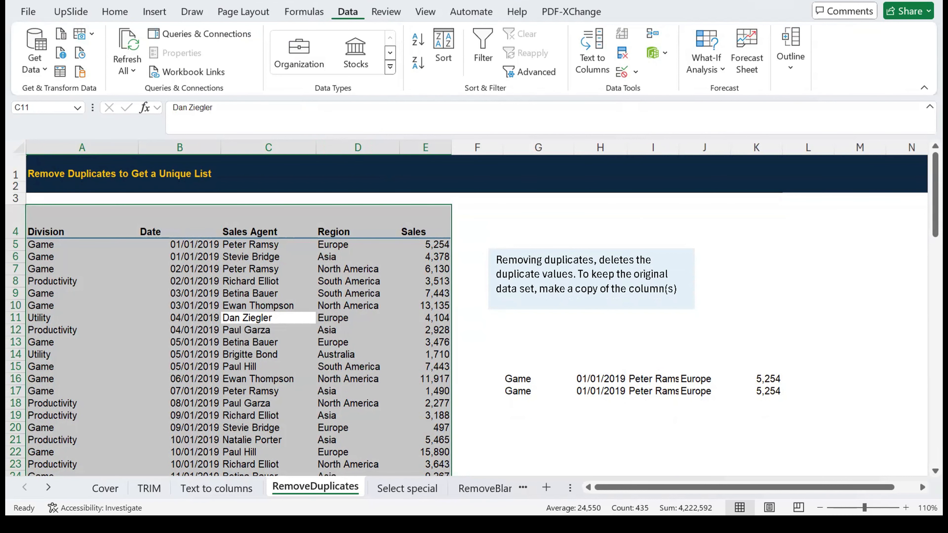
{"action": "key", "text": "alt+a"}
{"action": "key", "text": "m"}
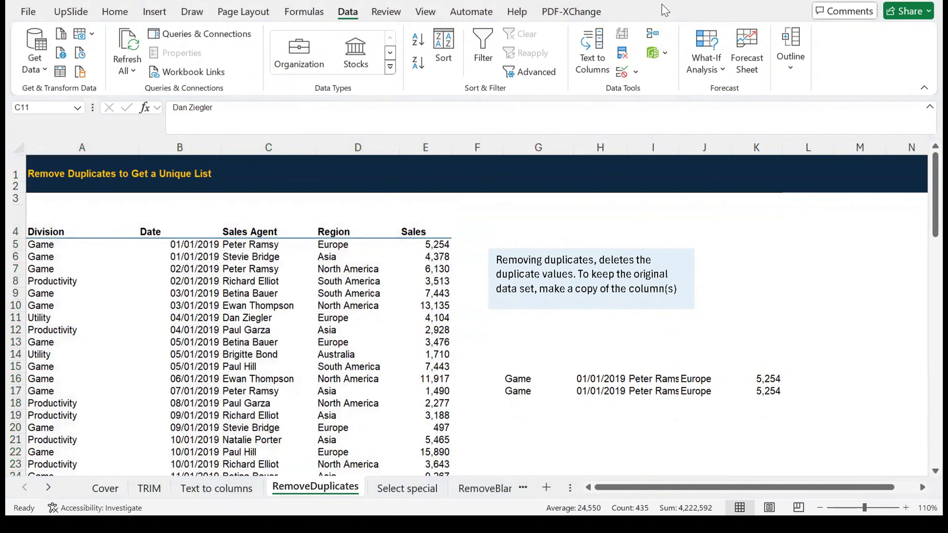
{"action": "left_click", "coordinate": [626, 61]}
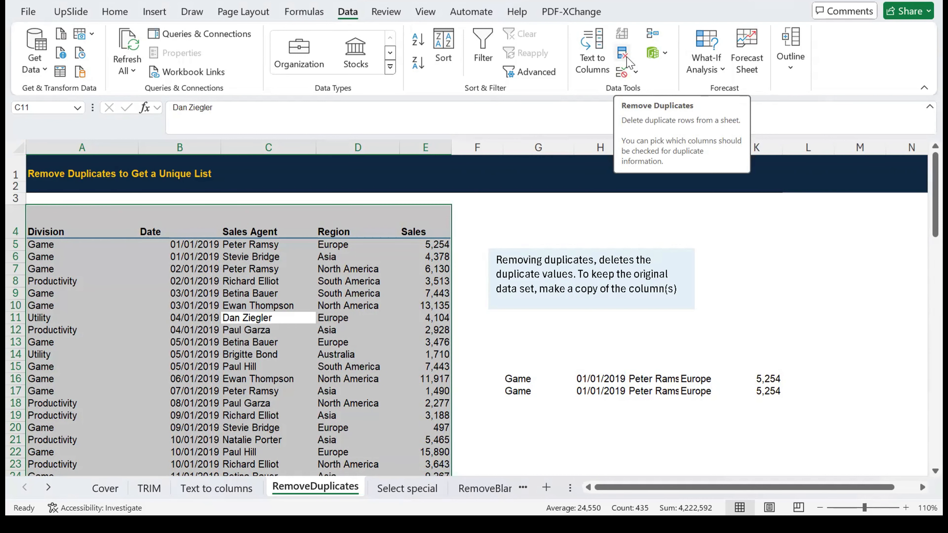
{"action": "left_click", "coordinate": [628, 58]}
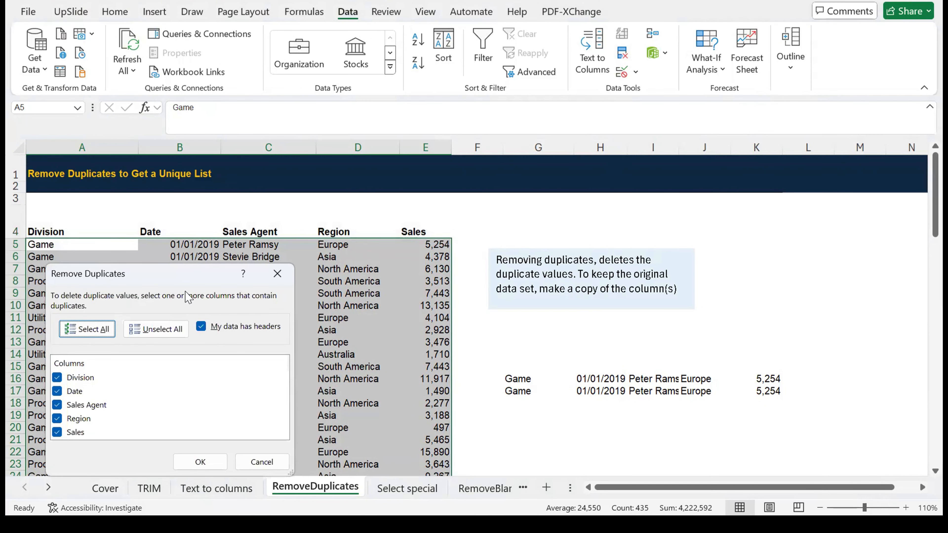
{"action": "left_click_drag", "start_coordinate": [139, 280], "coordinate": [567, 129]}
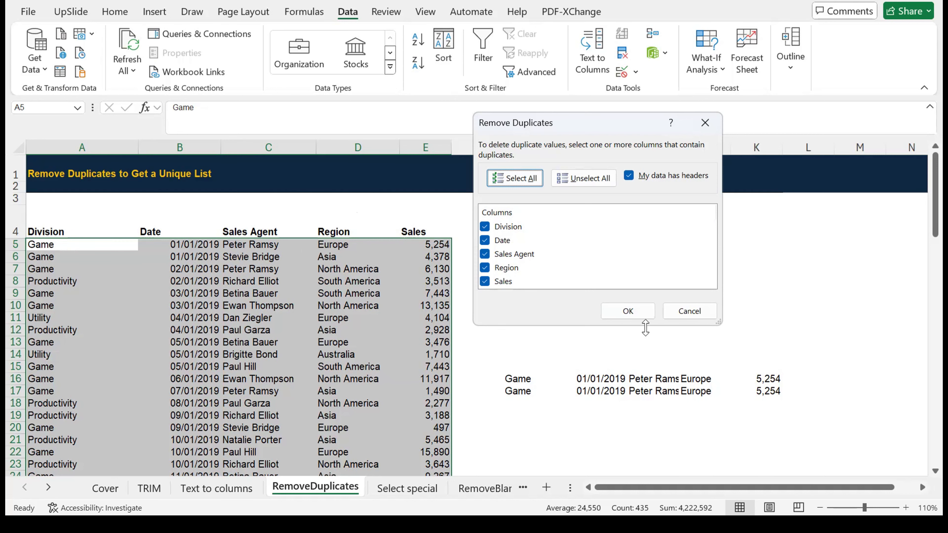
{"action": "left_click", "coordinate": [633, 316]}
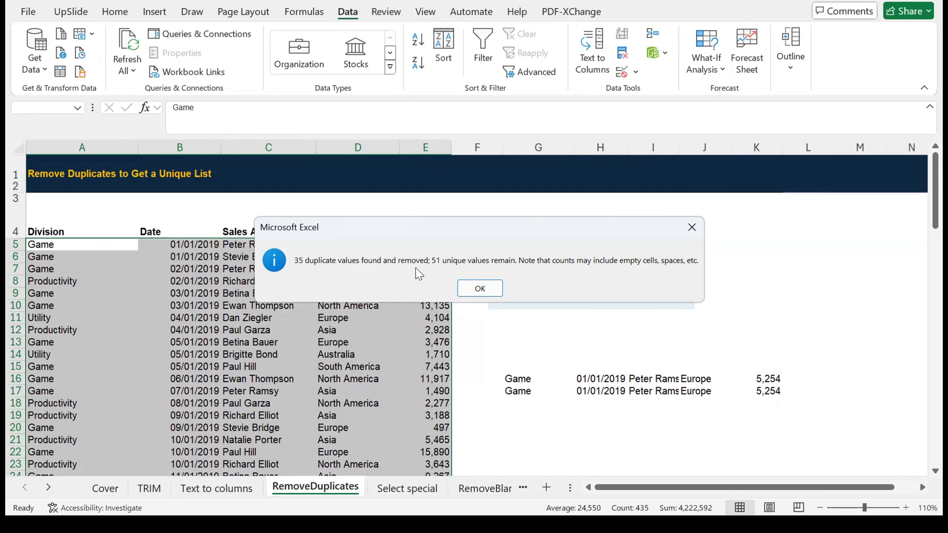
{"action": "left_click", "coordinate": [472, 290]}
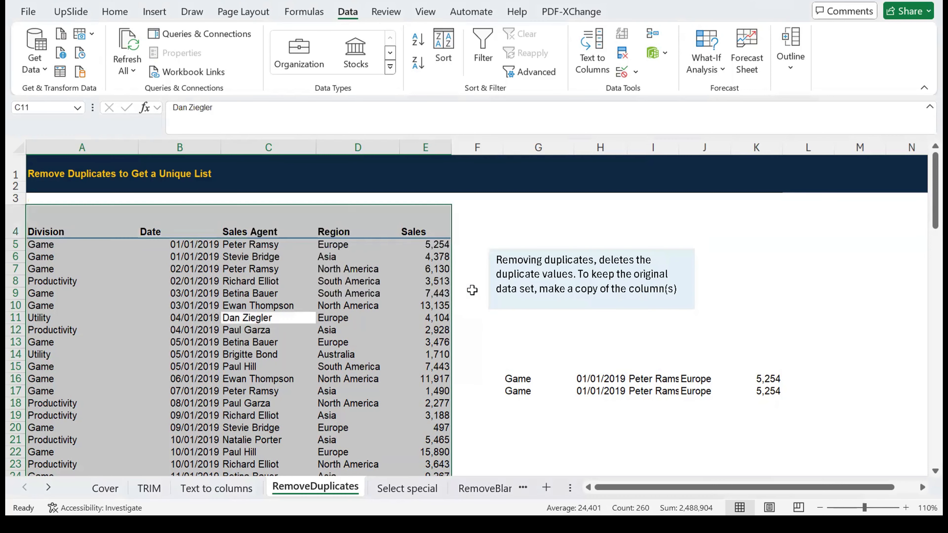
Step: Check how far the remaining records extend in the Division column, starting from A5
{"action": "left_click", "coordinate": [134, 249]}
{"action": "key", "text": "ctrl+shift+Down"}
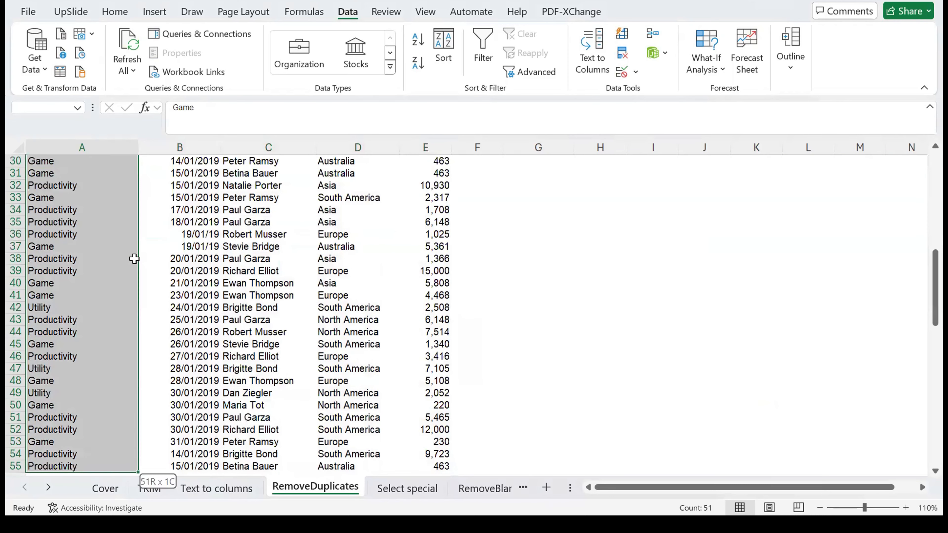
{"action": "key", "text": "ctrl+Up"}
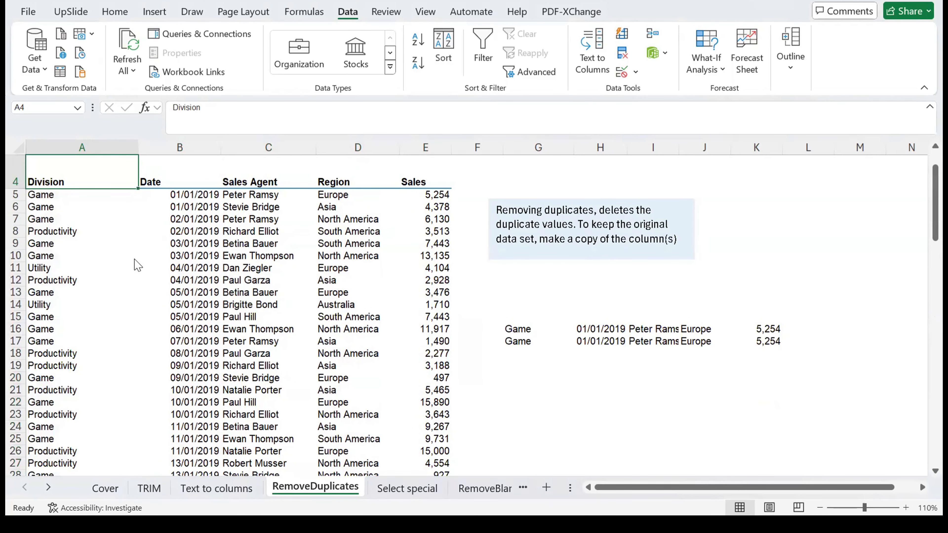
Step: On the TRIM sheet, enter the numbers 1 to 4 in D6:D9
{"action": "key", "text": "alt+Tab"}
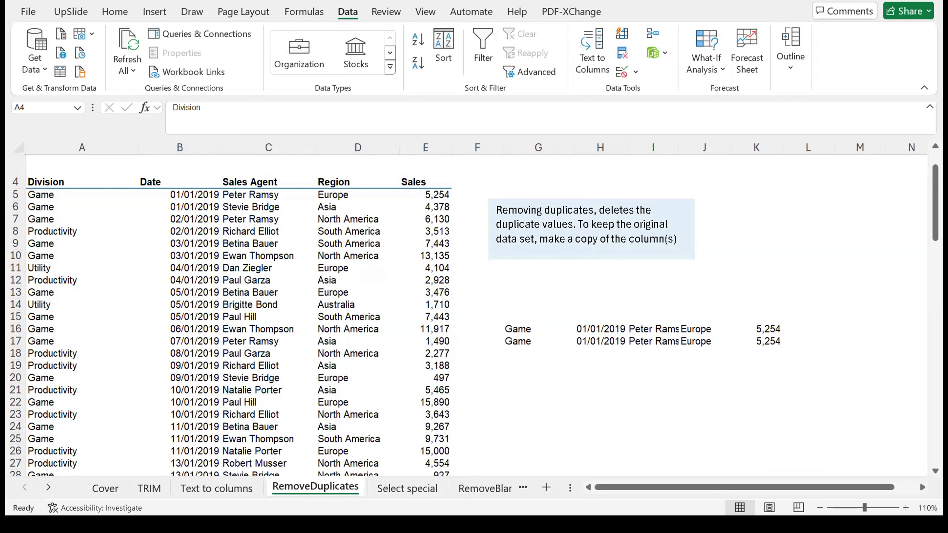
{"action": "left_click", "coordinate": [59, 427]}
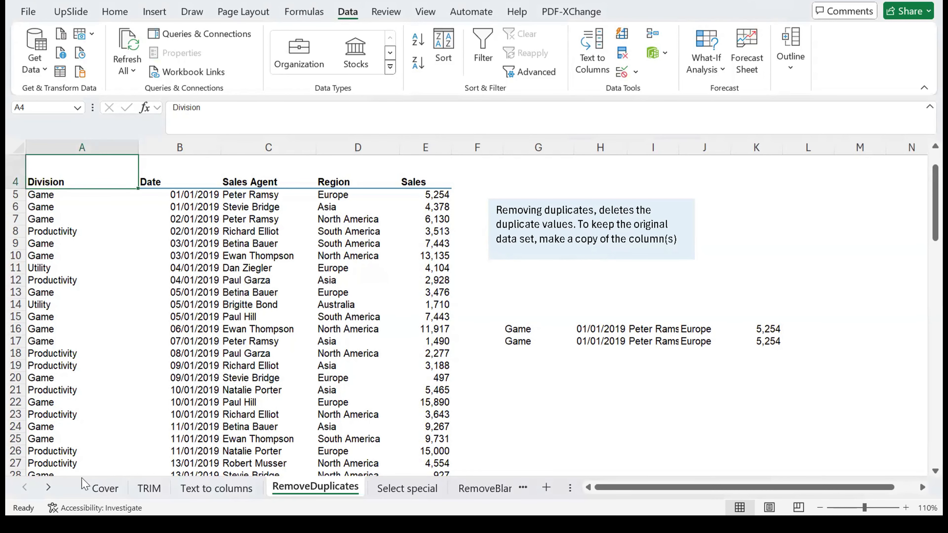
{"action": "left_click", "coordinate": [157, 487]}
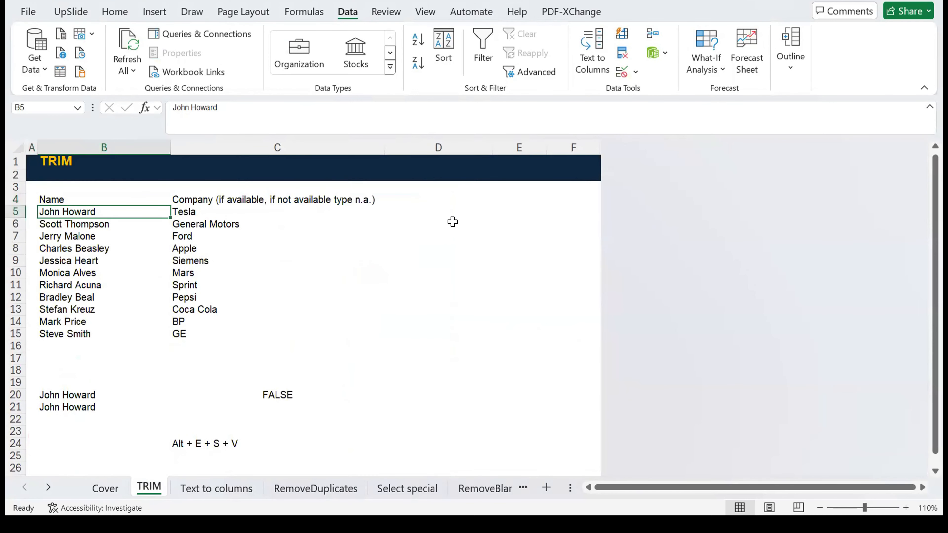
{"action": "left_click", "coordinate": [453, 221]}
{"action": "type", "text": "1"}
{"action": "key", "text": "Return"}
{"action": "type", "text": "2"}
{"action": "key", "text": "Return"}
{"action": "type", "text": "3"}
{"action": "key", "text": "Return"}
{"action": "type", "text": "4"}
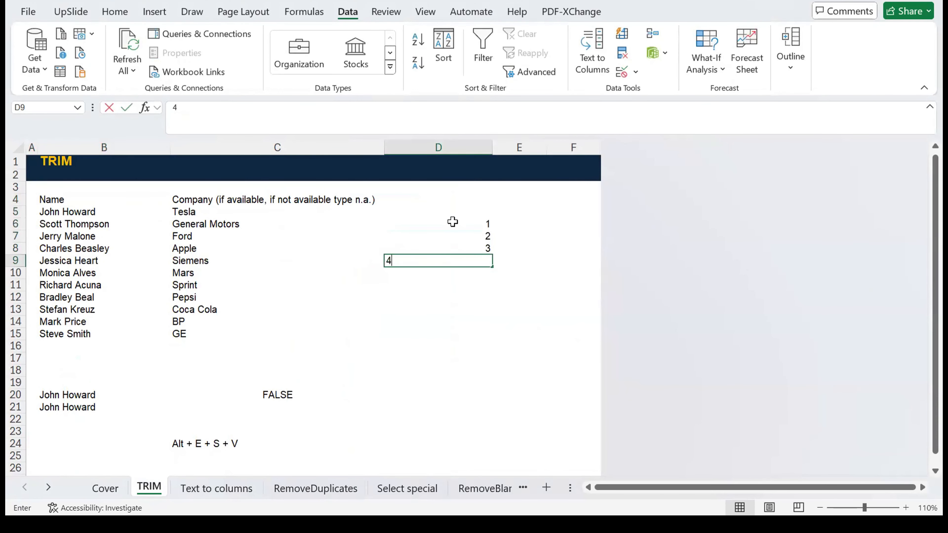
Step: Extend the number series in D6:D9 down column D with the fill handle, and undo the fill
{"action": "key", "text": "Up"}
{"action": "key", "text": "Up"}
{"action": "key", "text": "Up"}
{"action": "key", "text": "shift+Down"}
{"action": "key", "text": "shift+Down"}
{"action": "key", "text": "shift+Down"}
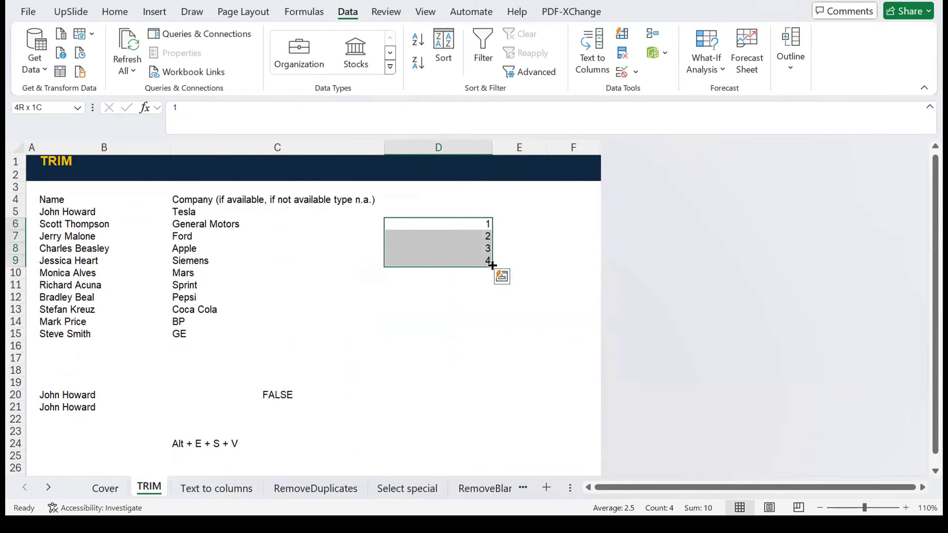
{"action": "left_click_drag", "start_coordinate": [492, 267], "coordinate": [487, 289]}
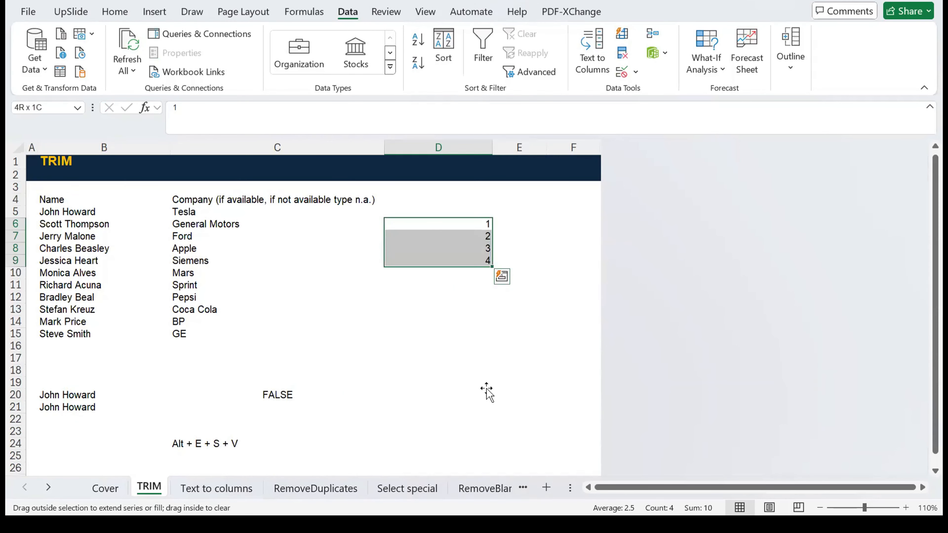
{"action": "left_click_drag", "start_coordinate": [488, 391], "coordinate": [487, 393]}
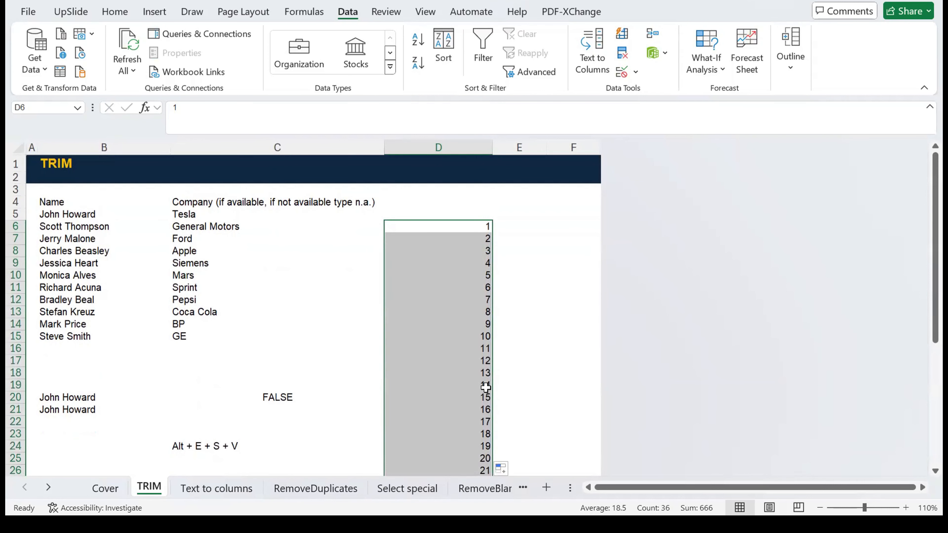
{"action": "key", "text": "ctrl+z"}
Step: Enter =TRIM(C6) in D6 and copy it down to D19, and undo the fill
{"action": "left_click", "coordinate": [429, 237]}
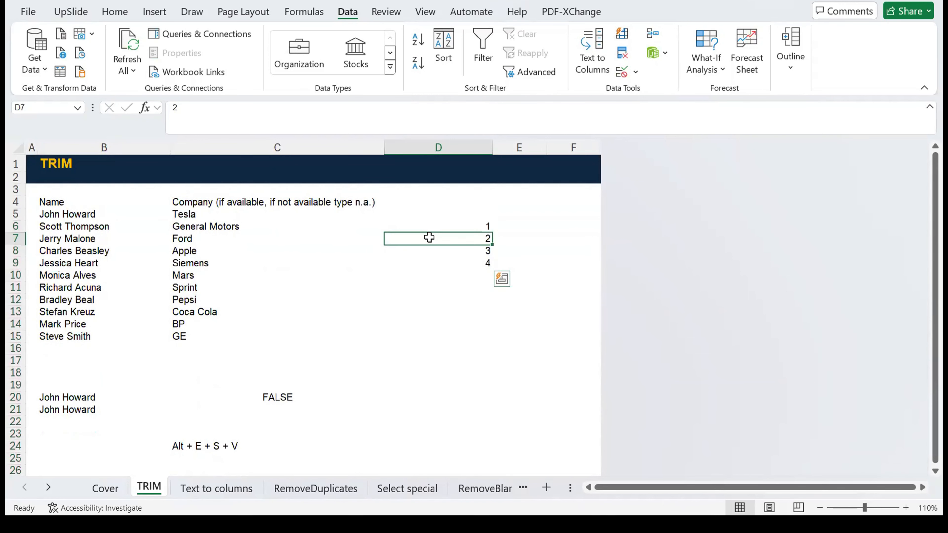
{"action": "key", "text": "Up"}
{"action": "type", "text": "="}
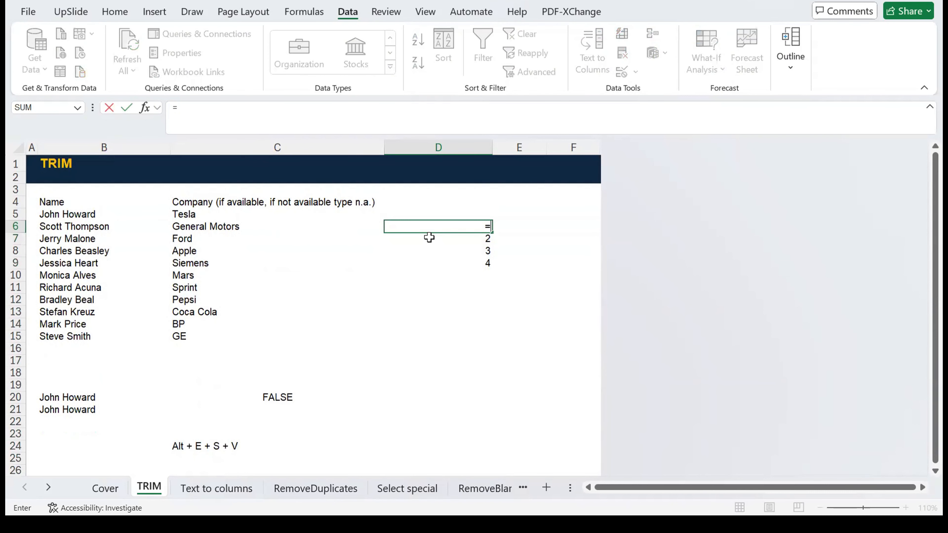
{"action": "type", "text": "TRIM(C6)"}
{"action": "key", "text": "ctrl+Return"}
{"action": "left_click_drag", "start_coordinate": [492, 232], "coordinate": [488, 391]}
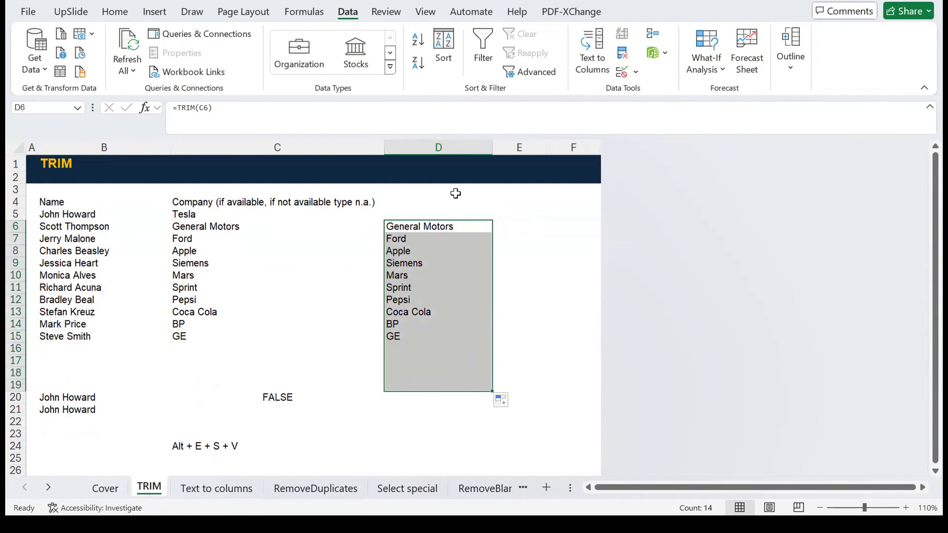
{"action": "key", "text": "ctrl+z"}
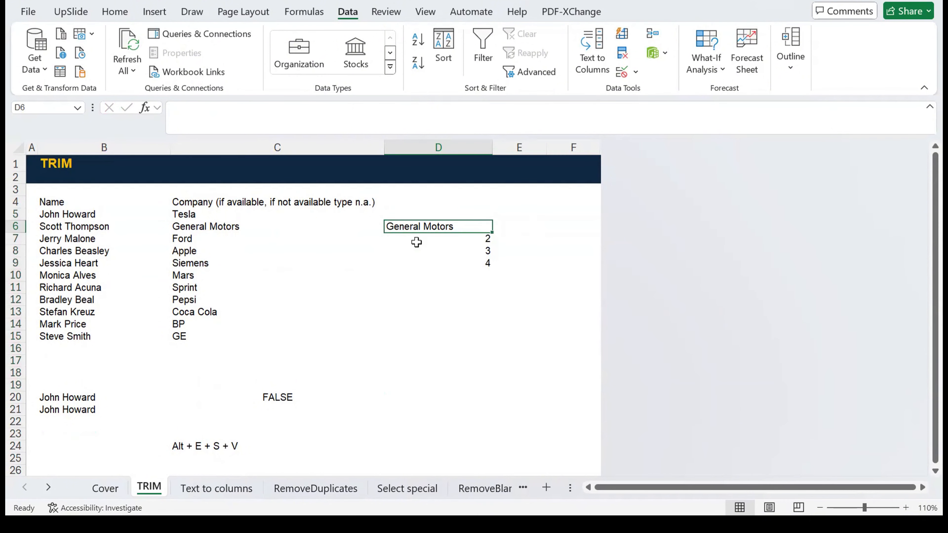
Step: Clear the practice formula and numbers from D6:D9
{"action": "key", "text": "Delete"}
{"action": "left_click", "coordinate": [417, 241]}
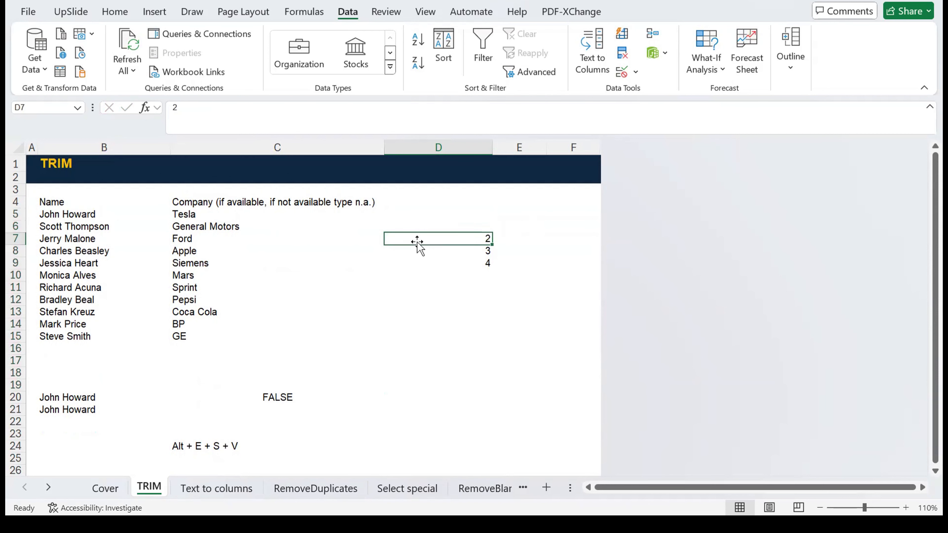
{"action": "key", "text": "ctrl+shift+Down"}
{"action": "key", "text": "Delete"}
{"action": "left_click", "coordinate": [417, 242]}
{"action": "key", "text": "Up"}
{"action": "key", "text": "Up"}
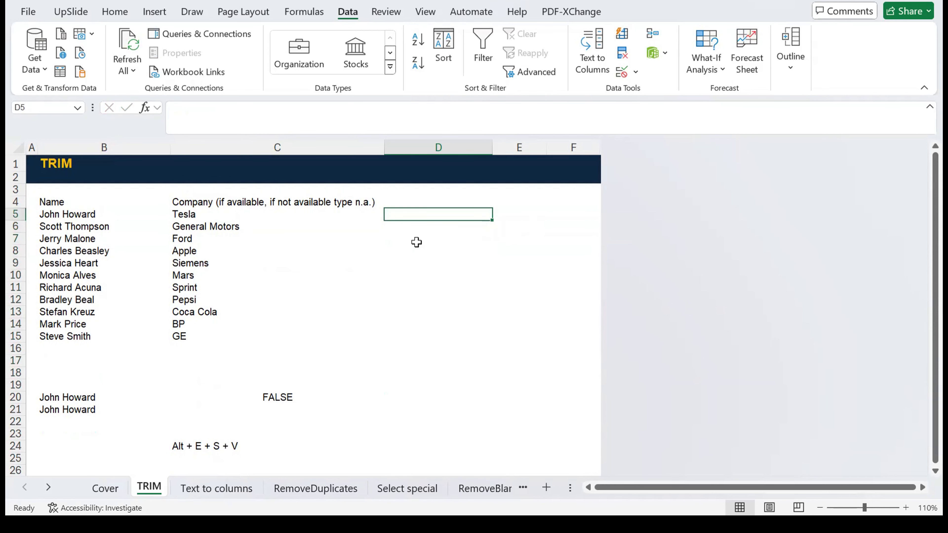
{"action": "type", "text": "="}
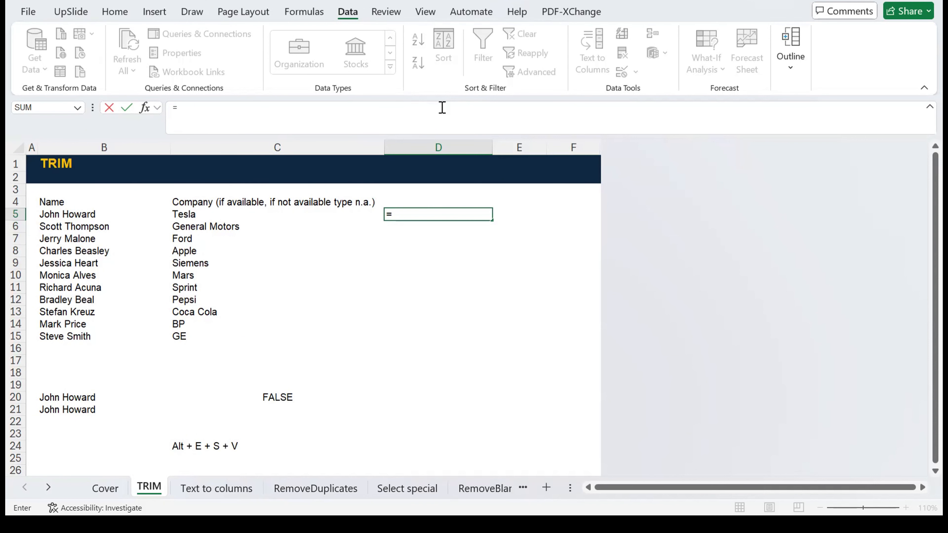
{"action": "key", "text": "alt+Tab"}
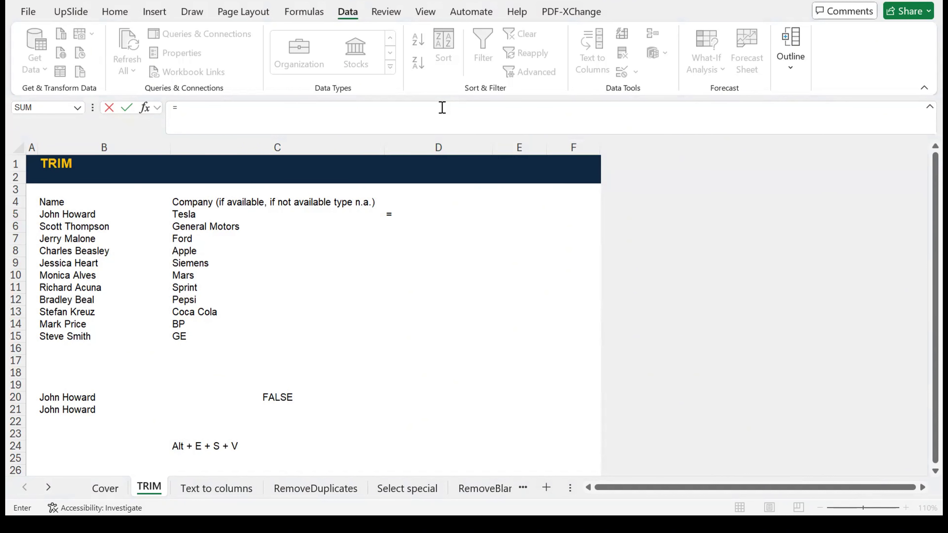
{"action": "key", "text": "Escape"}
{"action": "key", "text": "Right"}
{"action": "key", "text": "Left"}
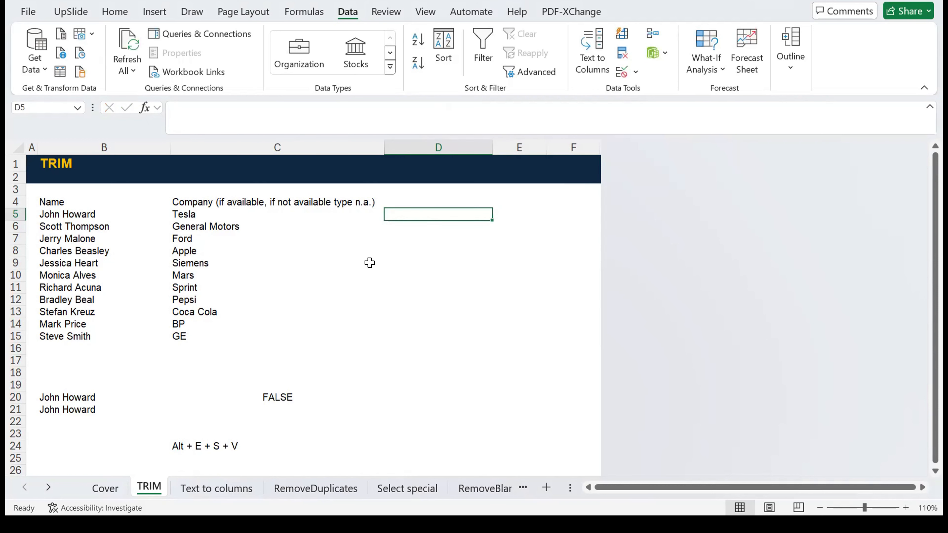
Step: Enter =2+3 in D5 and copy the formula into D7 and D8
{"action": "type", "text": "=2+3"}
{"action": "key", "text": "Return"}
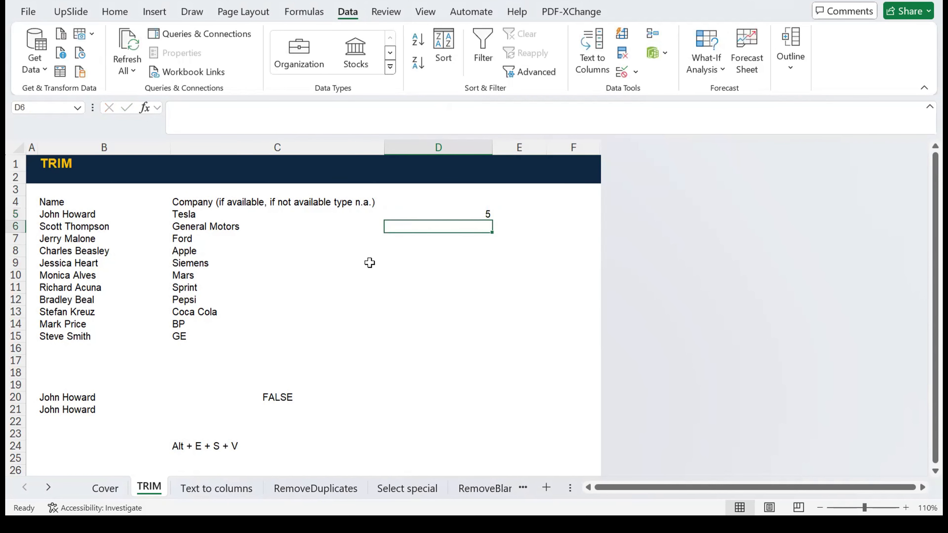
{"action": "key", "text": "Up"}
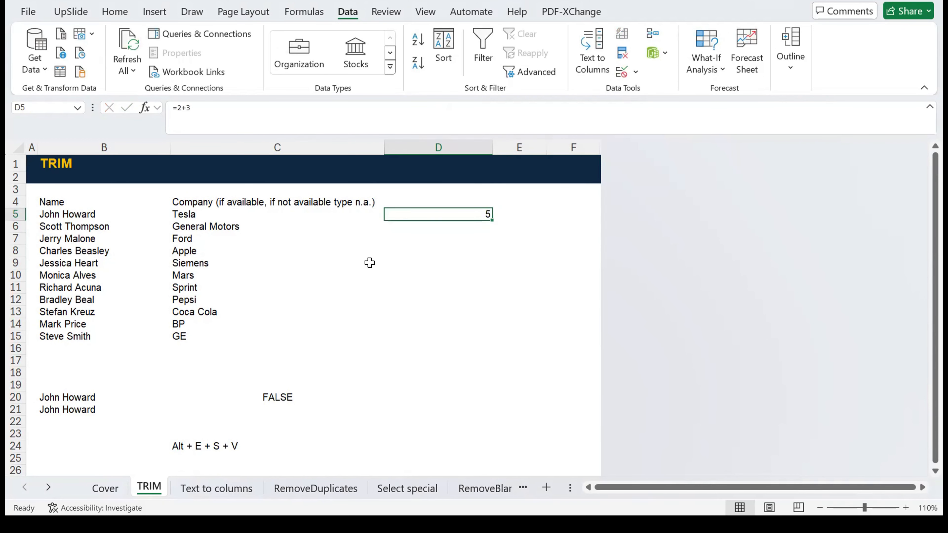
{"action": "key", "text": "ctrl+c"}
{"action": "key", "text": "Down"}
{"action": "key", "text": "Down"}
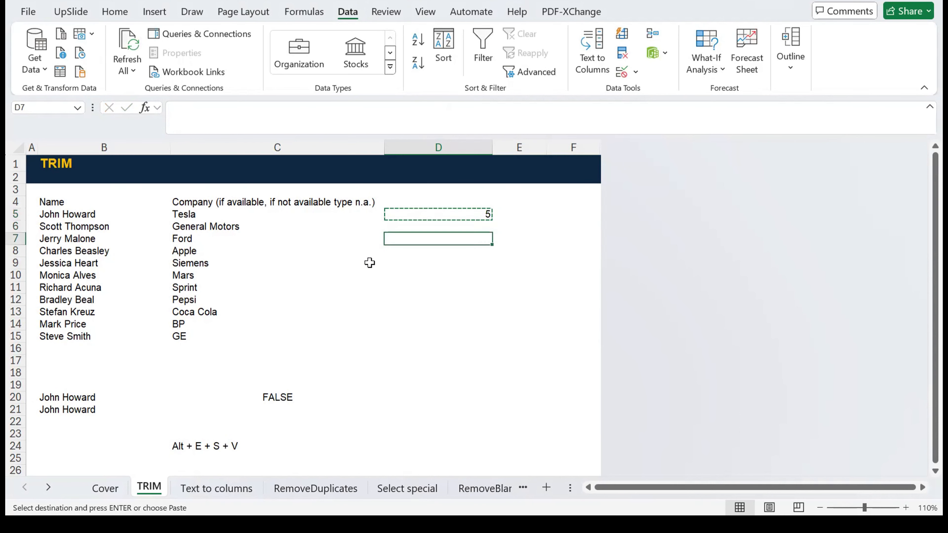
{"action": "key", "text": "ctrl+v"}
{"action": "key", "text": "Down"}
{"action": "key", "text": "ctrl+v"}
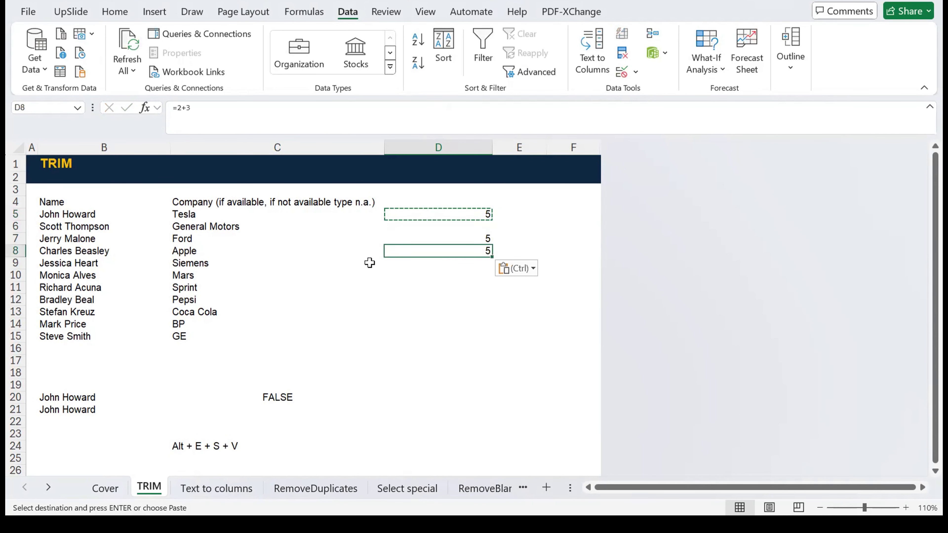
{"action": "key", "text": "Down"}
{"action": "key", "text": "Escape"}
{"action": "key", "text": "Up"}
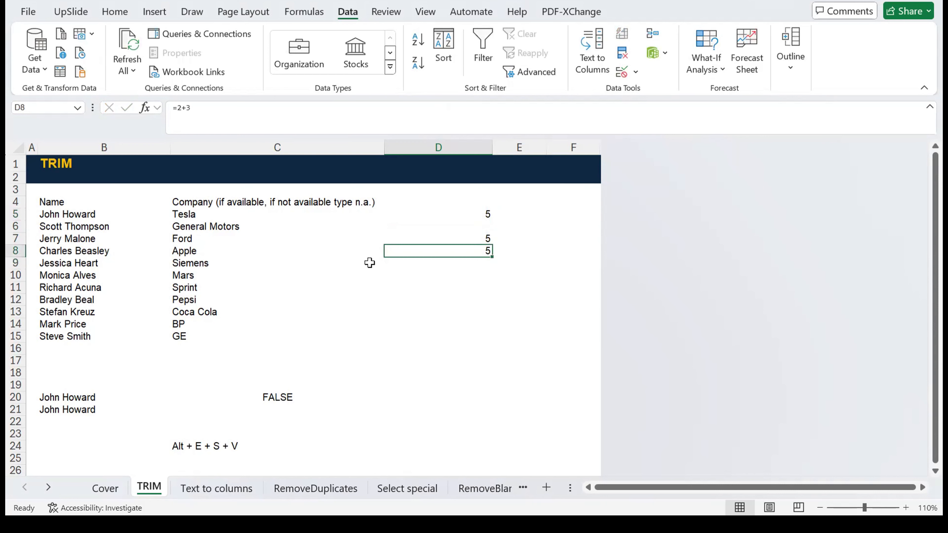
{"action": "key", "text": "ctrl+c"}
{"action": "key", "text": "Down"}
{"action": "key", "text": "Down"}
{"action": "key", "text": "Down"}
{"action": "key", "text": "Up"}
{"action": "key", "text": "Up"}
{"action": "key", "text": "Escape"}
{"action": "key", "text": "Up"}
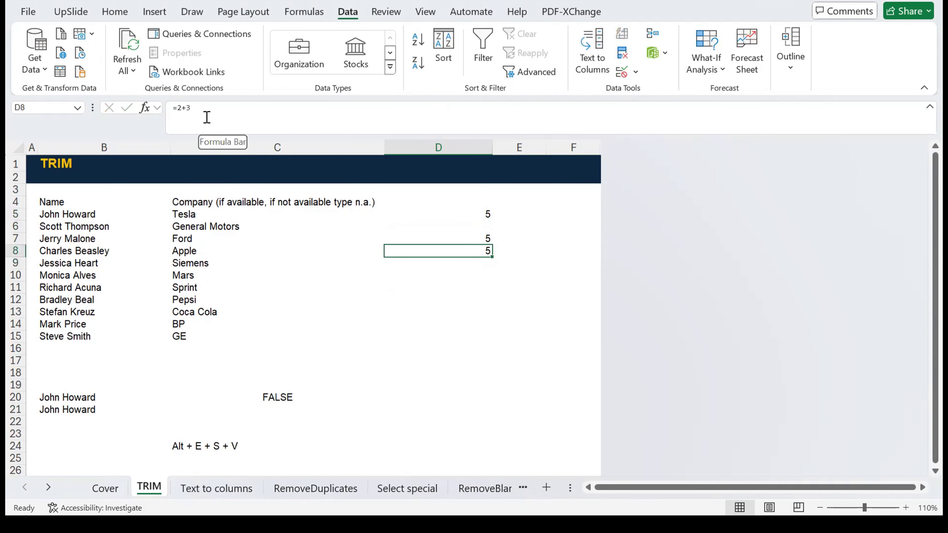
{"action": "key", "text": "ctrl+c"}
{"action": "key", "text": "Down"}
{"action": "key", "text": "Down"}
{"action": "key", "text": "Down"}
{"action": "key", "text": "Down"}
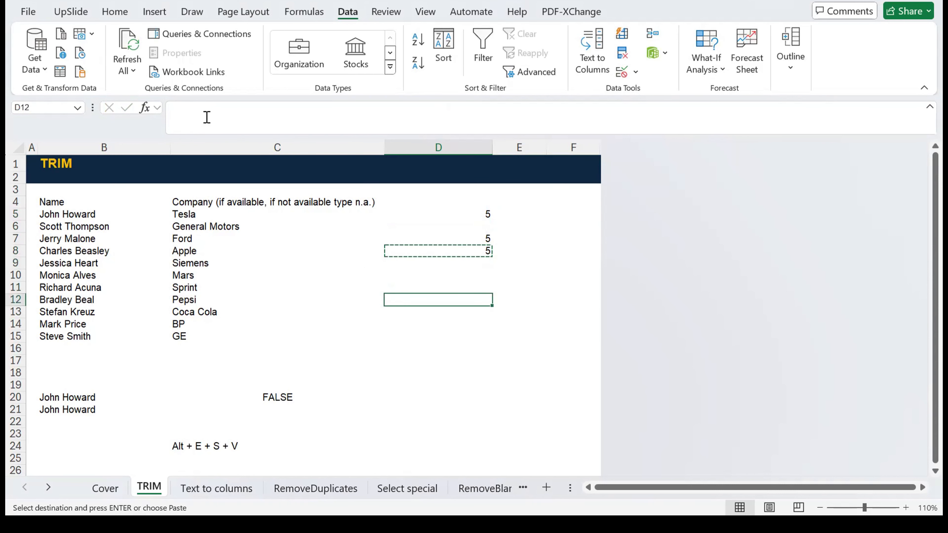
Step: Make the paste-values shortcut note in C24 bold
{"action": "left_click", "coordinate": [187, 447]}
{"action": "key", "text": "Escape"}
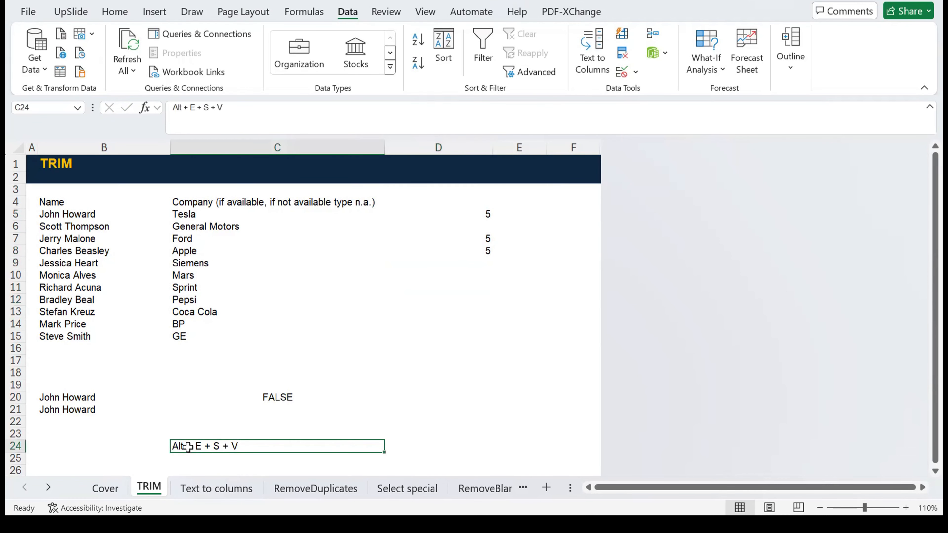
{"action": "key", "text": "ctrl+b"}
Step: Copy the formula cell D8 and paste only its value into D11
{"action": "left_click", "coordinate": [486, 251]}
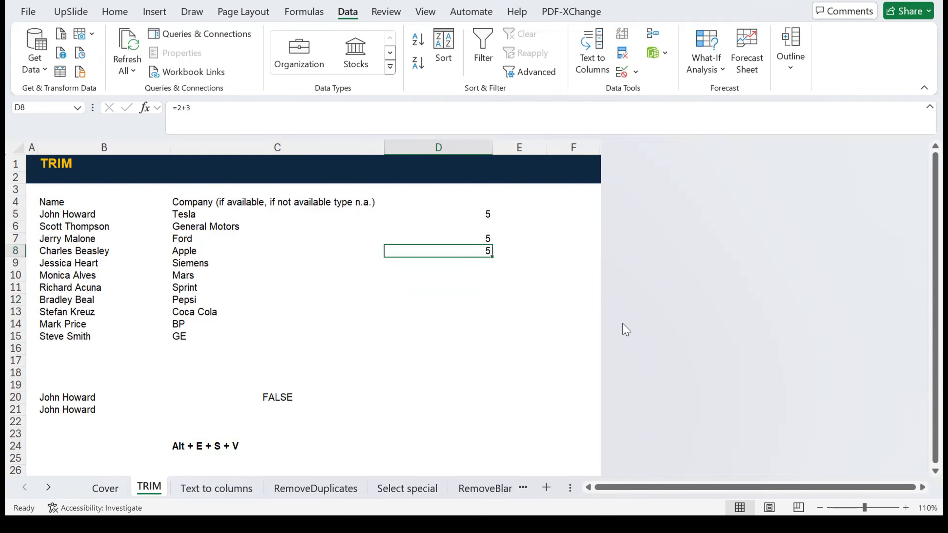
{"action": "key", "text": "ctrl+c"}
{"action": "key", "text": "Down"}
{"action": "key", "text": "Down"}
{"action": "key", "text": "Down"}
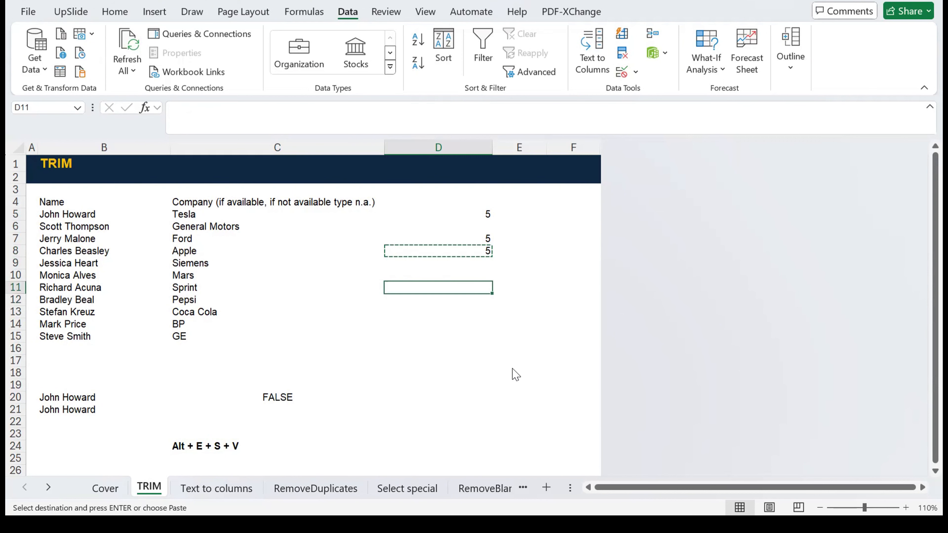
{"action": "key", "text": "alt+e"}
{"action": "key", "text": "s"}
{"action": "key", "text": "v"}
{"action": "left_click", "coordinate": [656, 351]}
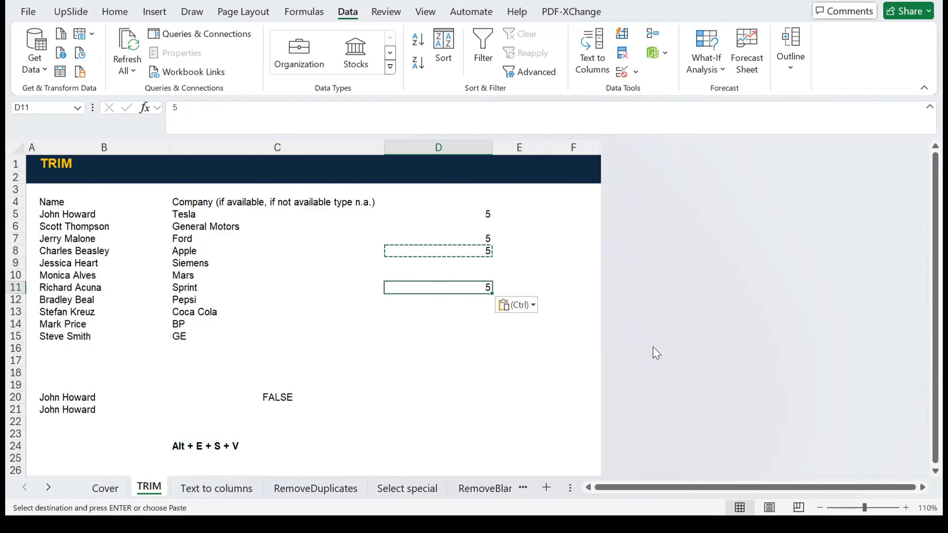